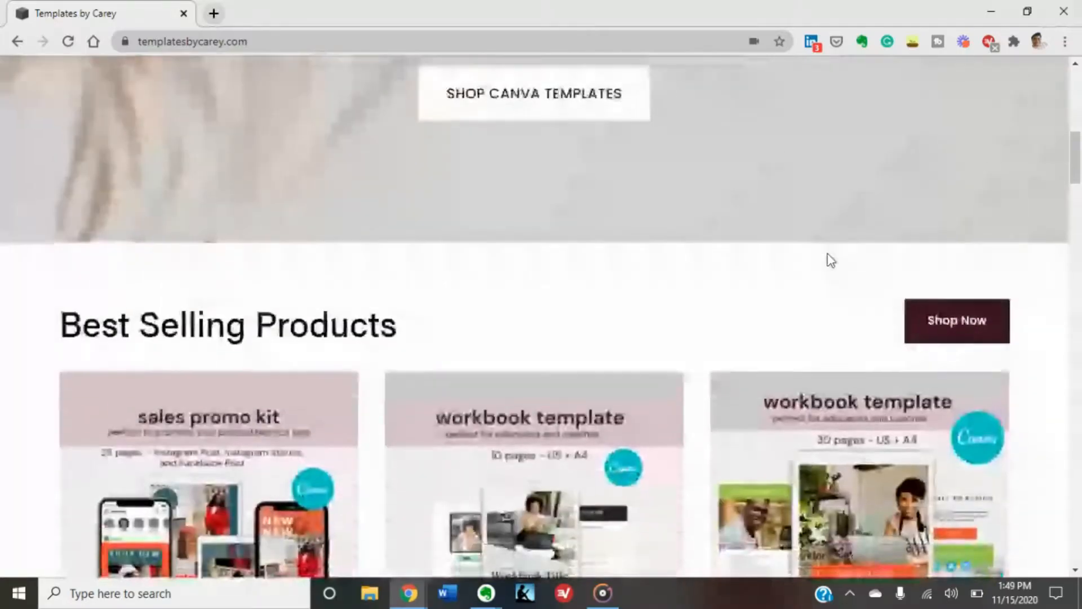
# Look through the Templates by Carey home page and open the shop's listing of all templates
pyautogui.scroll(-10, 828, 258)
pyautogui.scroll(-20, 829, 260)
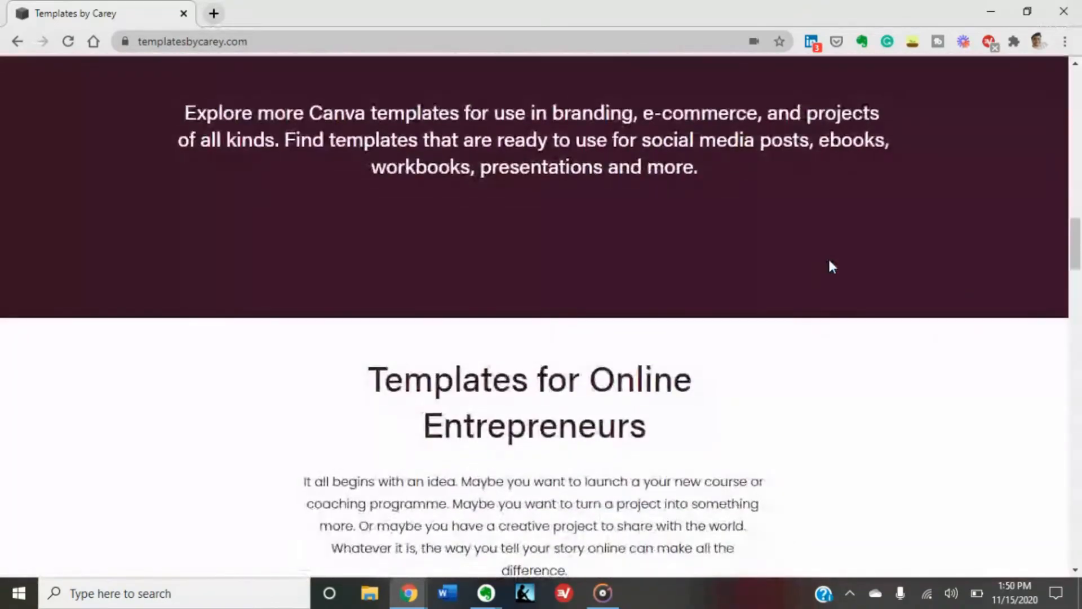
pyautogui.scroll(-20, 831, 250)
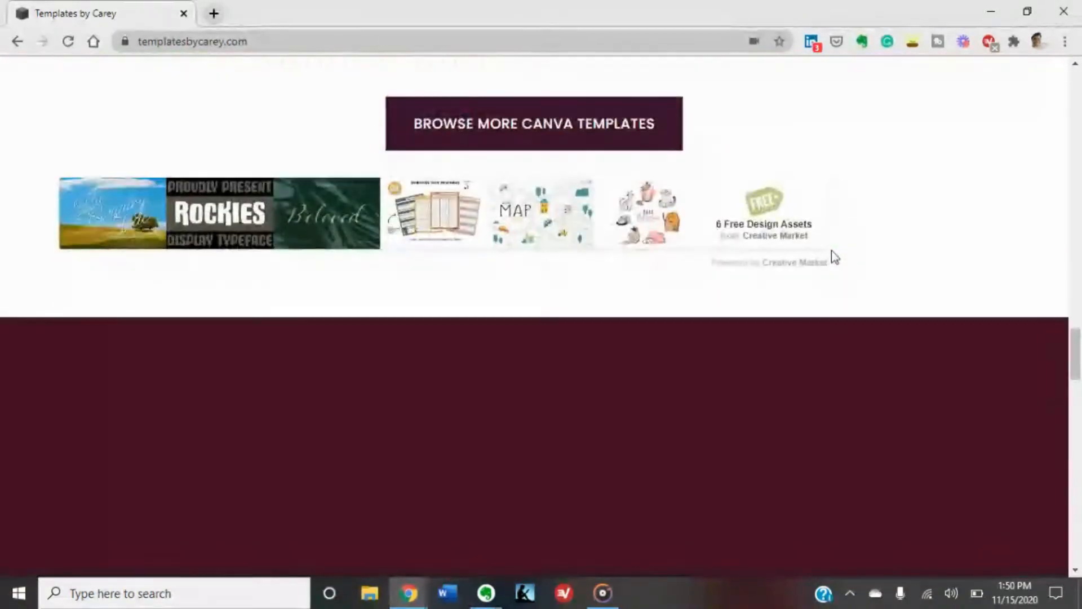
pyautogui.scroll(-6, 831, 250)
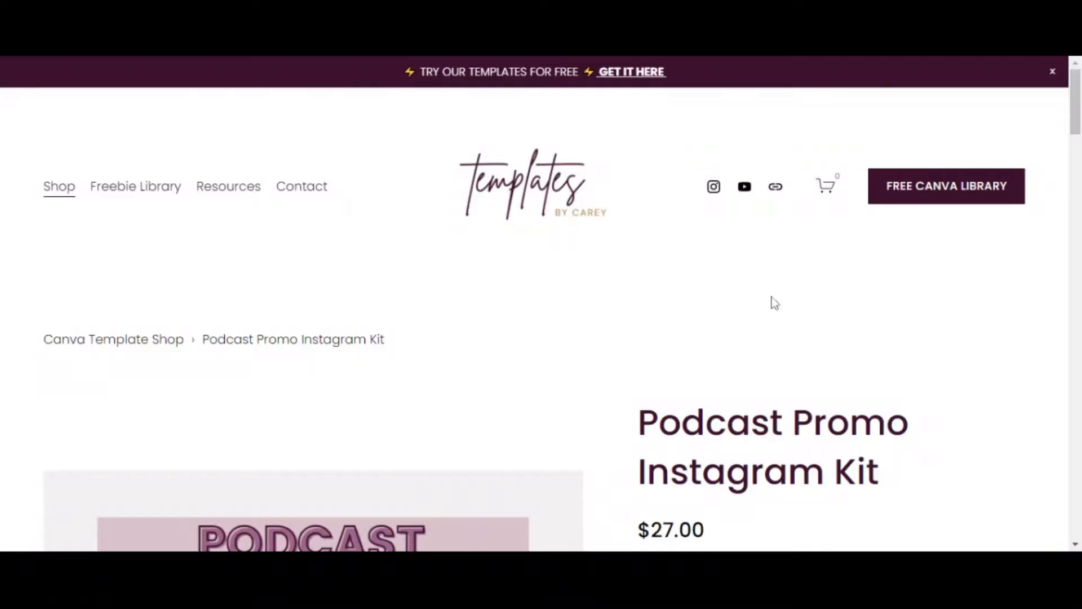
pyautogui.moveTo(111, 200)
pyautogui.moveTo(66, 194)
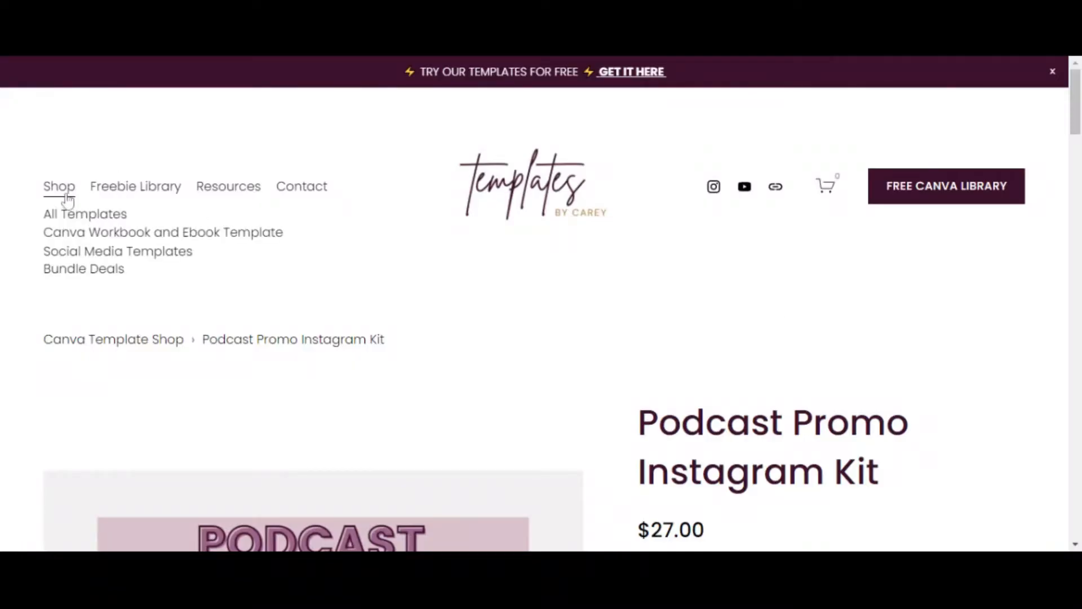
pyautogui.click(82, 220)
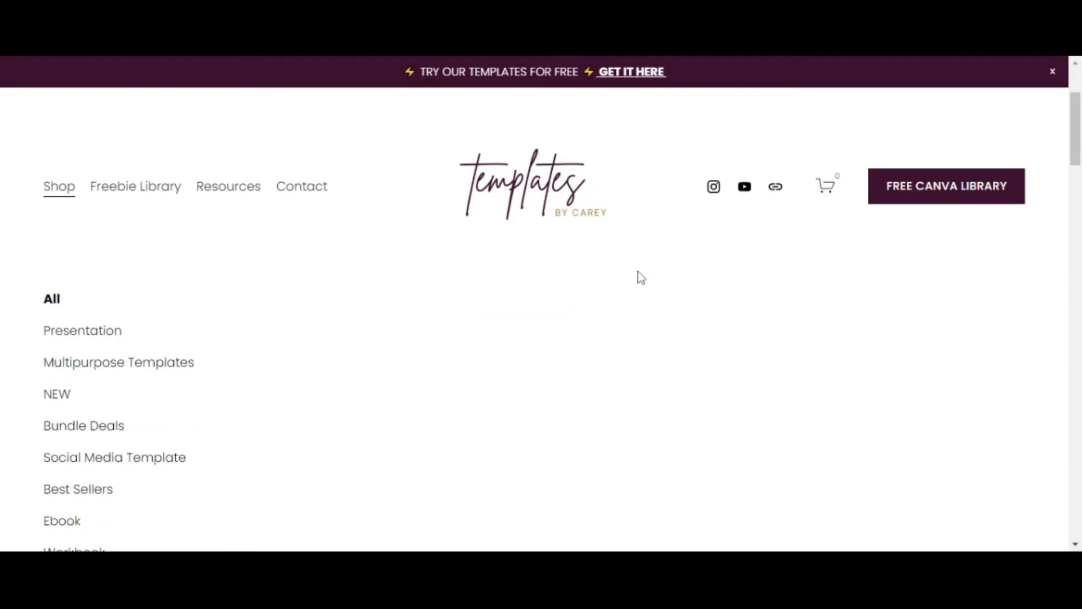
# Browse the template listing and open the Podcast Promo Instagram Kit product page
pyautogui.scroll(-3, 621, 282)
pyautogui.scroll(-6, 621, 288)
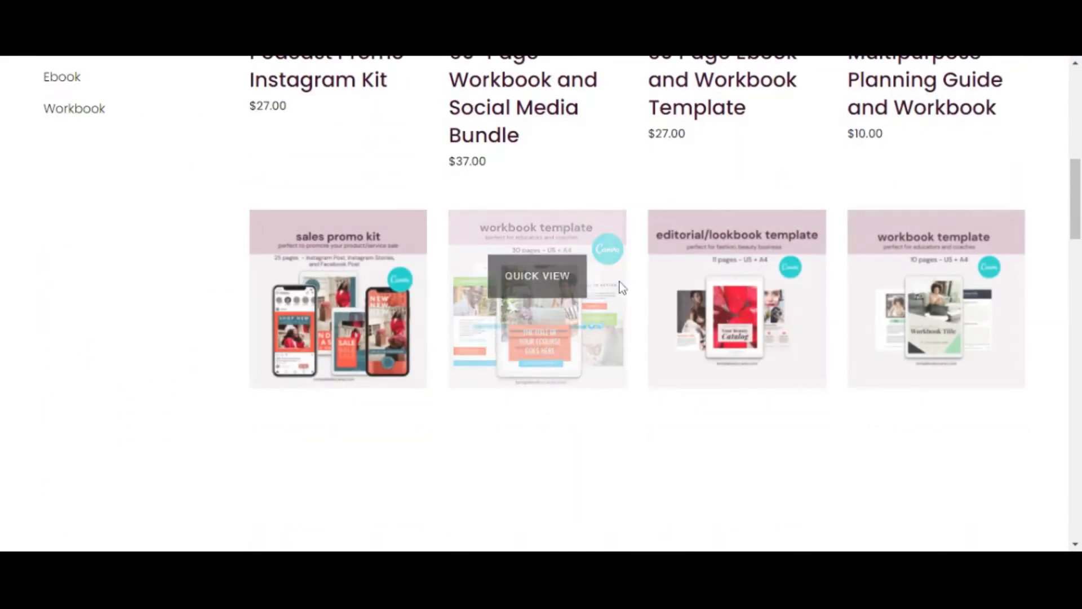
pyautogui.scroll(5, 619, 287)
pyautogui.click(393, 369)
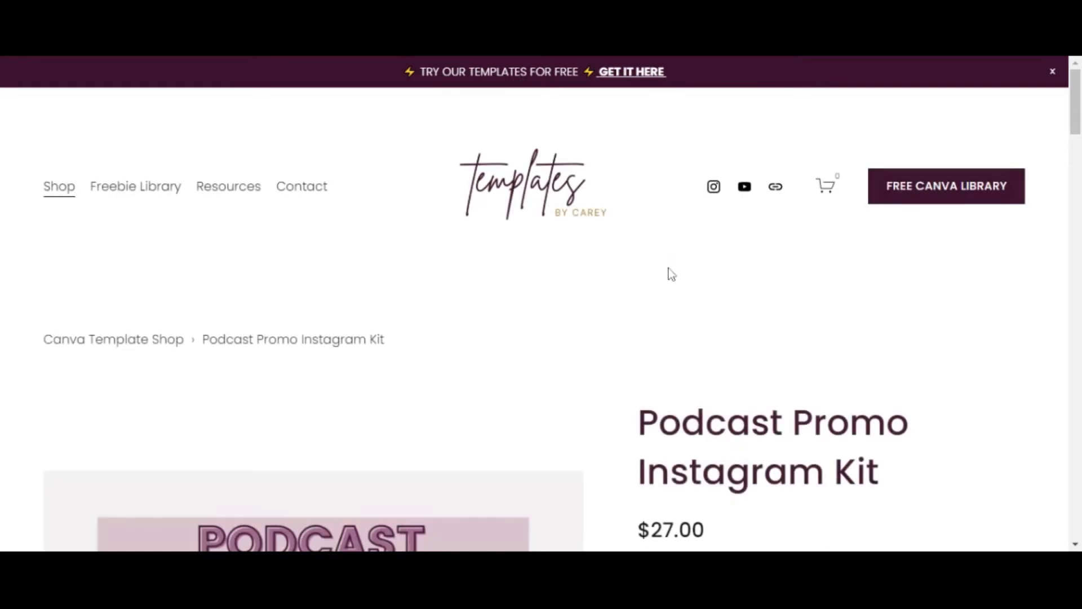
# Examine the Podcast Promo Instagram Kit's description and go through its preview images
pyautogui.scroll(-3, 676, 276)
pyautogui.scroll(-5, 678, 280)
pyautogui.scroll(1, 570, 257)
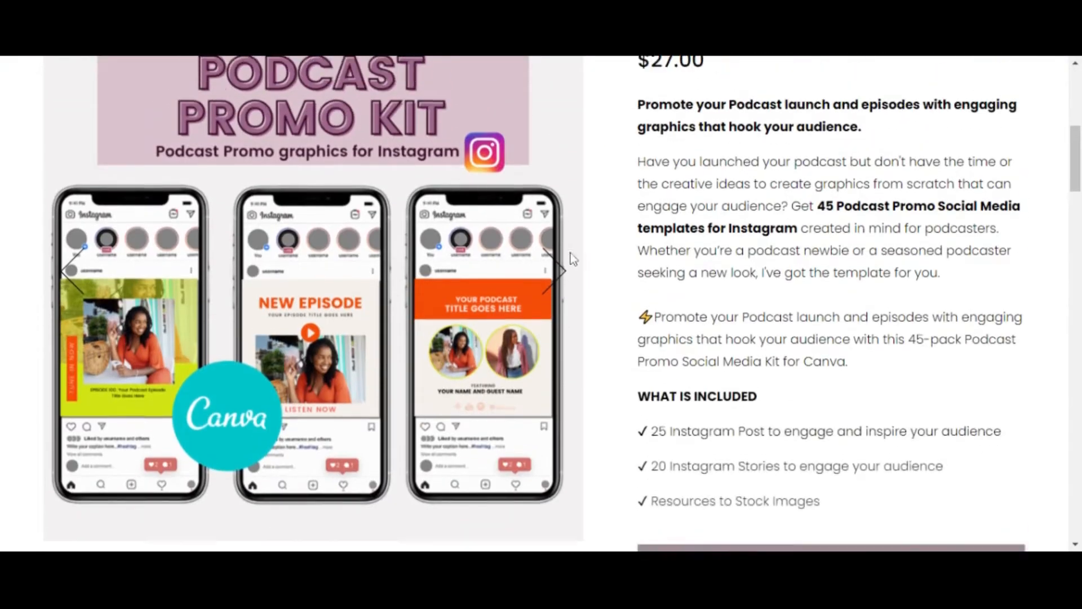
pyautogui.click(559, 294)
pyautogui.click(558, 296)
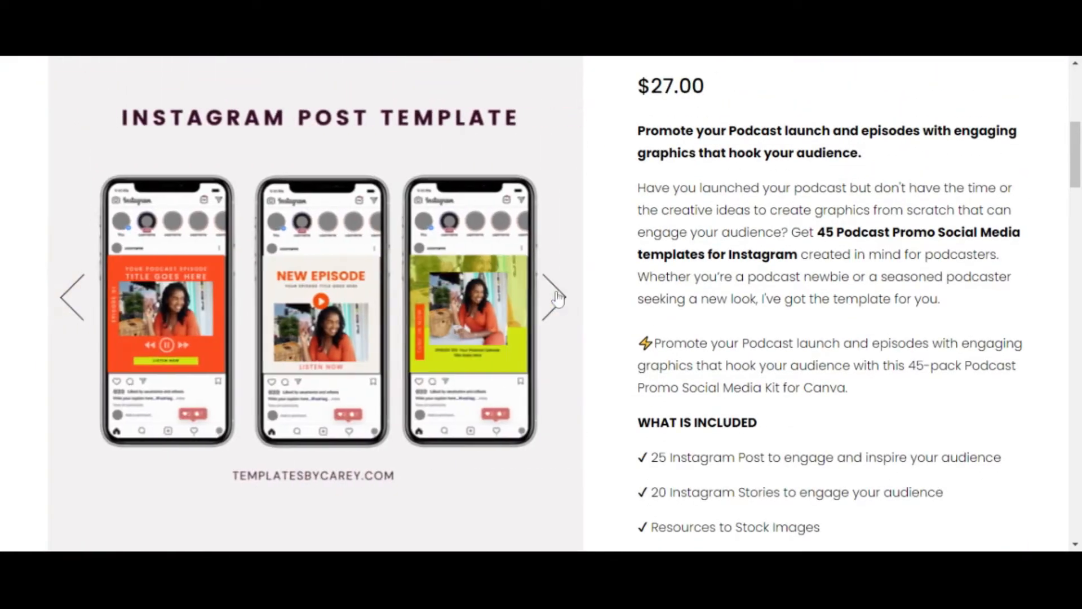
pyautogui.click(558, 298)
pyautogui.click(557, 296)
pyautogui.scroll(-7, 619, 288)
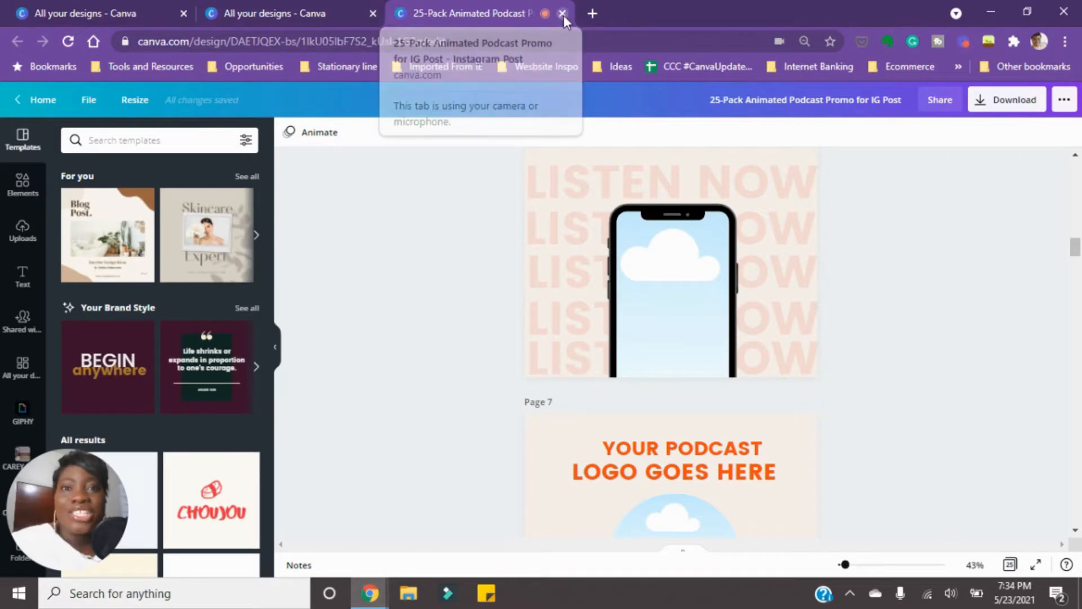
# Close the 25-Pack Animated Podcast Promo design and open the design "Copy of tip video for promo"
pyautogui.click(562, 13)
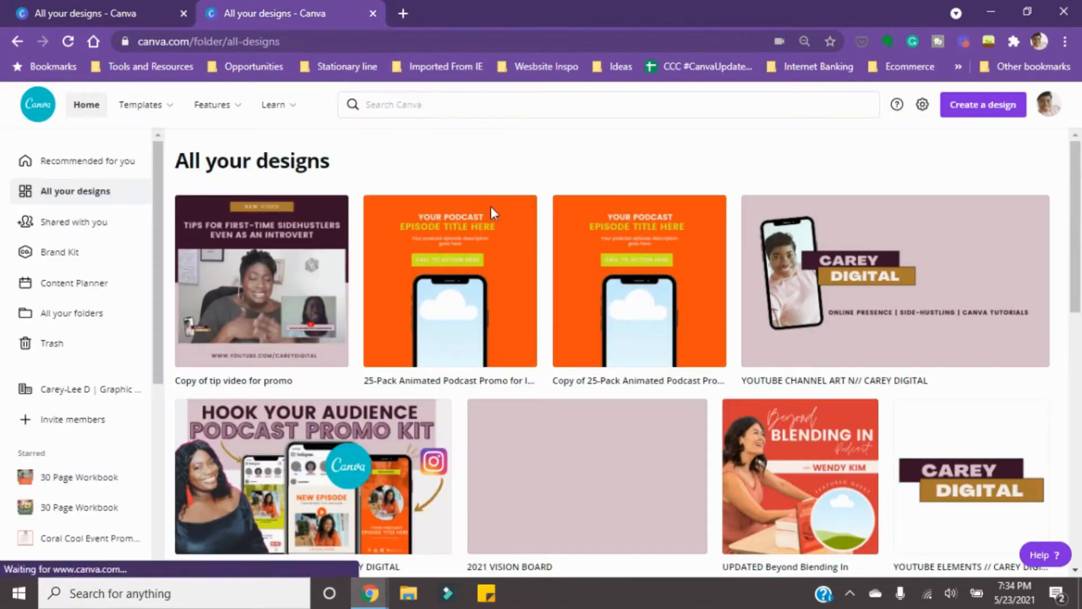
pyautogui.click(290, 236)
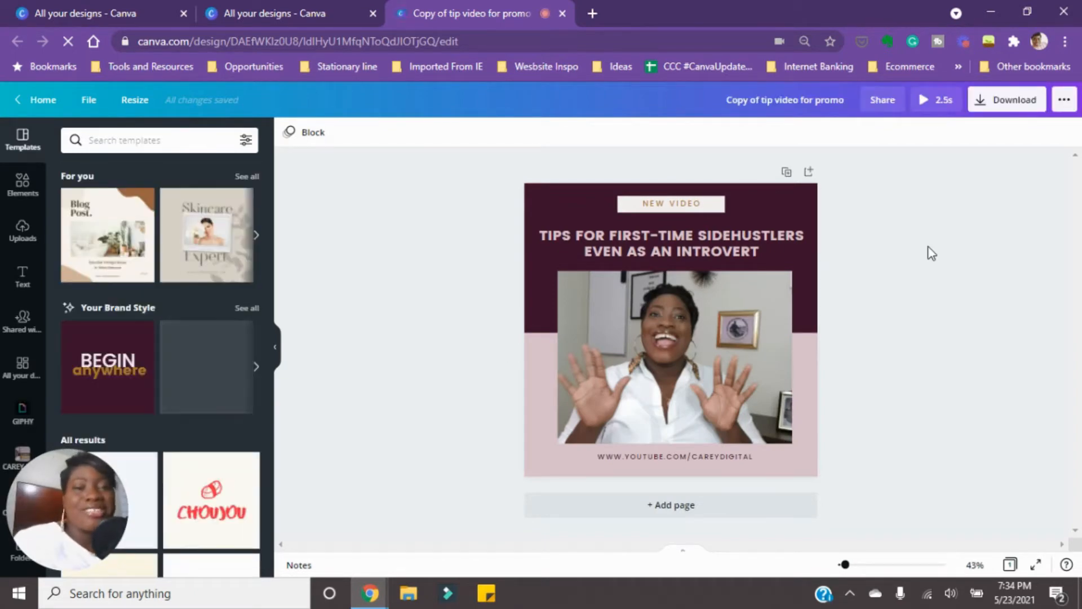
# Replace the video in the design with the uploaded 53.4 s clip, centred between the title and the web address
pyautogui.click(742, 317)
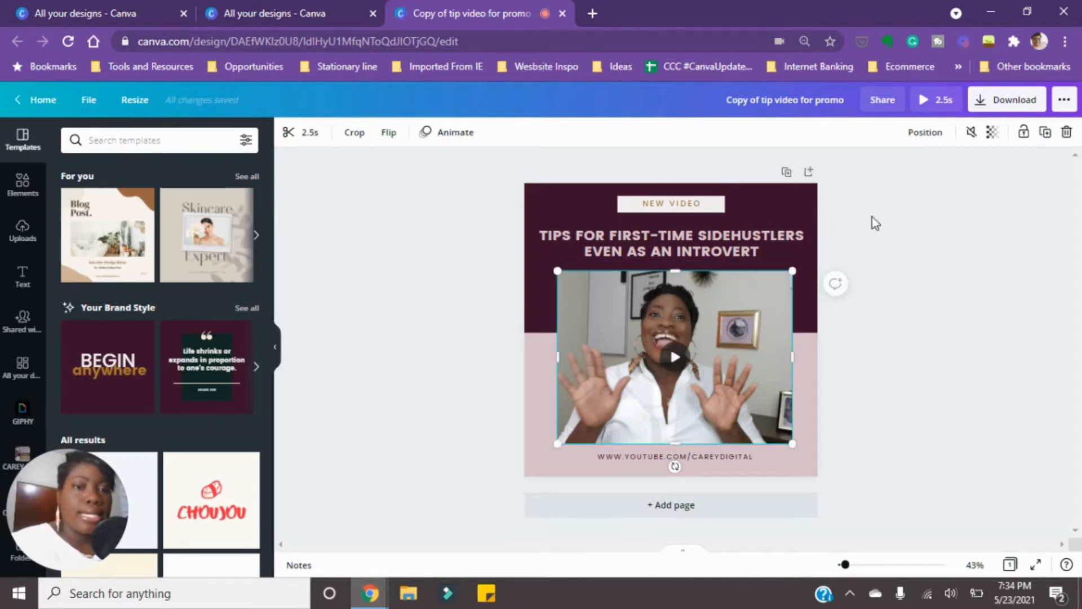
pyautogui.click(1066, 133)
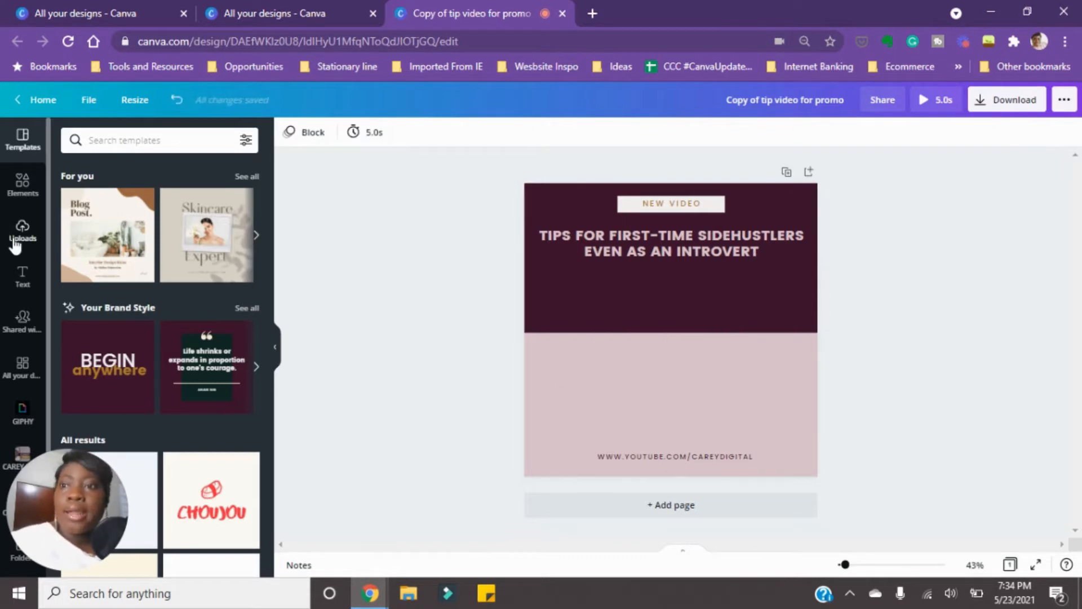
pyautogui.click(22, 230)
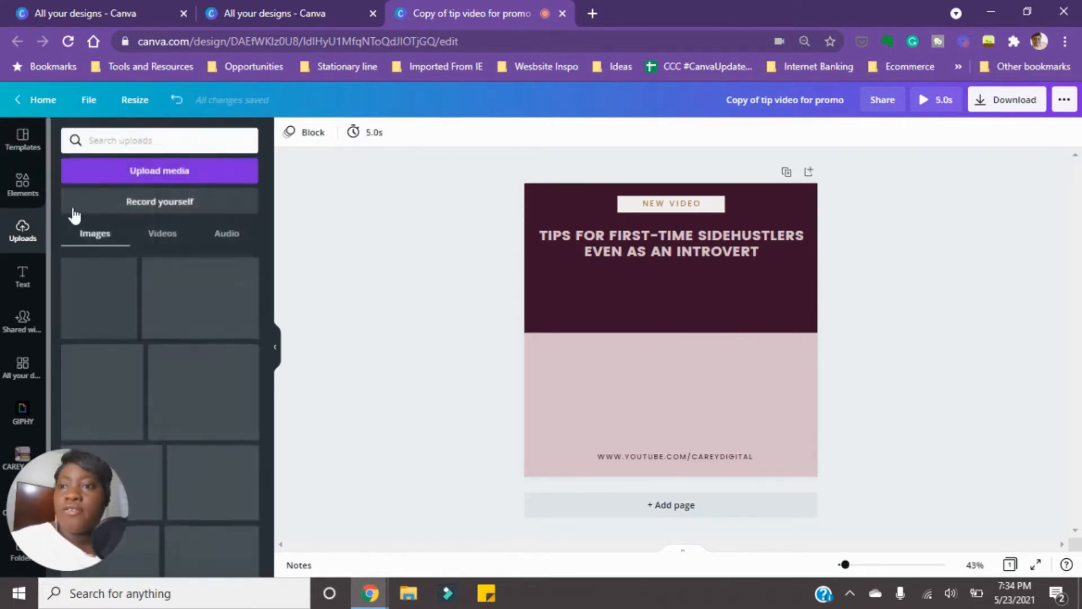
pyautogui.click(160, 236)
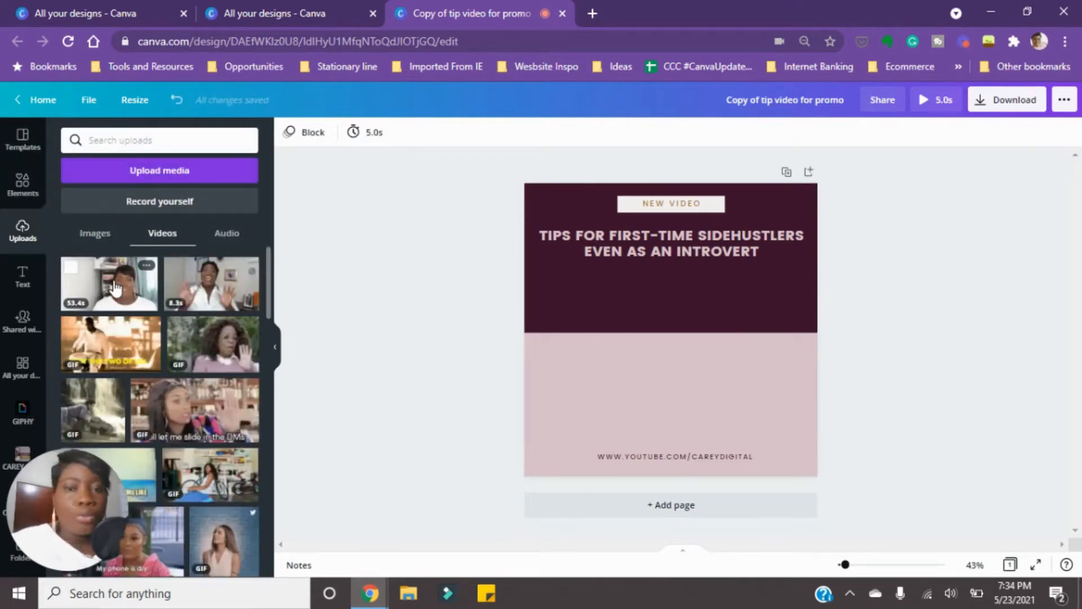
pyautogui.click(109, 284)
pyautogui.moveTo(711, 323); pyautogui.dragTo(715, 352)
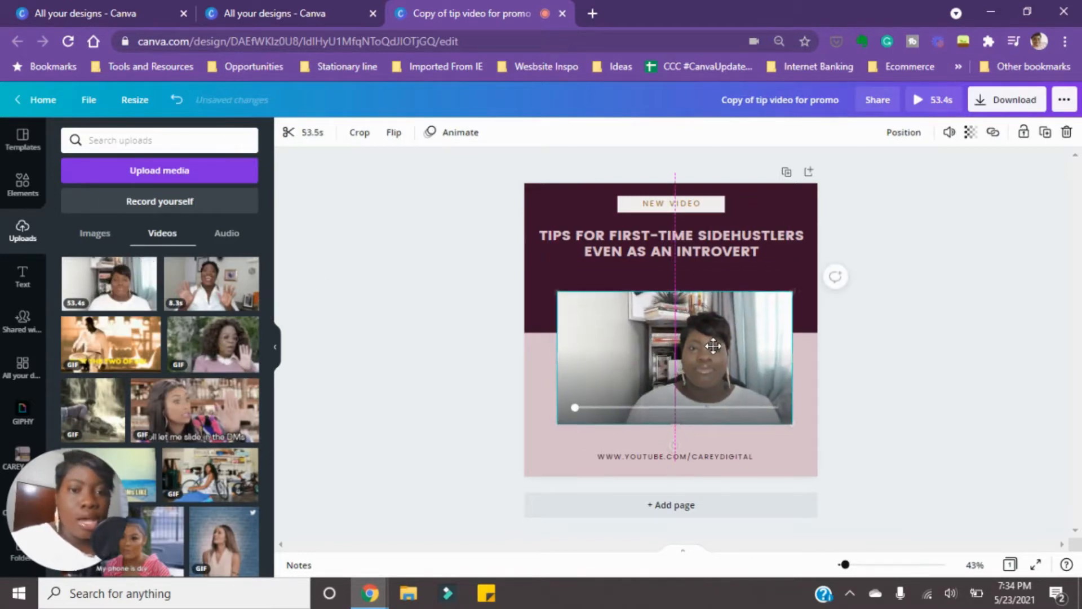
# Preview the placed clip briefly, check its volume, and enlarge its frame to fill the space between the title and the web address
pyautogui.click(676, 365)
pyautogui.click(676, 365)
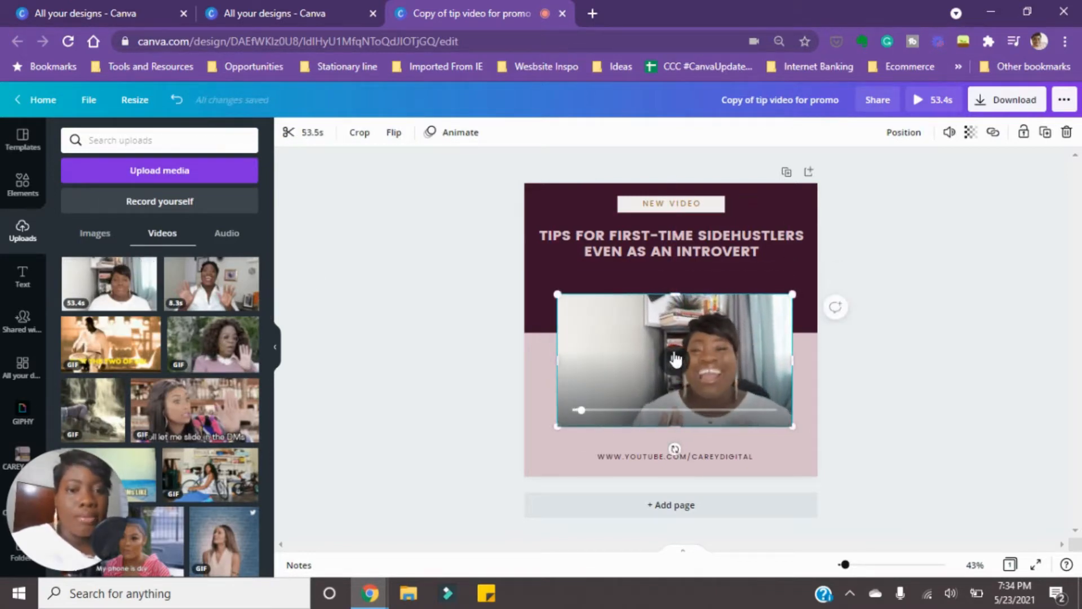
pyautogui.moveTo(675, 294); pyautogui.dragTo(674, 282)
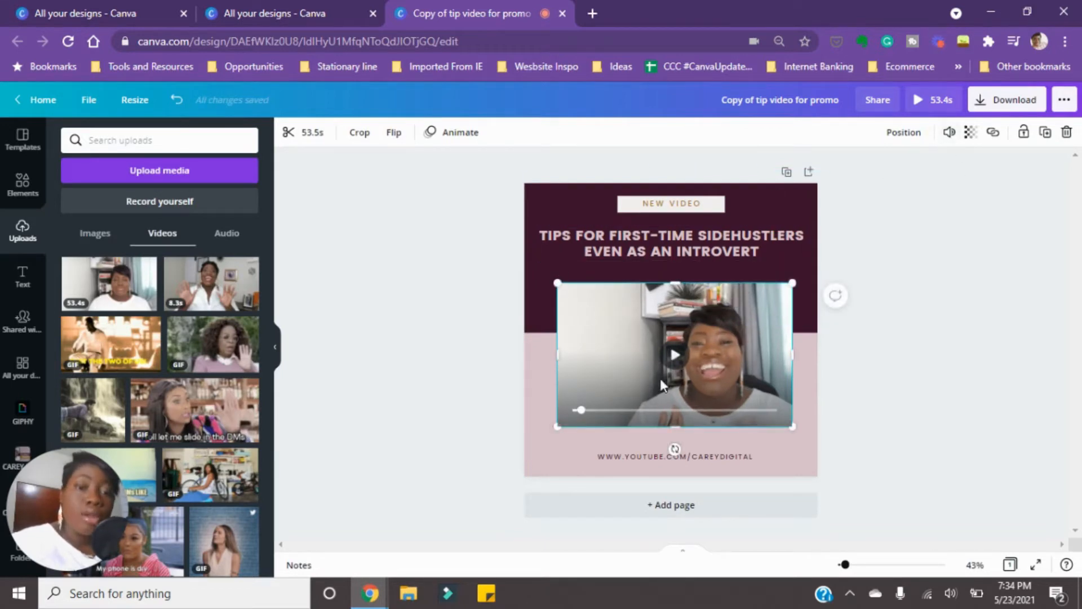
pyautogui.click(949, 132)
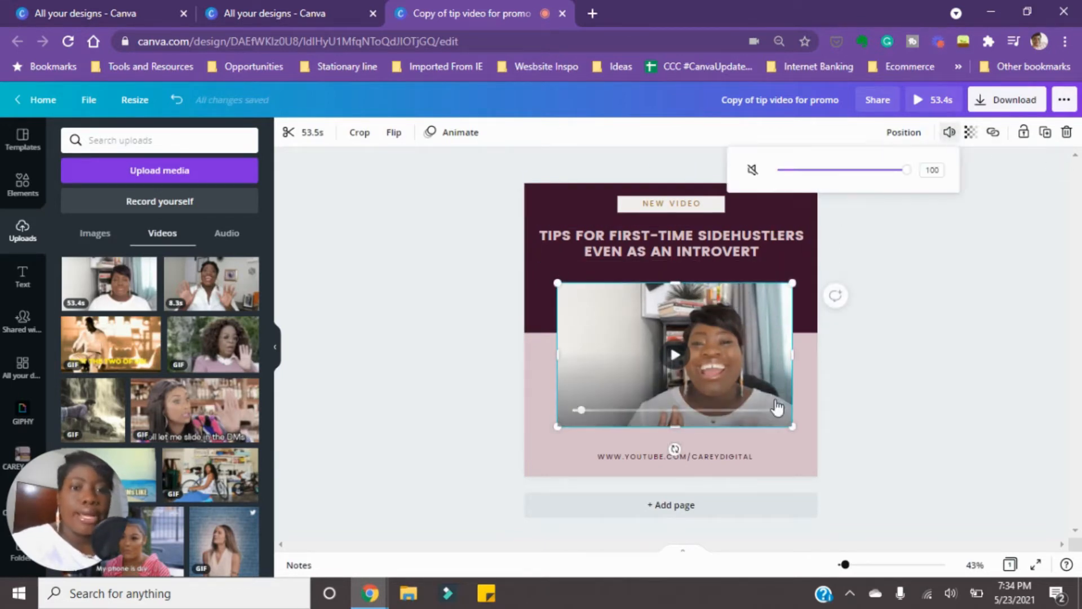
pyautogui.moveTo(792, 426); pyautogui.dragTo(801, 432)
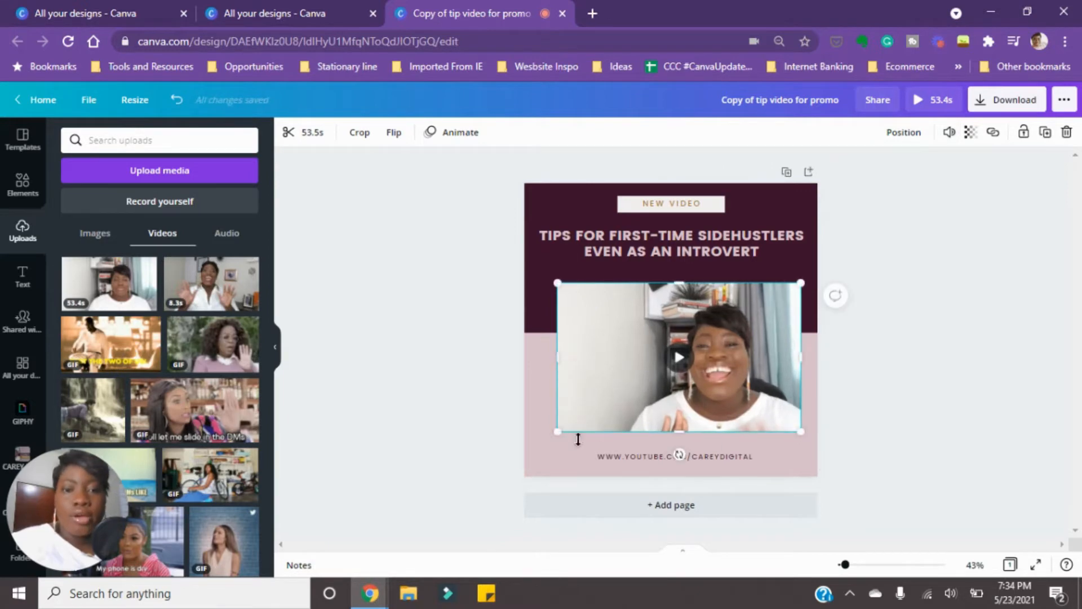
pyautogui.moveTo(558, 433); pyautogui.dragTo(554, 434)
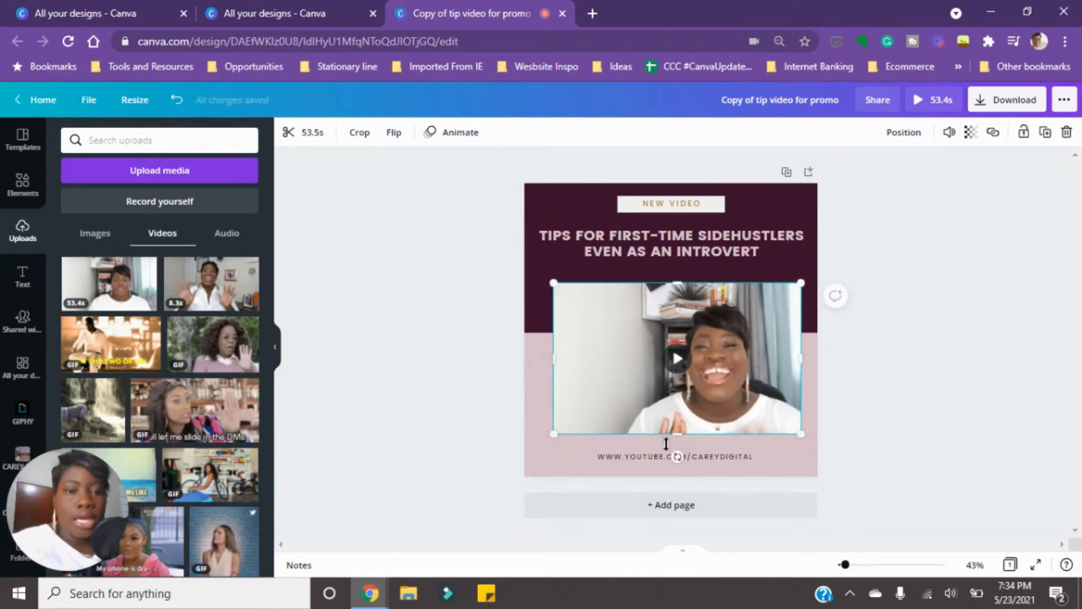
pyautogui.moveTo(666, 444); pyautogui.dragTo(666, 453)
pyautogui.moveTo(684, 282); pyautogui.dragTo(685, 275)
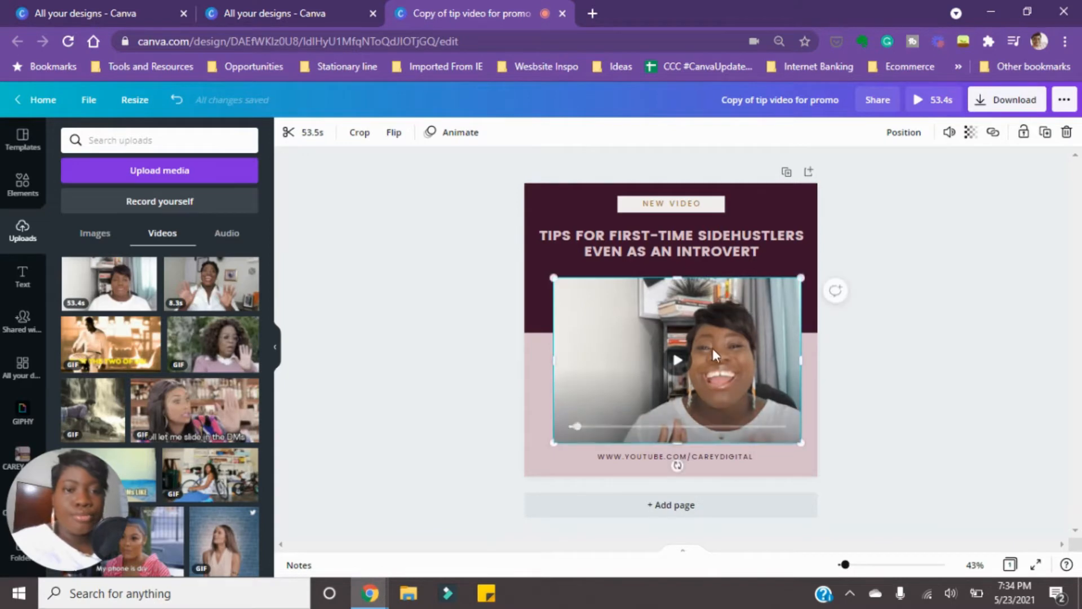
# Play the placed video to check it in the layout, pause it, and clear the selection
pyautogui.click(677, 362)
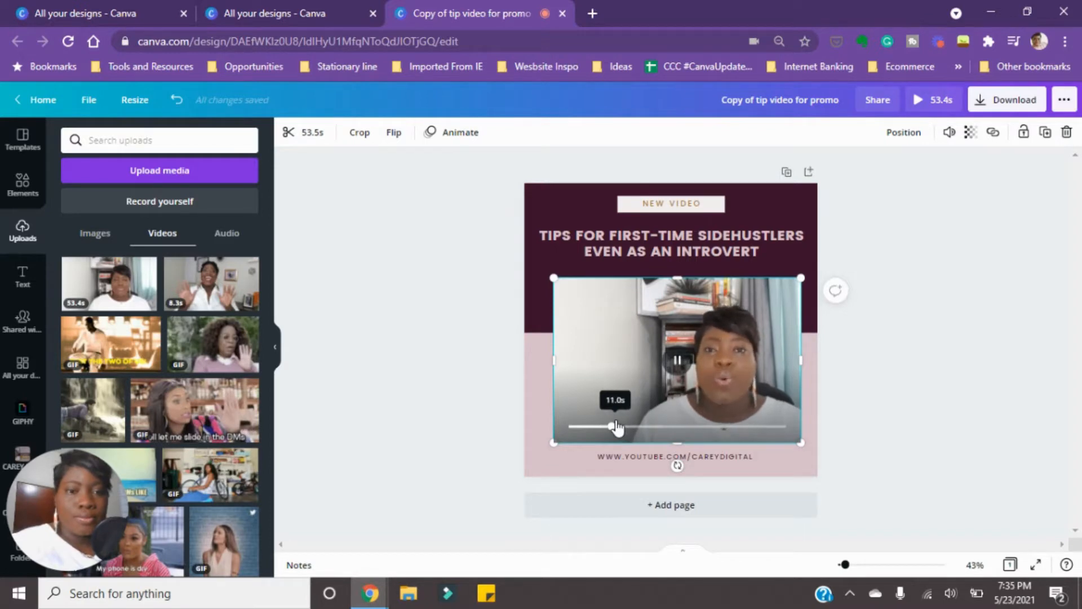
pyautogui.click(677, 361)
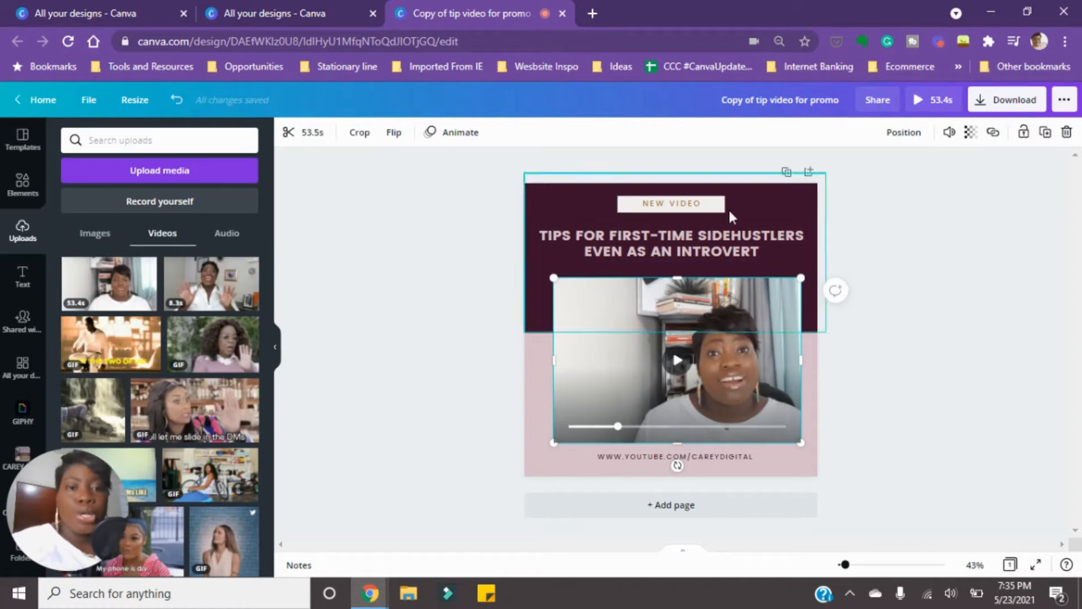
pyautogui.click(756, 461)
pyautogui.click(888, 357)
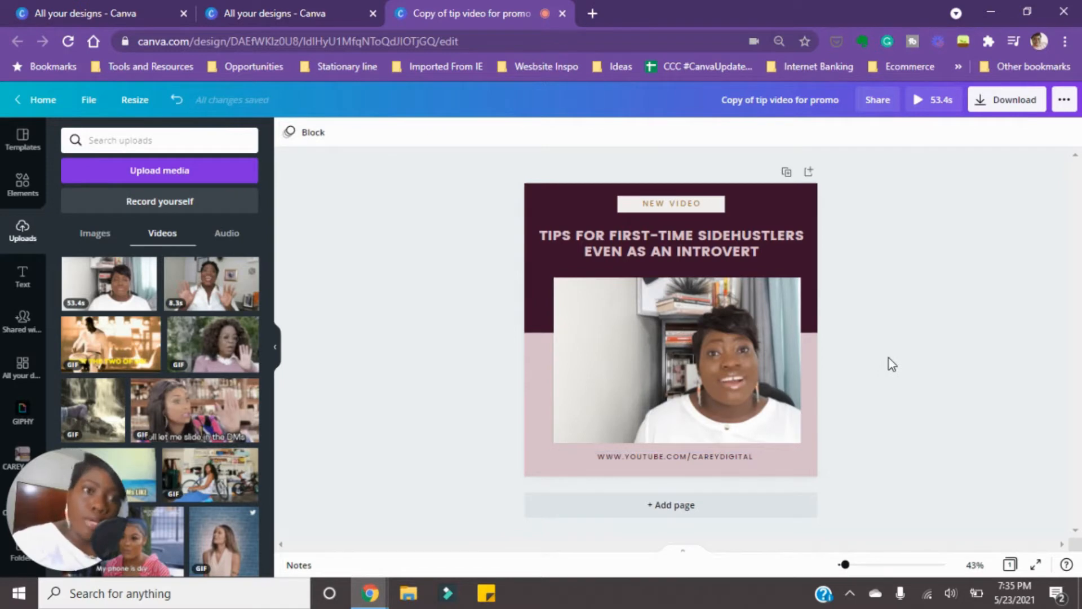
# Rename the design as "PROMO GRAPHIC TEST"
pyautogui.click(810, 110)
pyautogui.press('BackSpace')
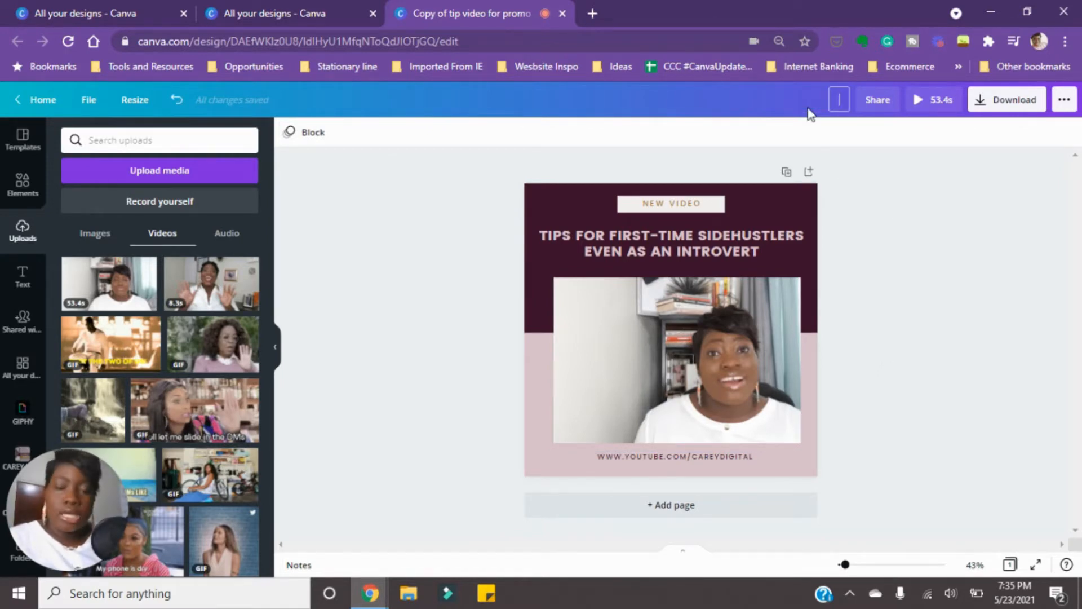
pyautogui.write('PRO')
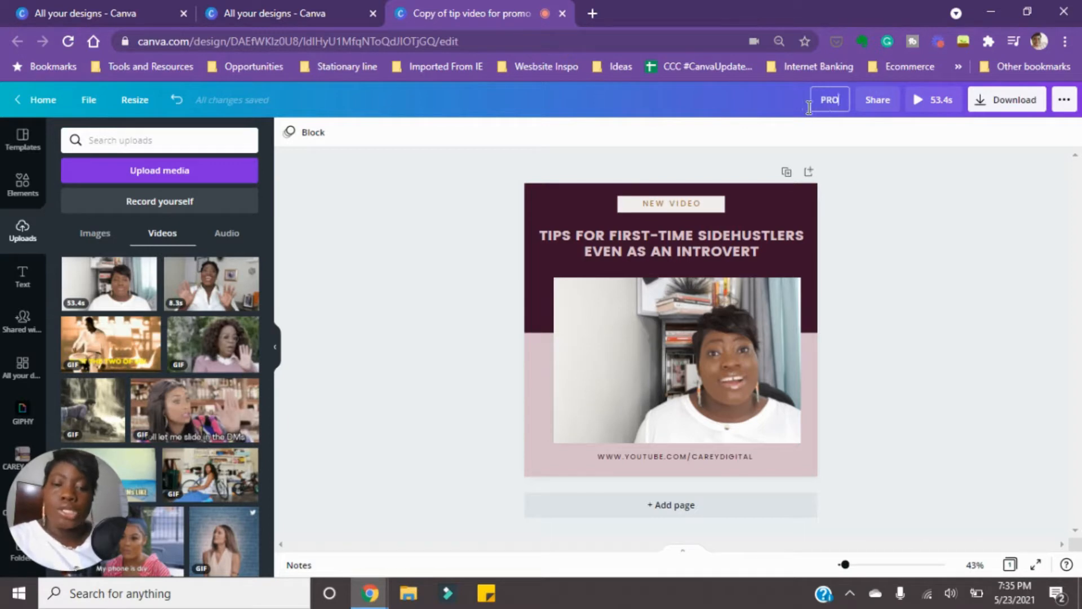
pyautogui.write('MO GRAPHIC TEST')
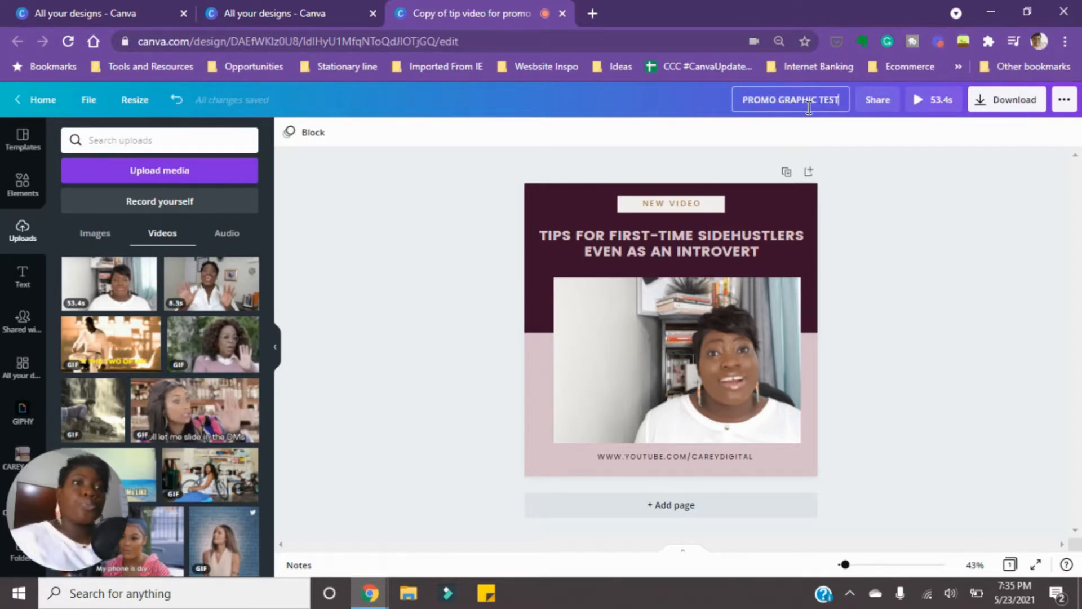
pyautogui.click(850, 189)
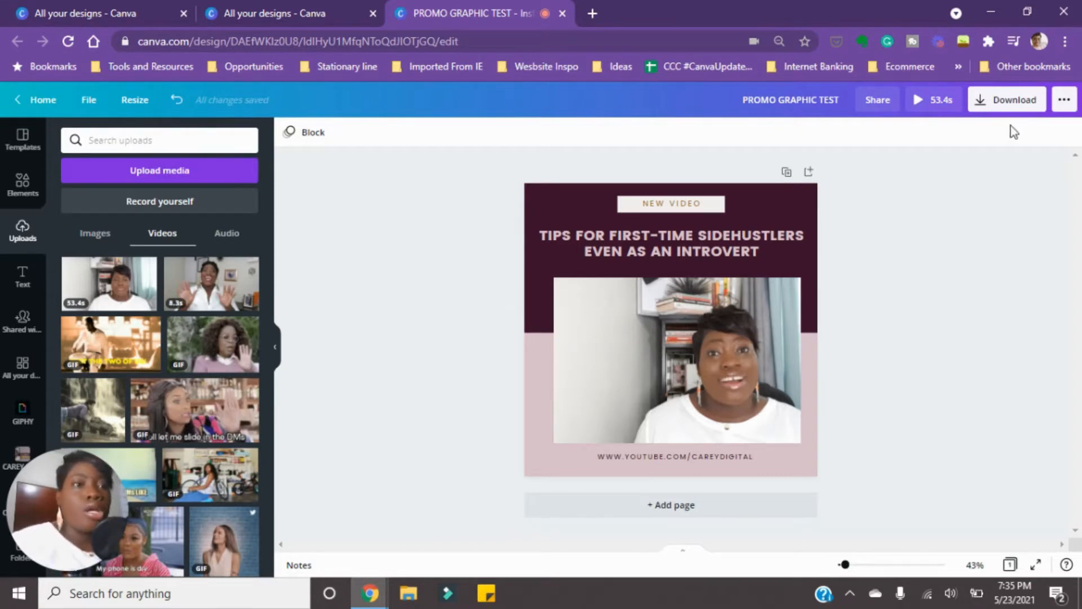
# Check the account choices for publishing the design to Instagram Business, including connecting another account, and close them
pyautogui.click(1063, 107)
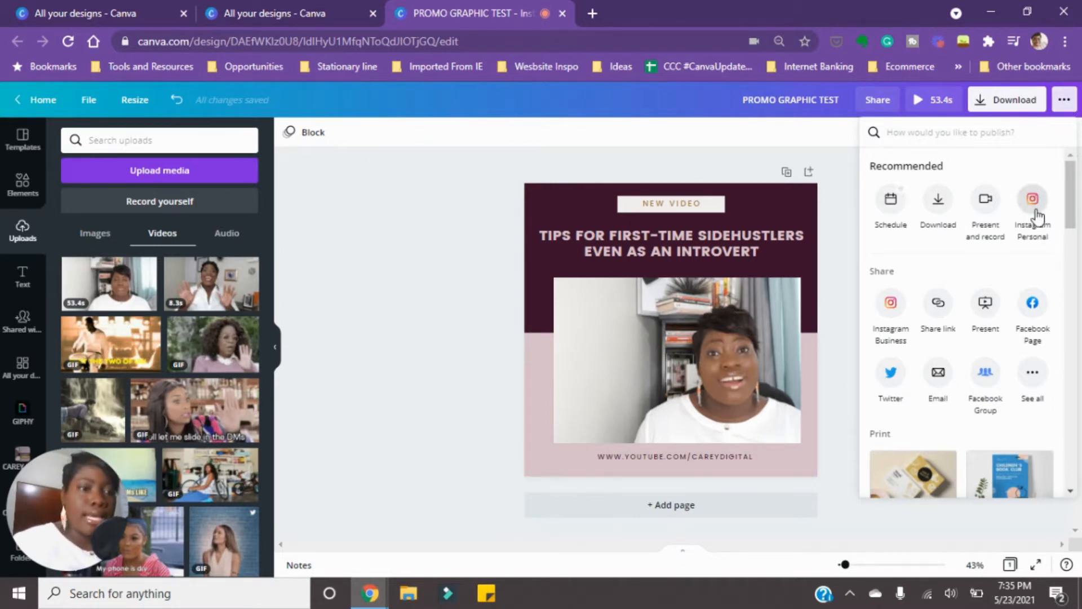
pyautogui.click(891, 304)
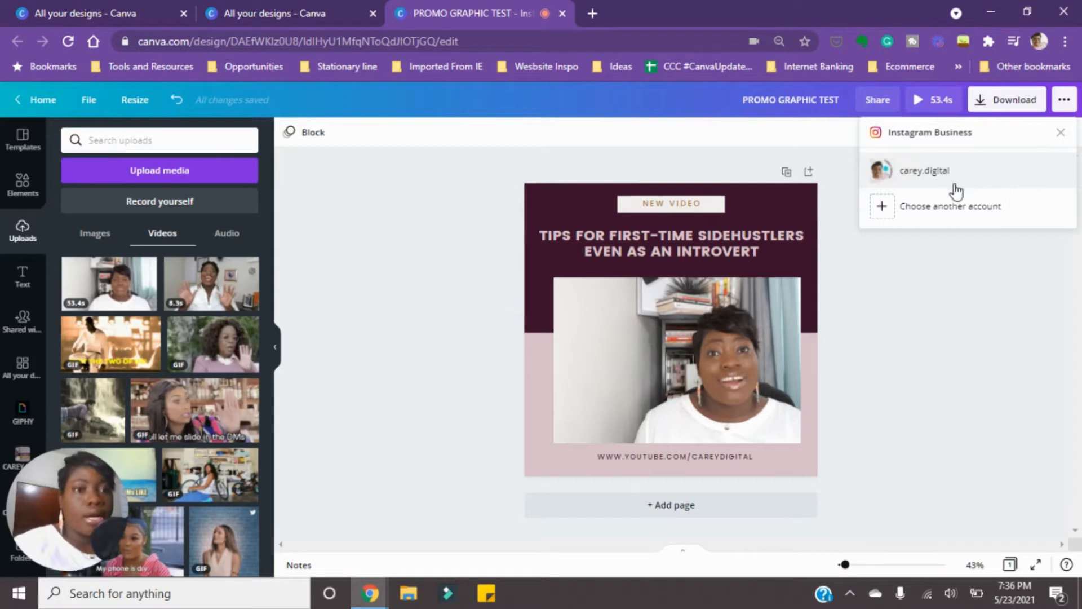
pyautogui.click(923, 206)
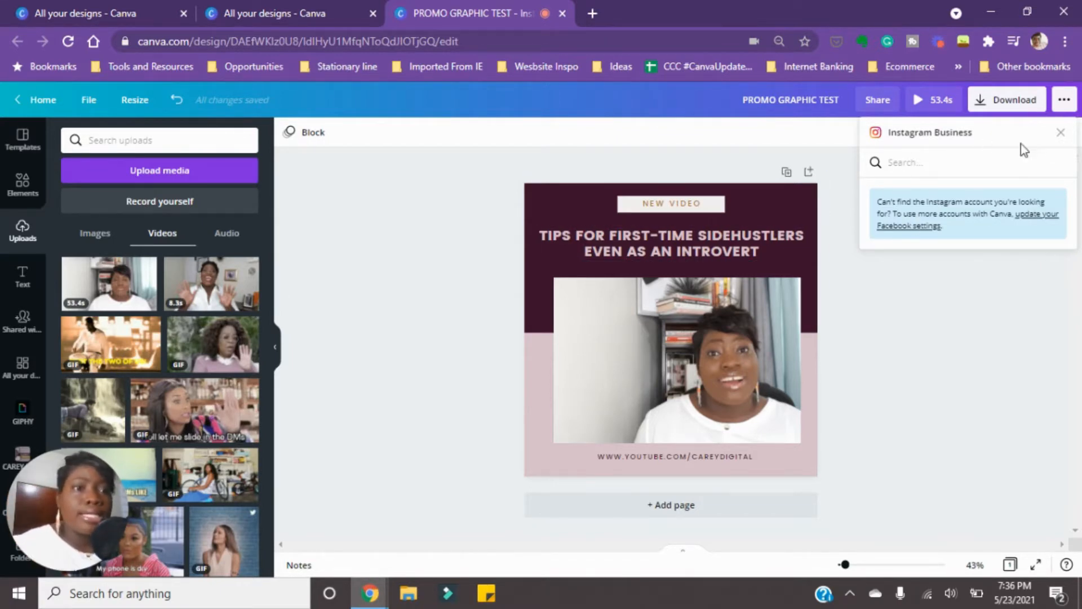
pyautogui.click(1060, 132)
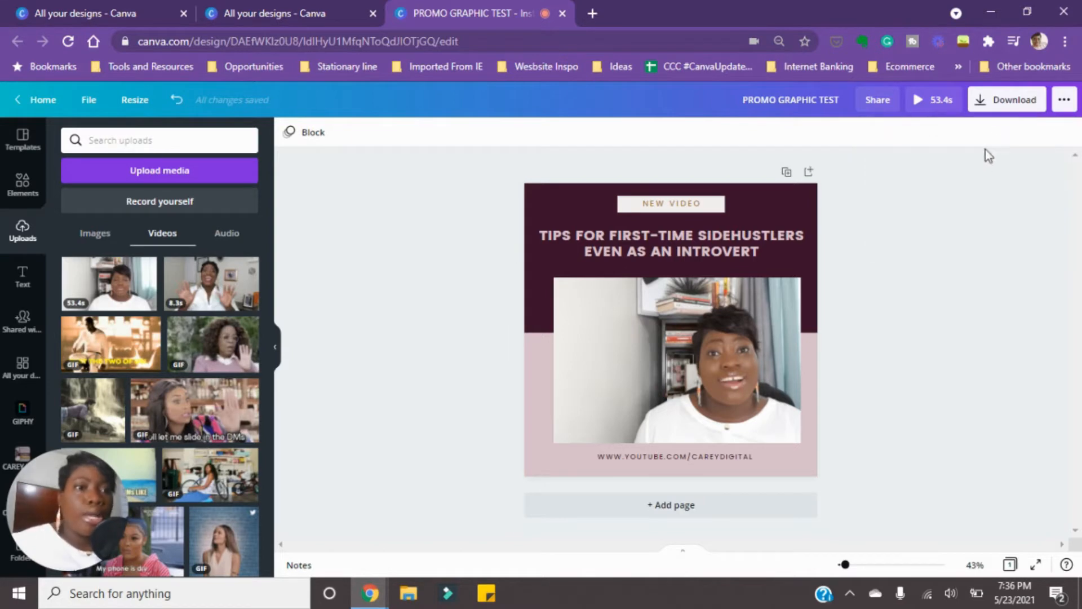
# Open the existing Instagram Business draft for the design and move its posting time to Tuesday, May 25, 06:11 PM
pyautogui.click(1061, 103)
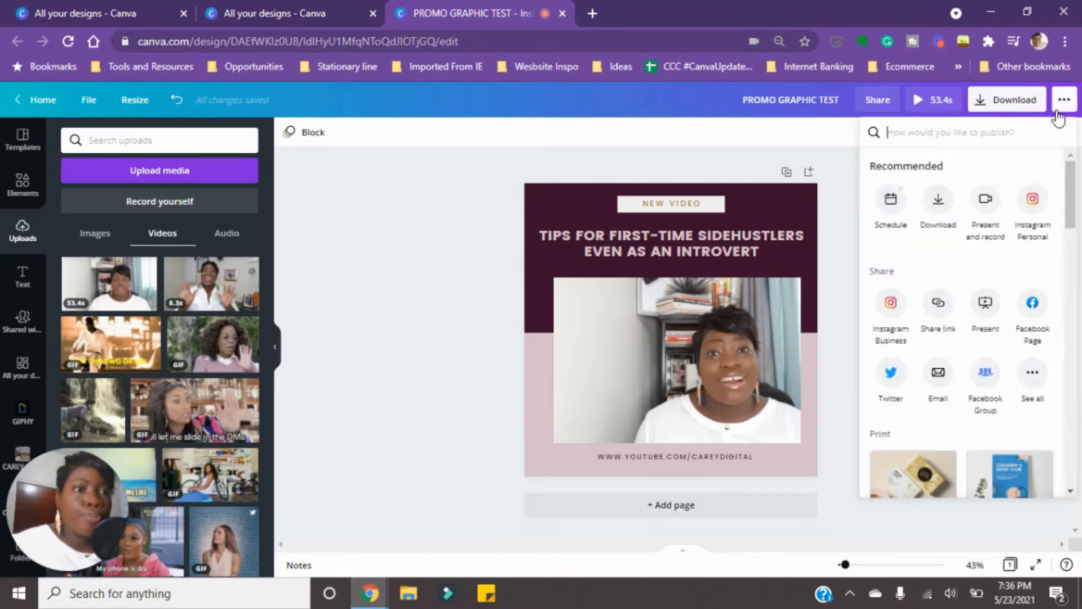
pyautogui.click(891, 304)
pyautogui.click(940, 180)
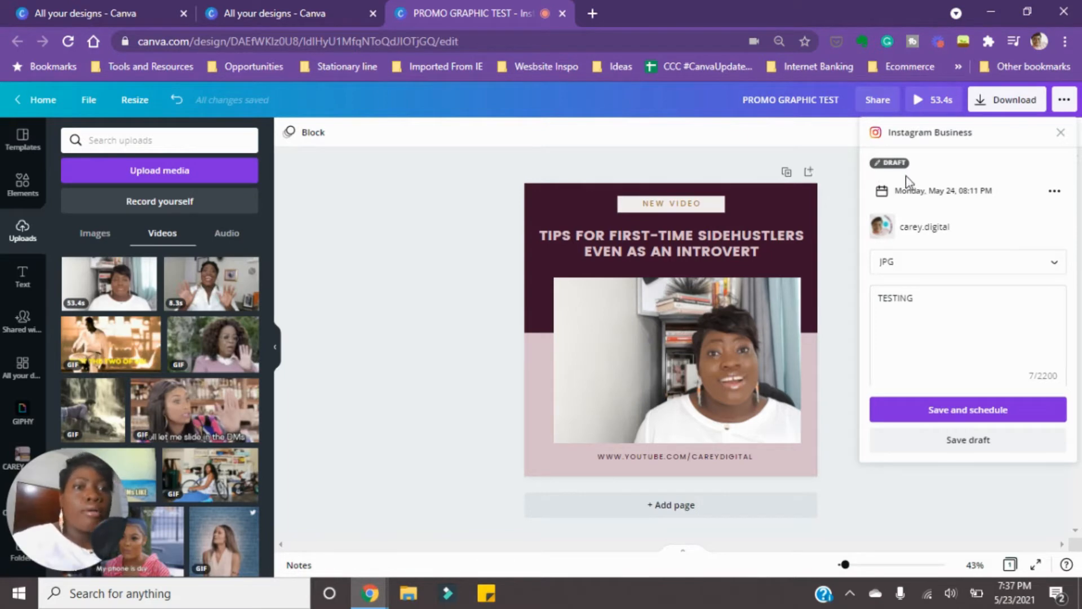
pyautogui.click(952, 307)
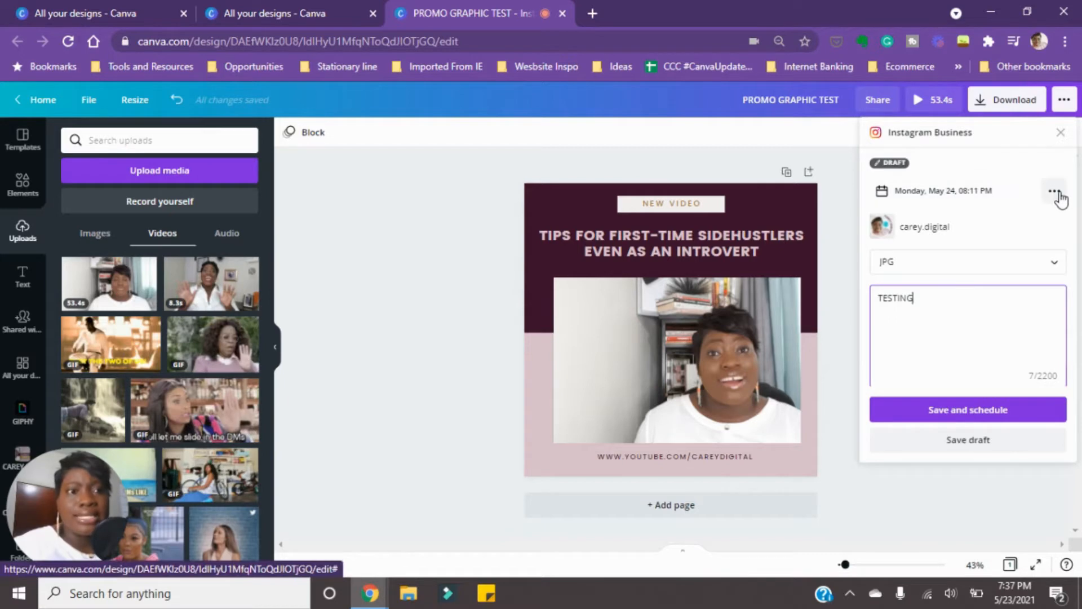
pyautogui.click(918, 198)
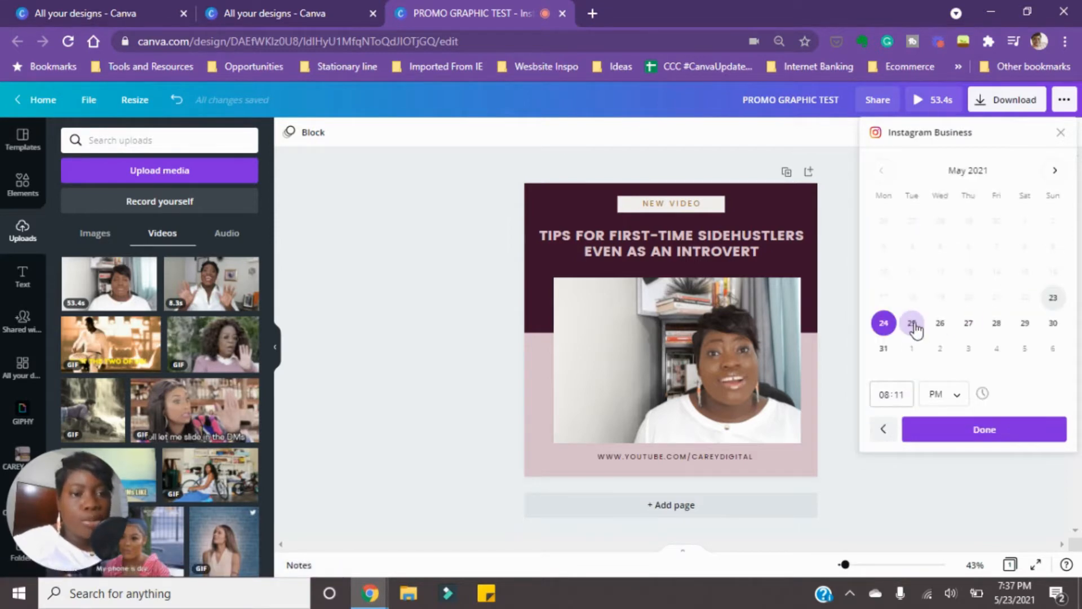
pyautogui.click(913, 326)
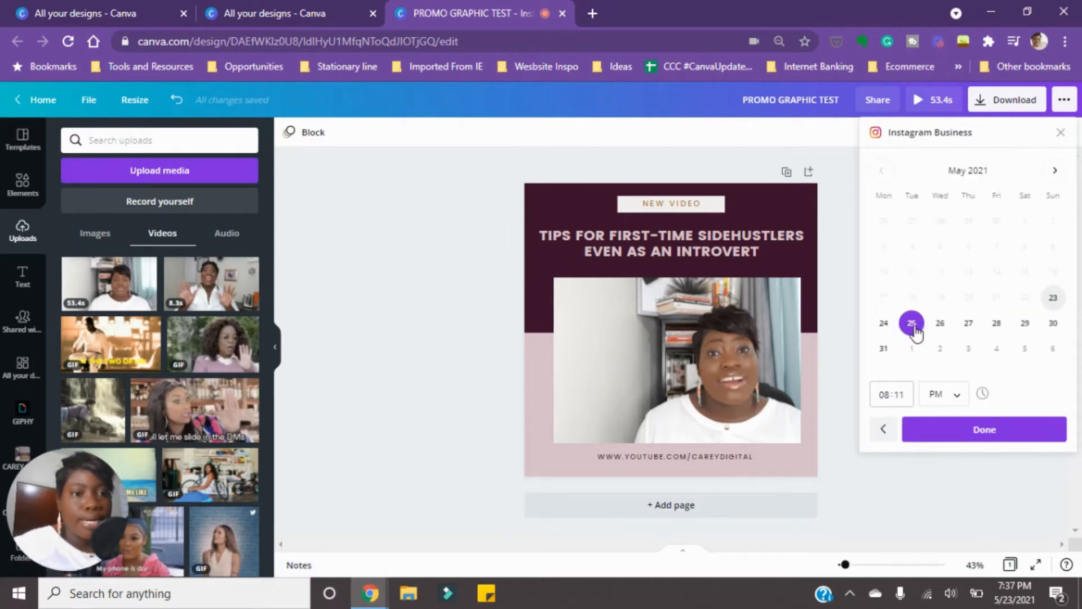
pyautogui.click(886, 395)
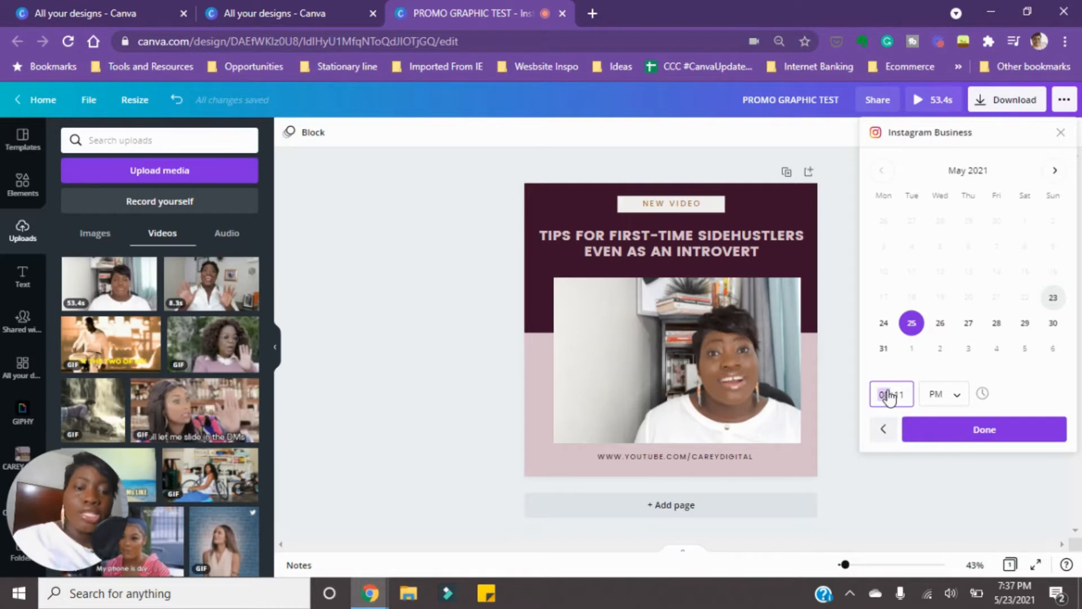
pyautogui.press('Down')
pyautogui.press('Down')
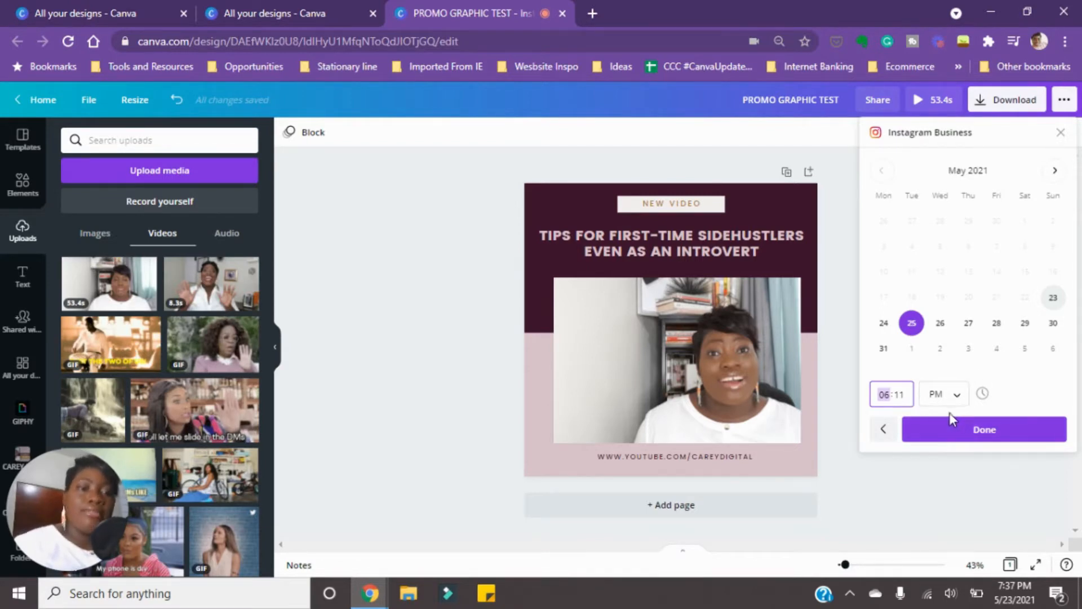
pyautogui.click(960, 432)
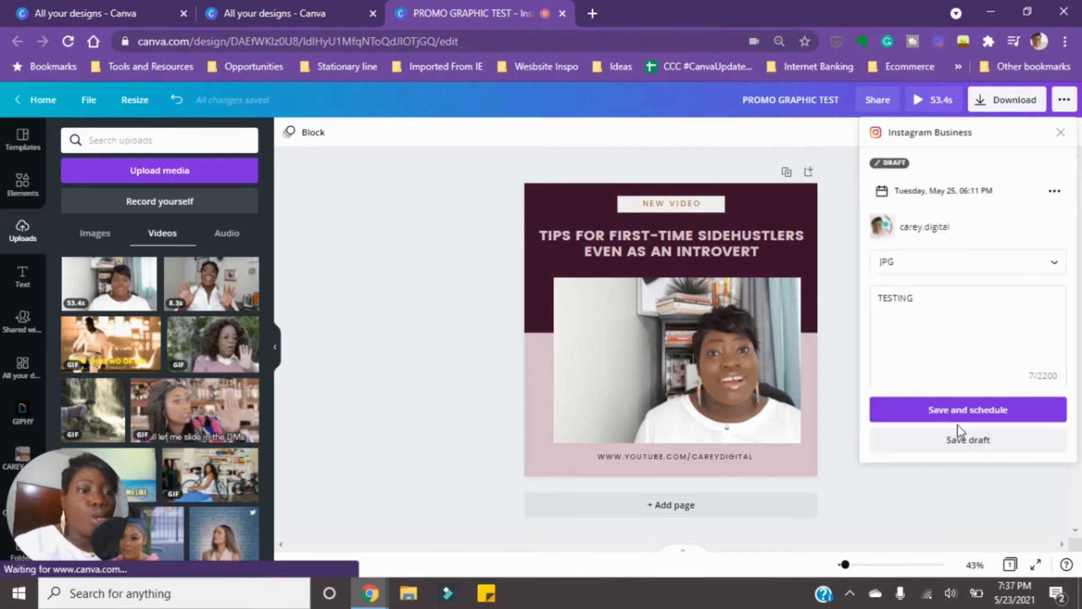
# Set the Instagram post's file type to MP4 Video and review its caption text
pyautogui.click(963, 274)
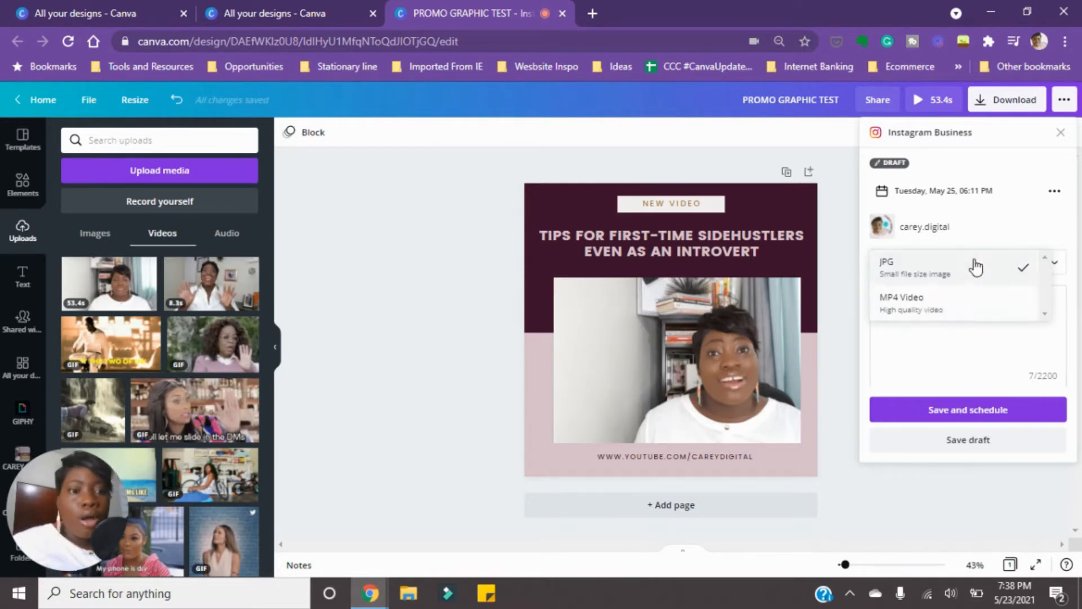
pyautogui.click(939, 310)
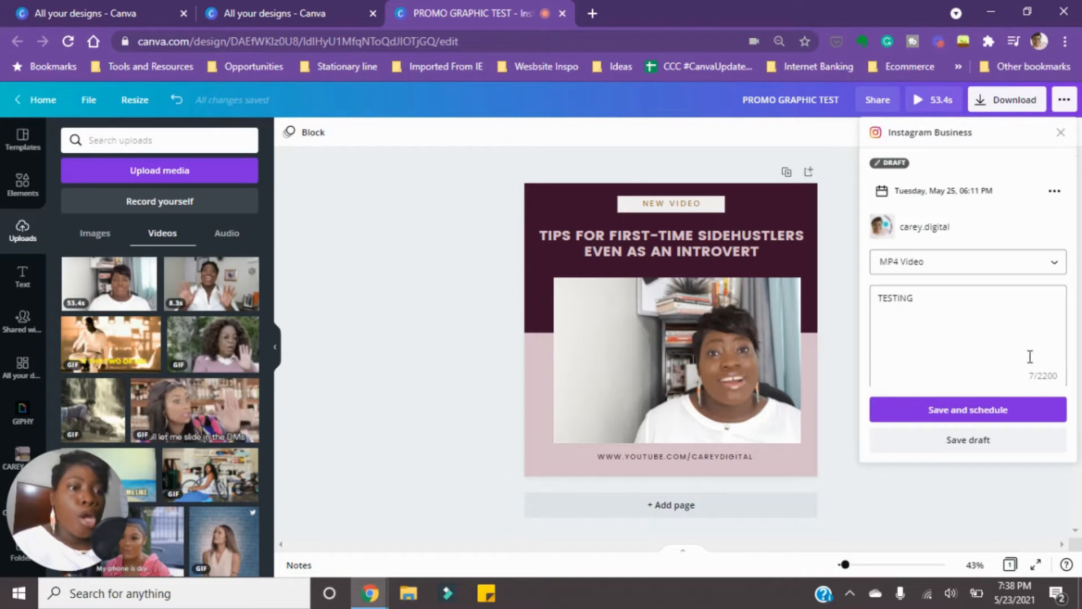
pyautogui.click(1051, 381)
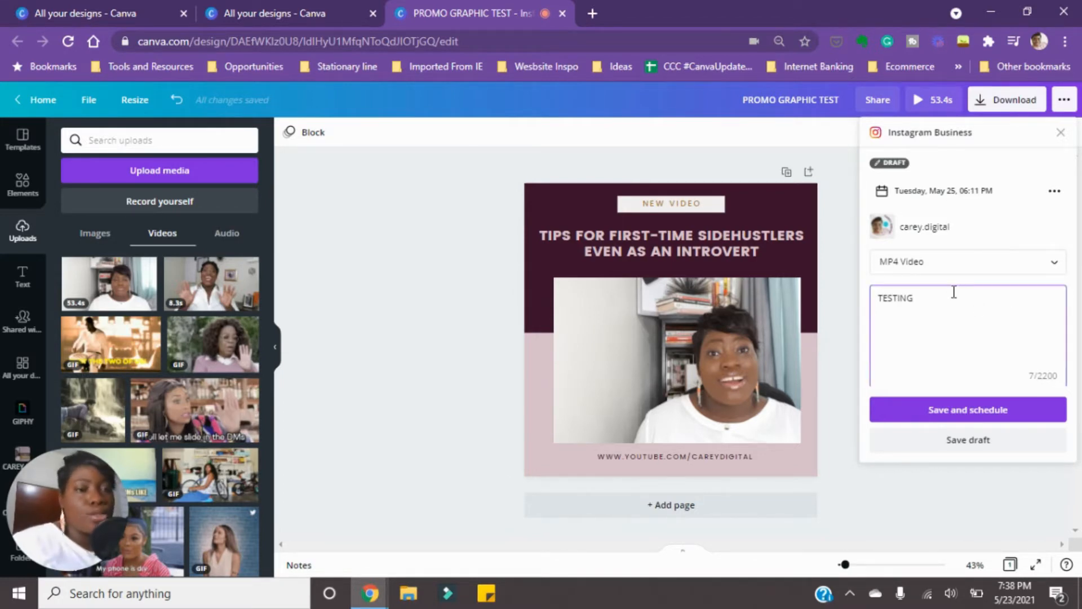
pyautogui.moveTo(953, 291); pyautogui.dragTo(868, 295)
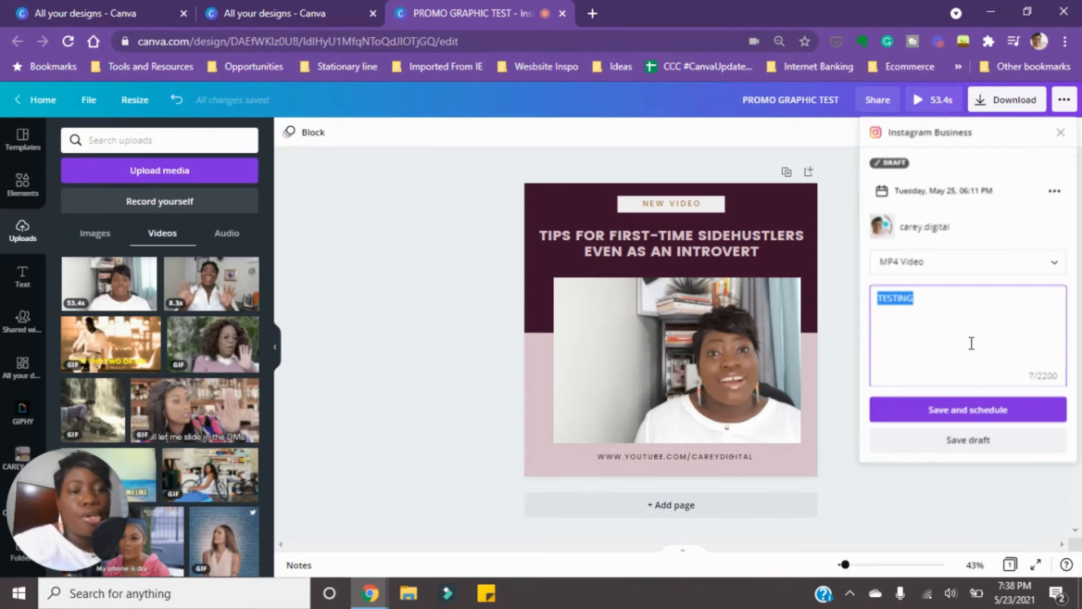
pyautogui.click(907, 316)
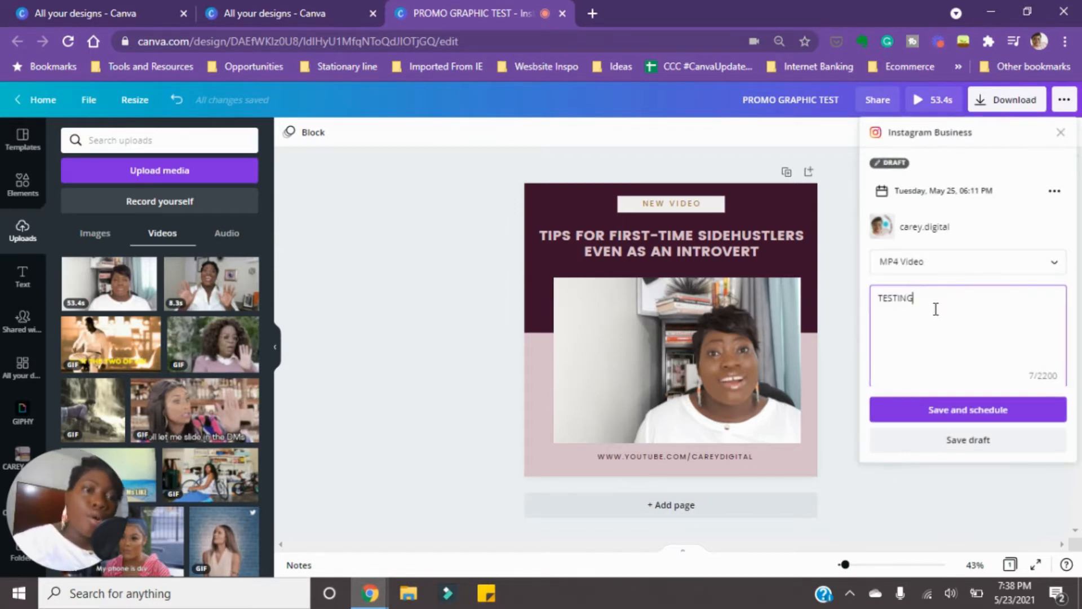
pyautogui.moveTo(877, 301); pyautogui.dragTo(960, 300)
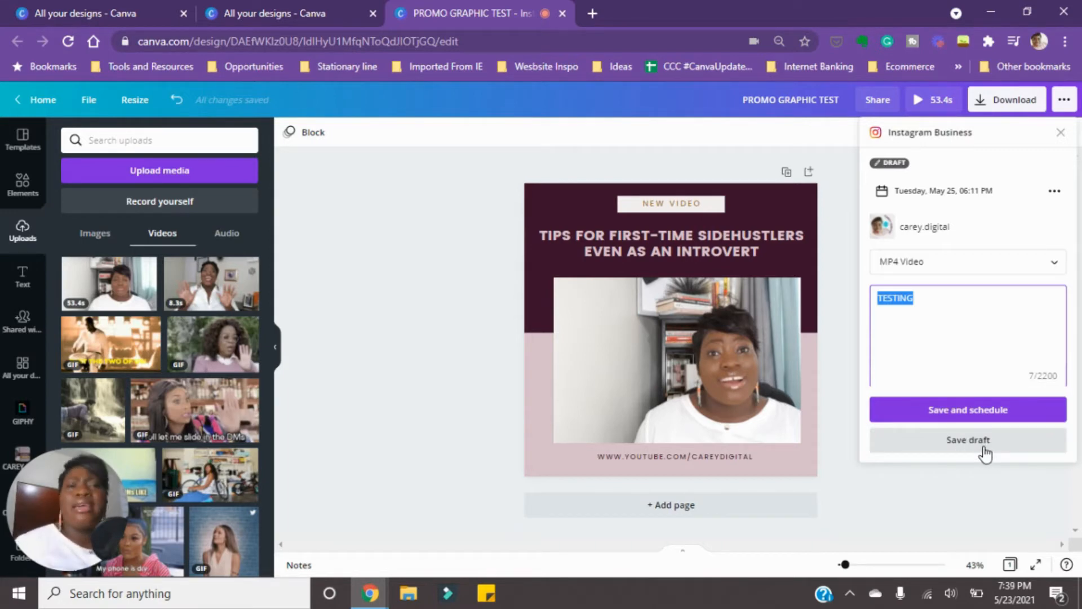
pyautogui.click(960, 332)
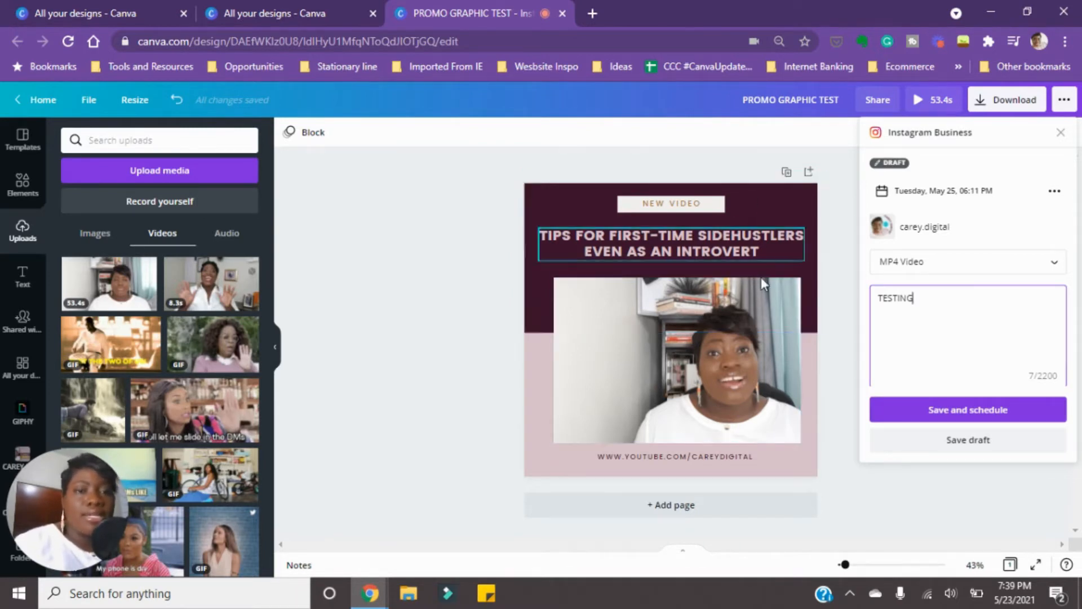
pyautogui.click(684, 247)
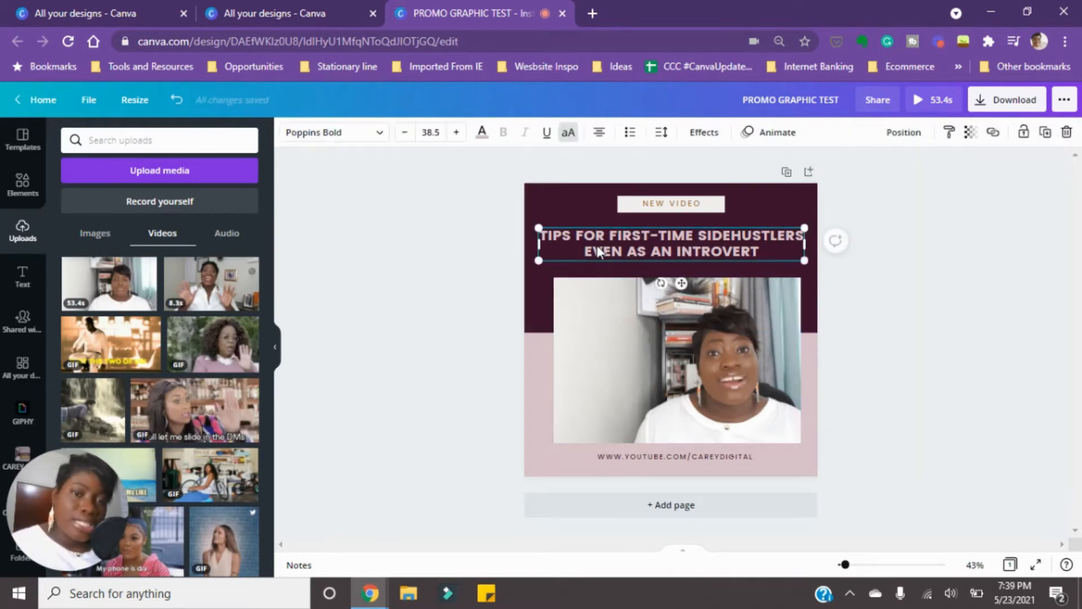
pyautogui.click(661, 319)
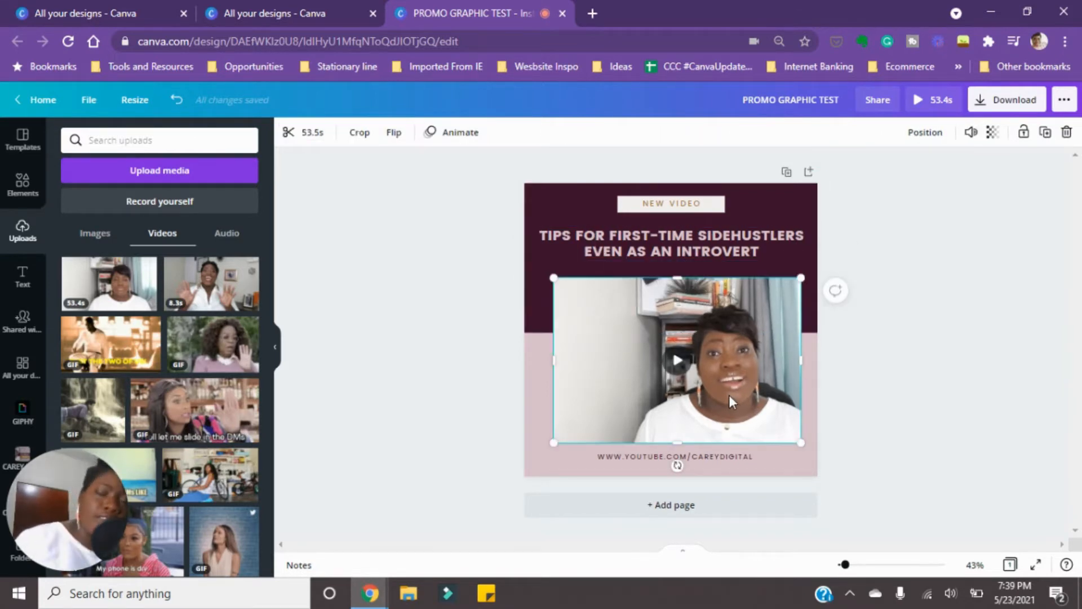
pyautogui.click(1064, 102)
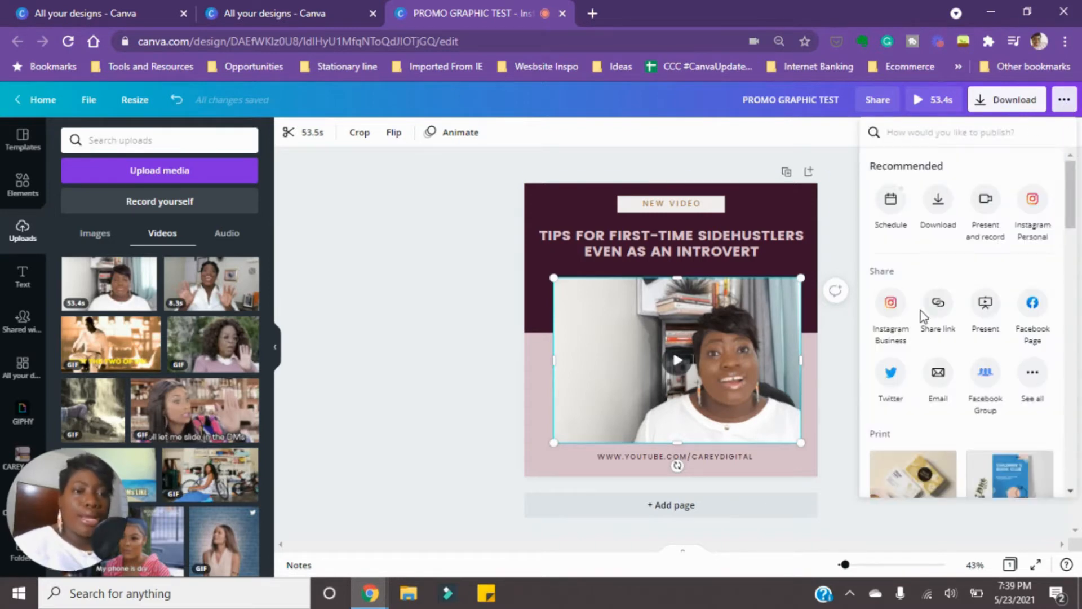
pyautogui.click(891, 303)
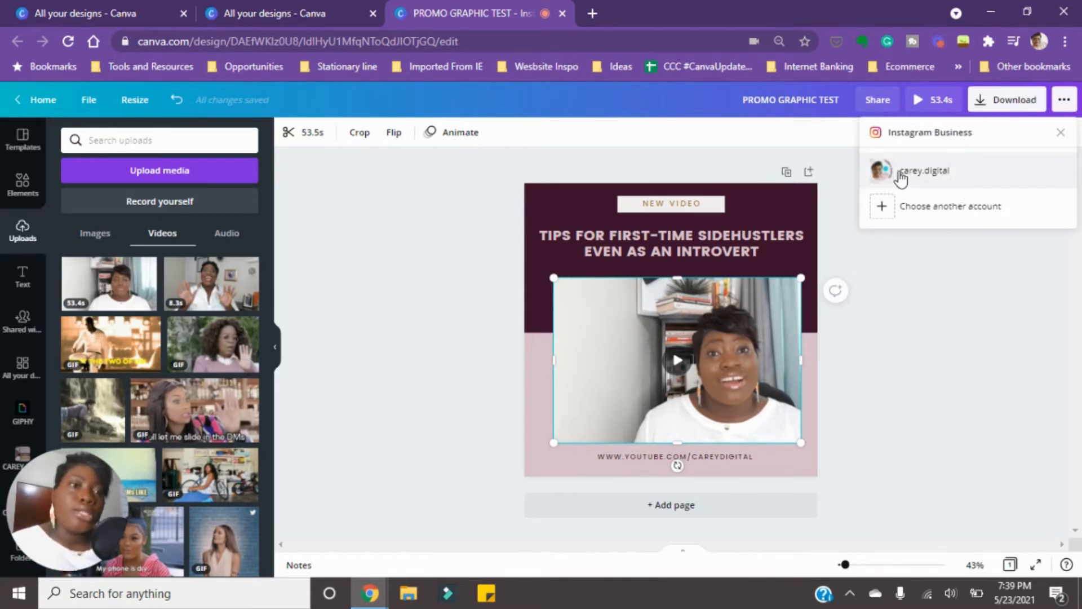
pyautogui.click(875, 257)
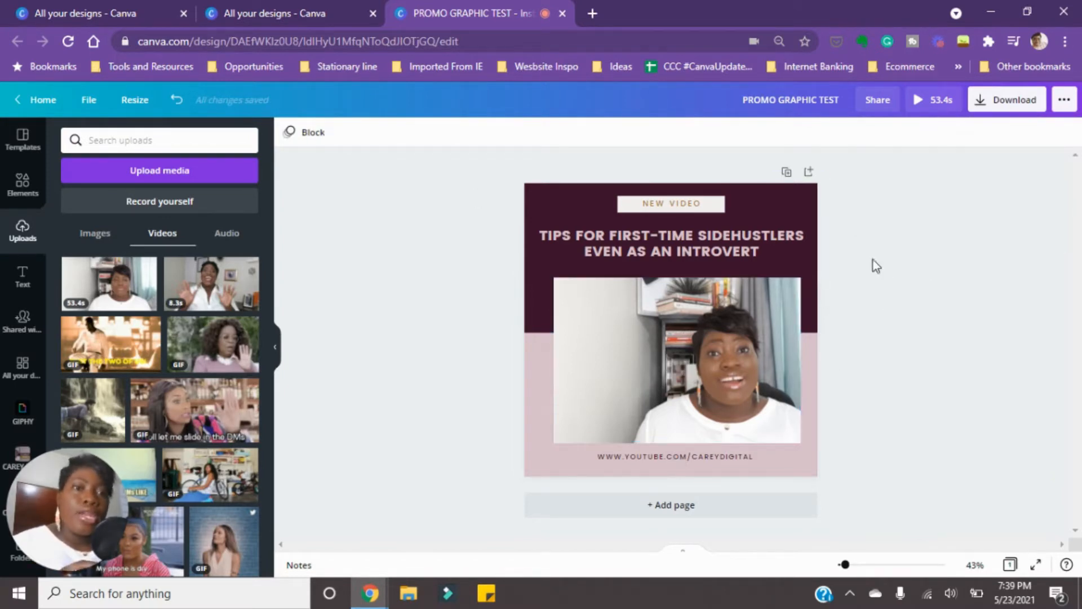
pyautogui.click(1064, 100)
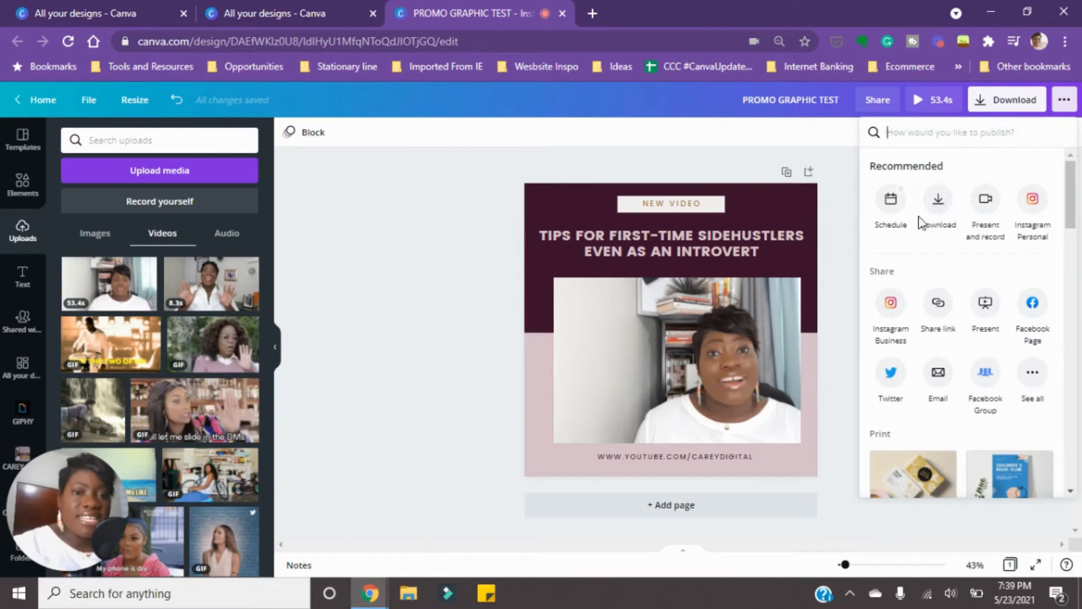
pyautogui.click(531, 330)
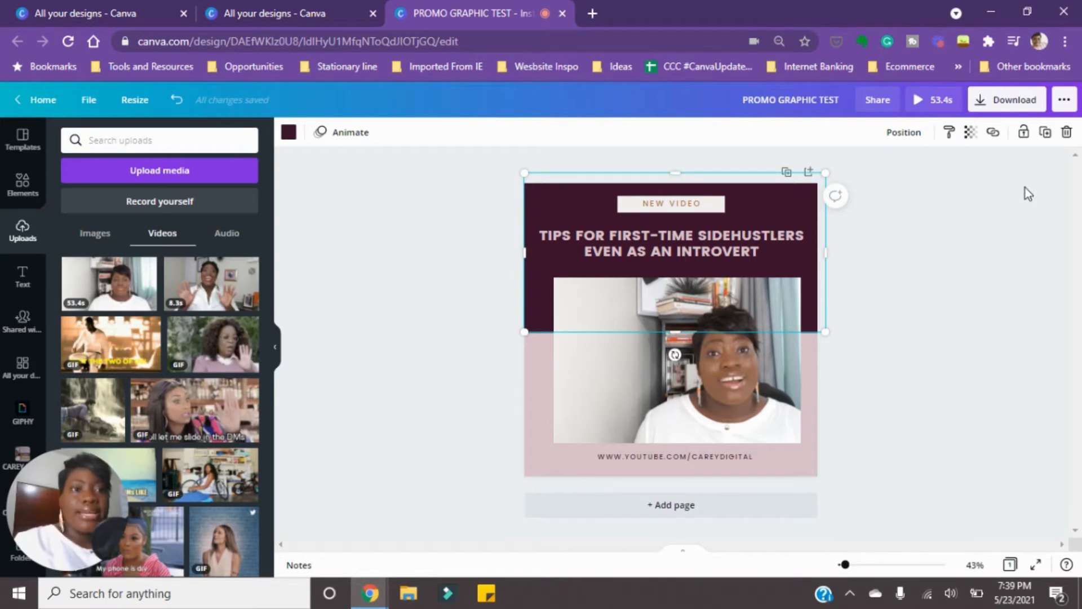
# Reopen the Instagram Business draft, check its file type options, and schedule the post with its saved date, JPG format and caption
pyautogui.click(1064, 105)
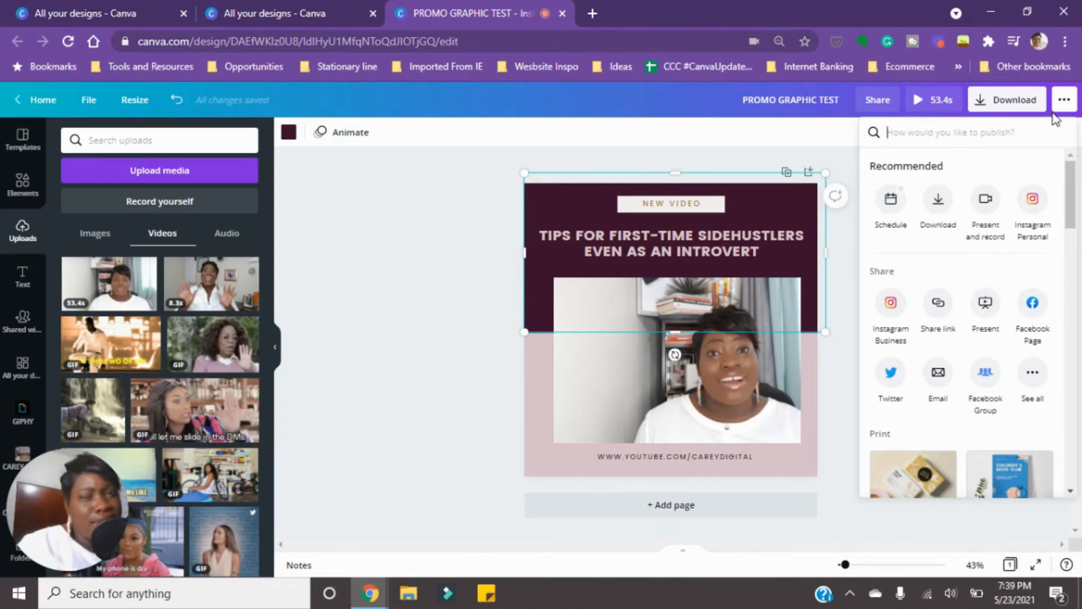
pyautogui.click(883, 305)
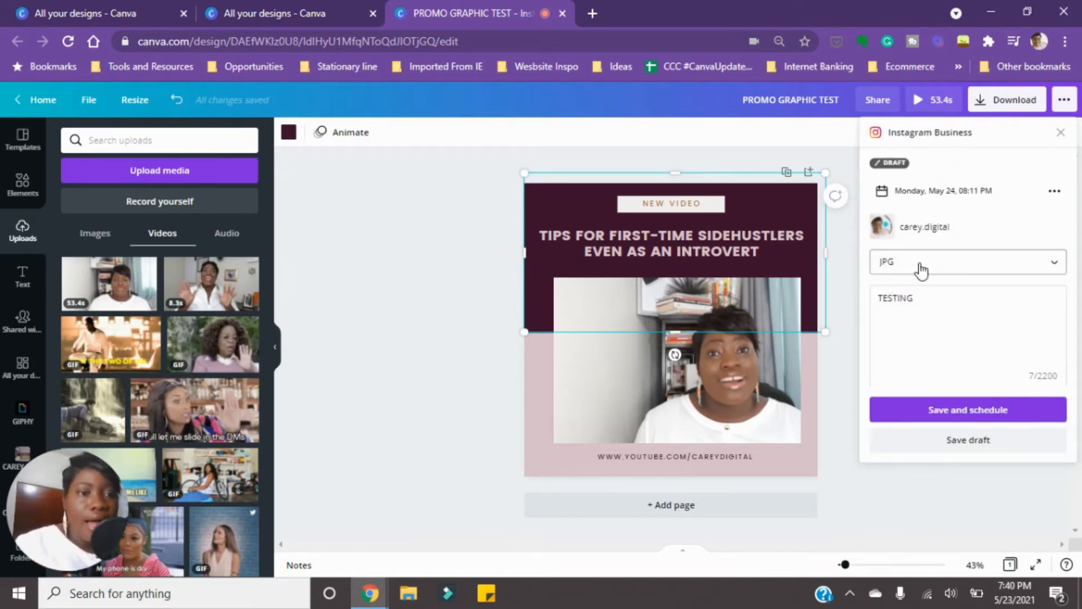
pyautogui.click(921, 267)
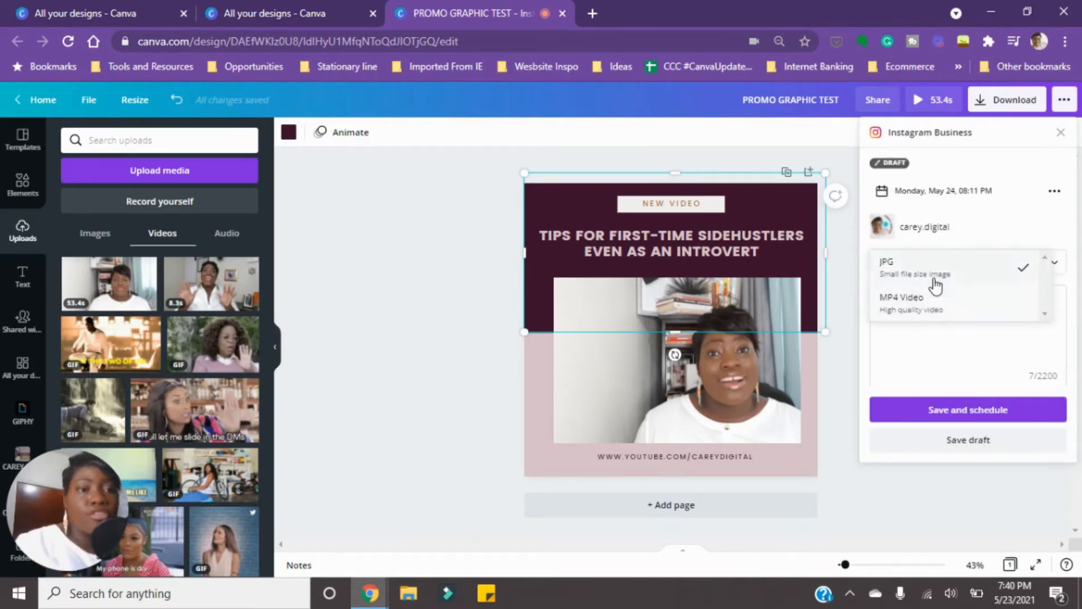
pyautogui.click(933, 334)
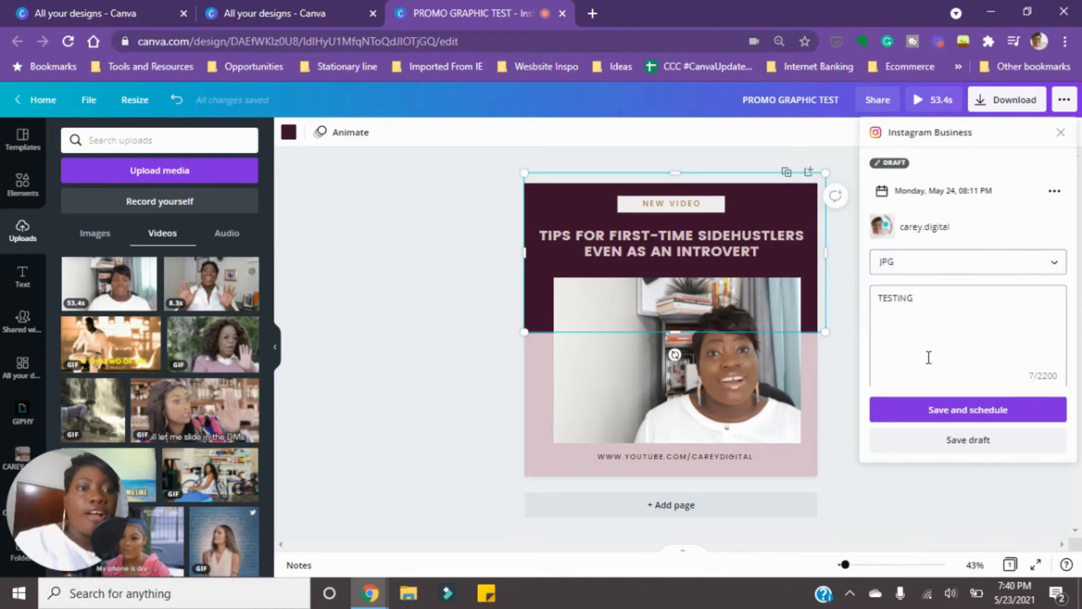
pyautogui.click(928, 354)
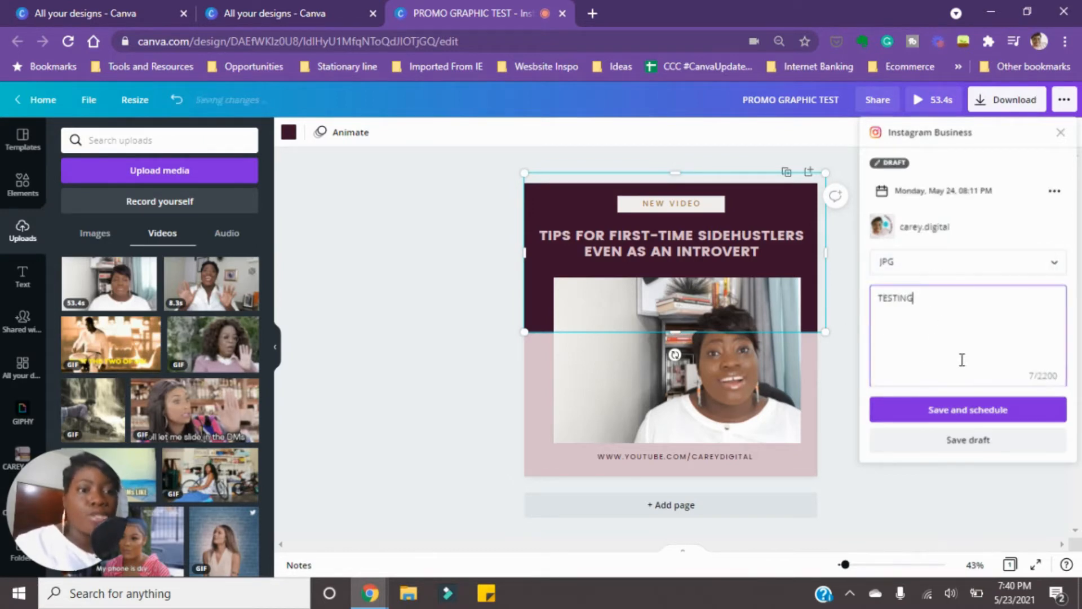
pyautogui.click(962, 417)
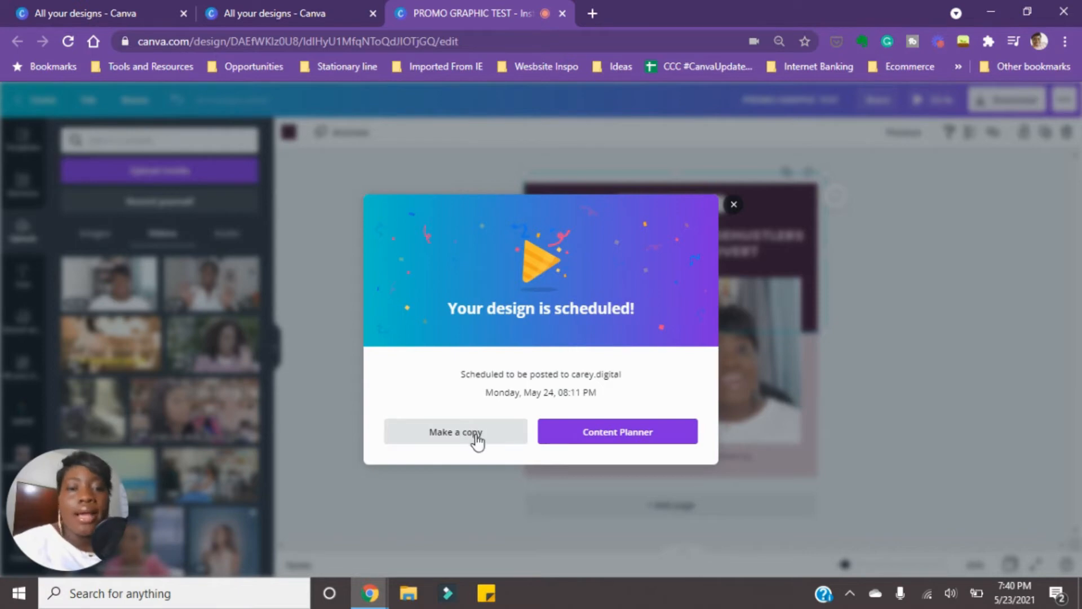
# View the scheduled post in the Content Planner, pausing its video preview, and save the post back as a draft
pyautogui.click(613, 437)
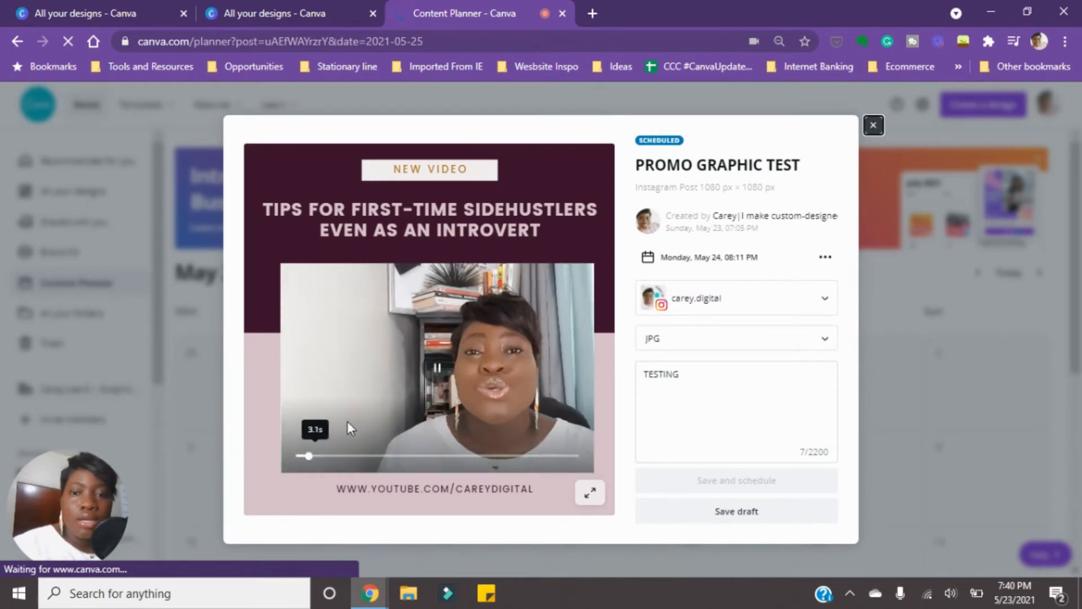
pyautogui.click(443, 369)
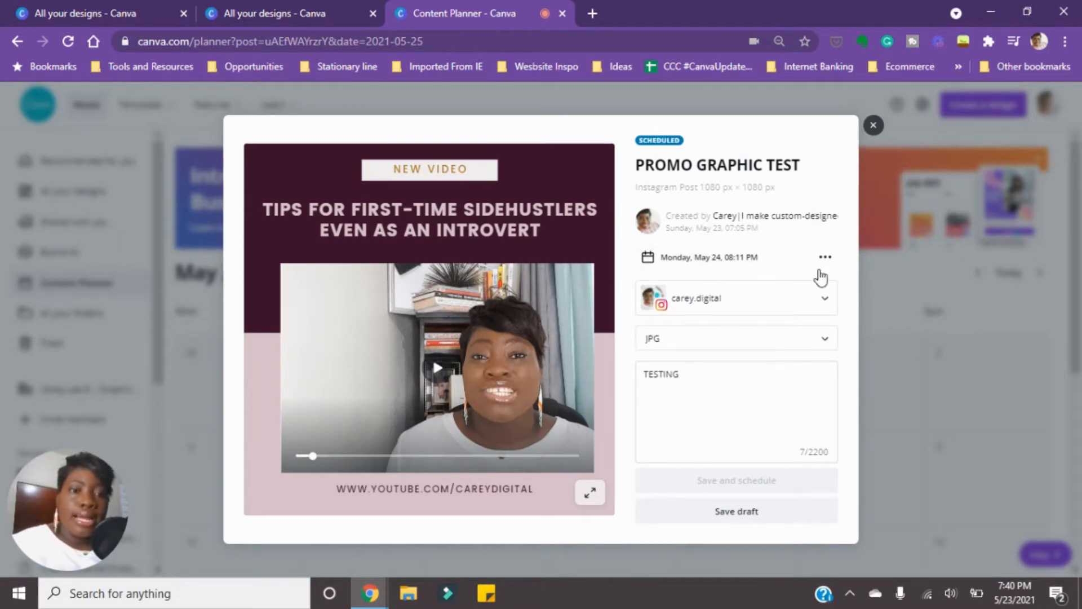
pyautogui.click(708, 378)
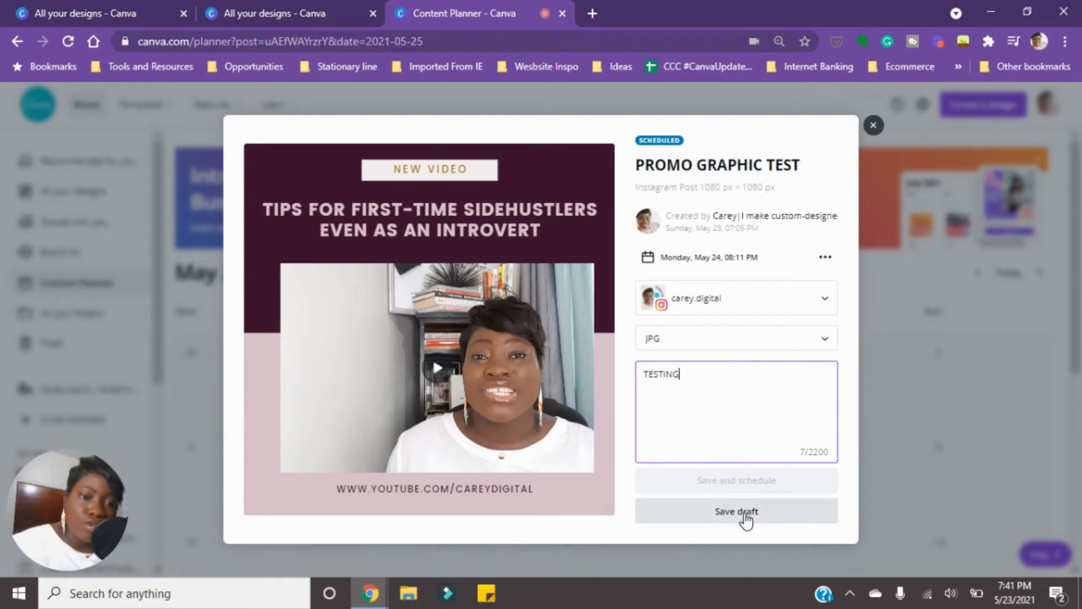
pyautogui.click(743, 514)
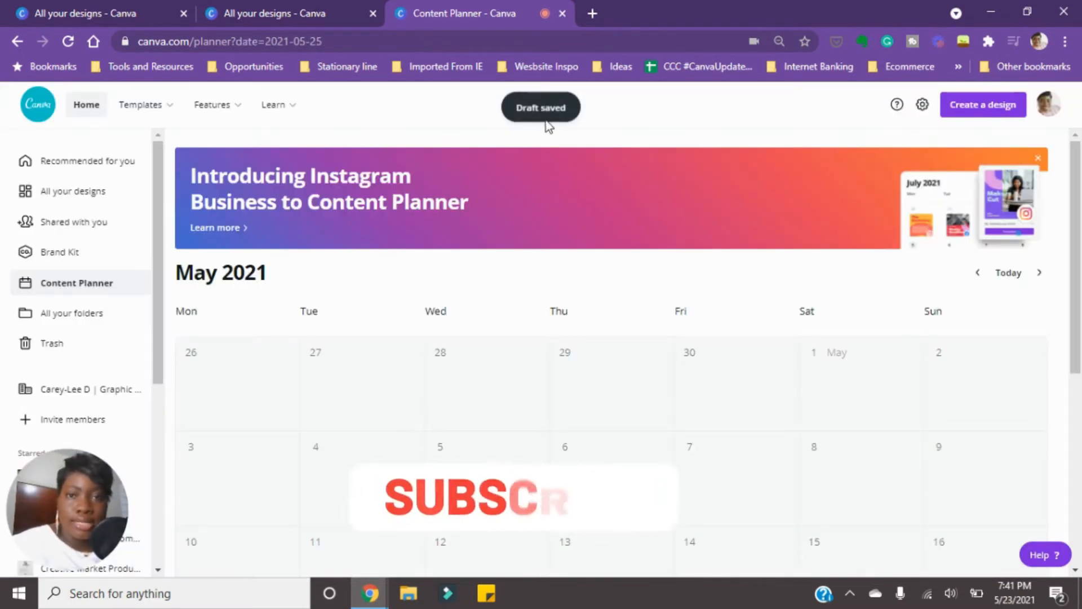
# Open the Instagram draft on May 24 in the planner calendar and save it as scheduled
pyautogui.moveTo(1074, 191); pyautogui.dragTo(1081, 375)
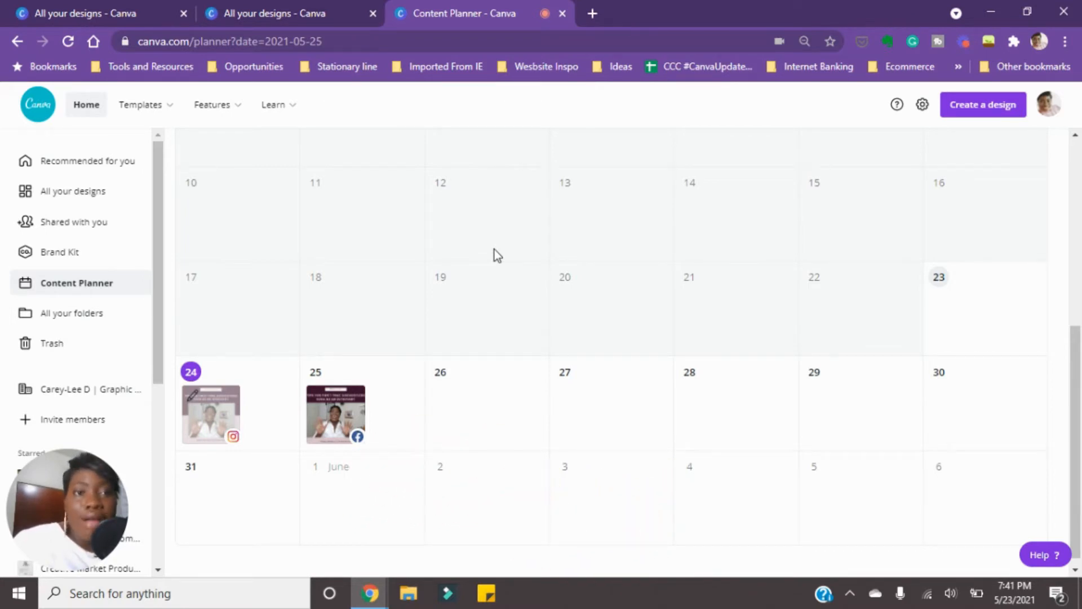
pyautogui.click(214, 417)
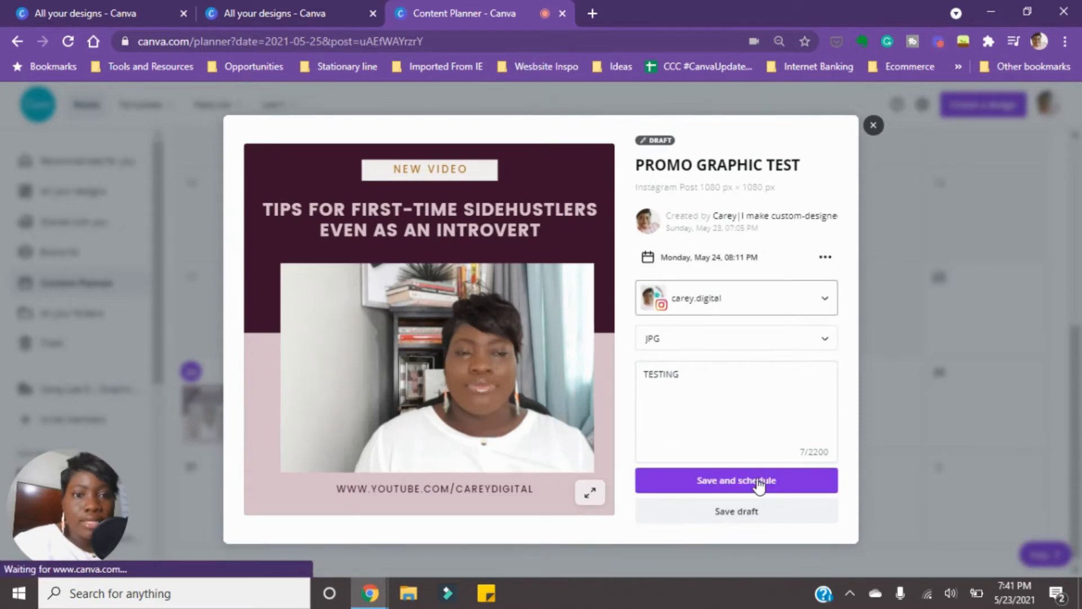
pyautogui.click(759, 483)
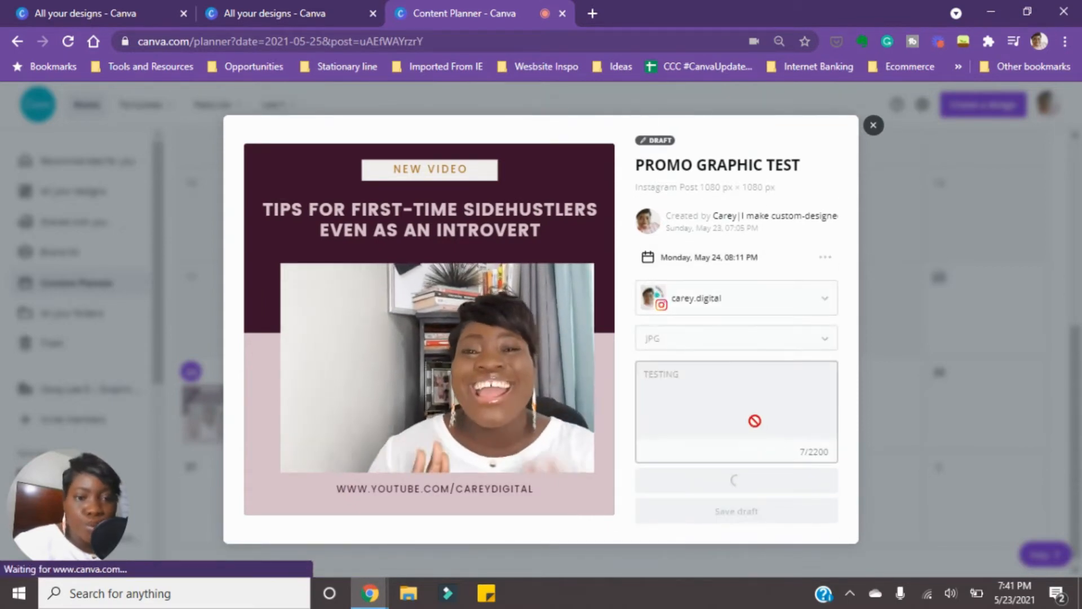
# Look over the planner calendar and the designs and templates offered for May 26
pyautogui.click(433, 371)
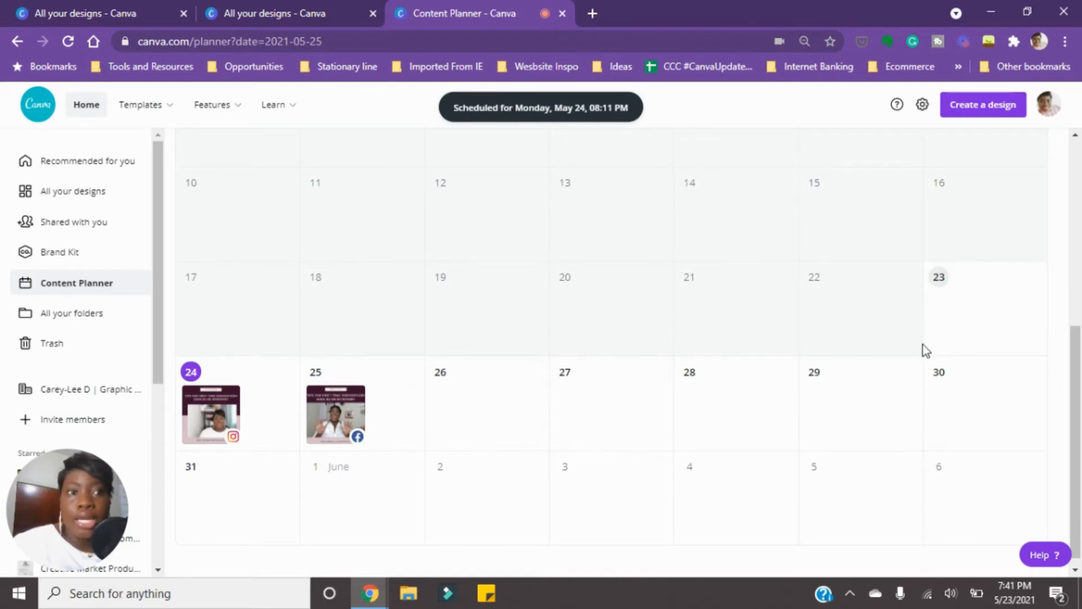
pyautogui.scroll(4, 459, 302)
pyautogui.scroll(-4, 650, 291)
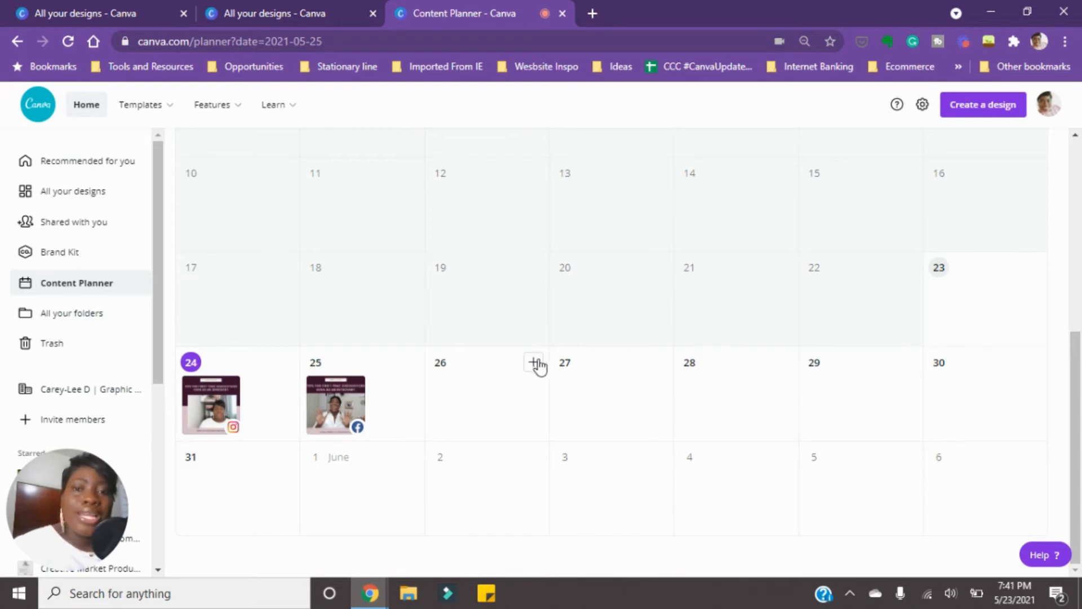
pyautogui.click(533, 363)
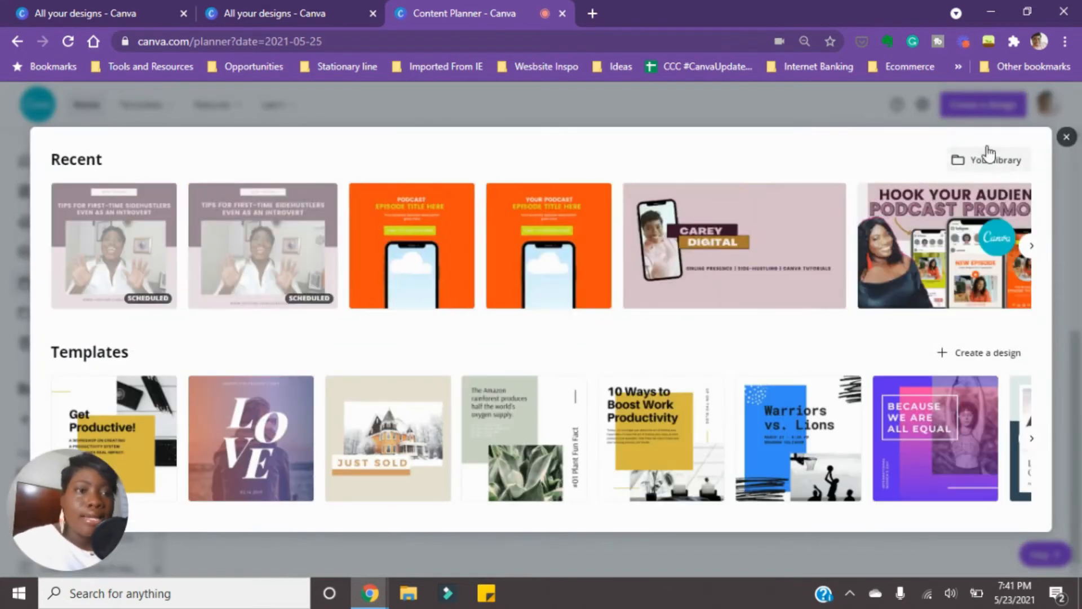
pyautogui.click(1065, 138)
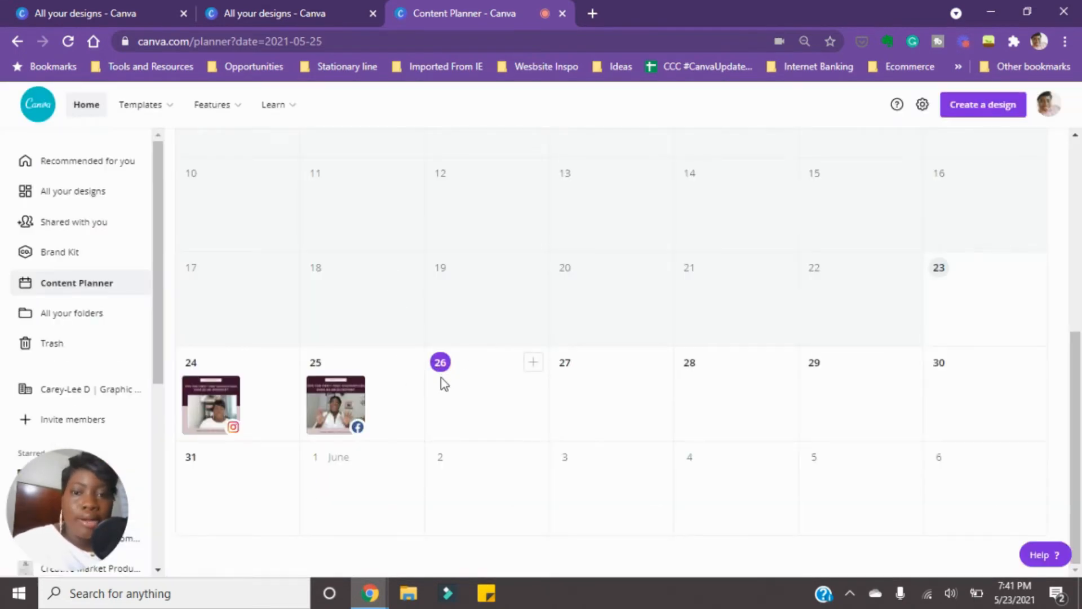
# Create a new Twitter Post design from the planner's May 26 entry
pyautogui.click(533, 362)
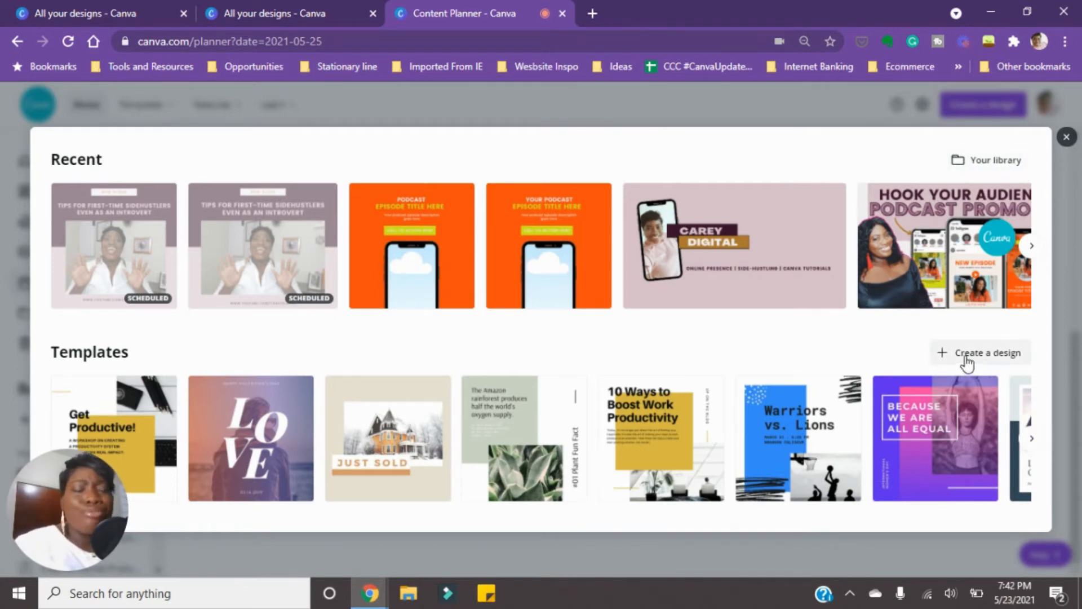
pyautogui.click(1012, 362)
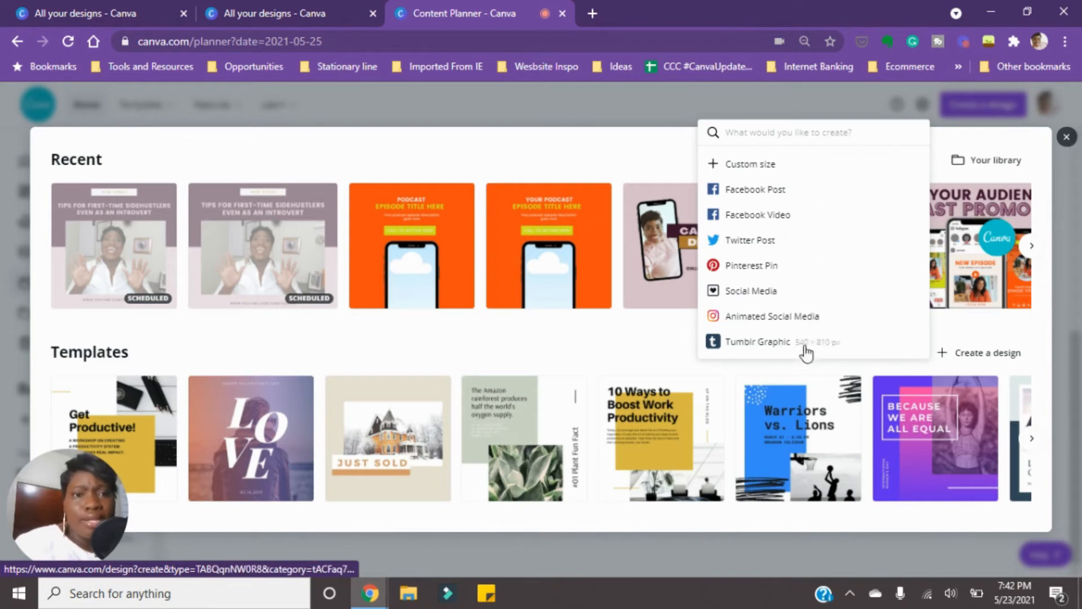
pyautogui.click(759, 245)
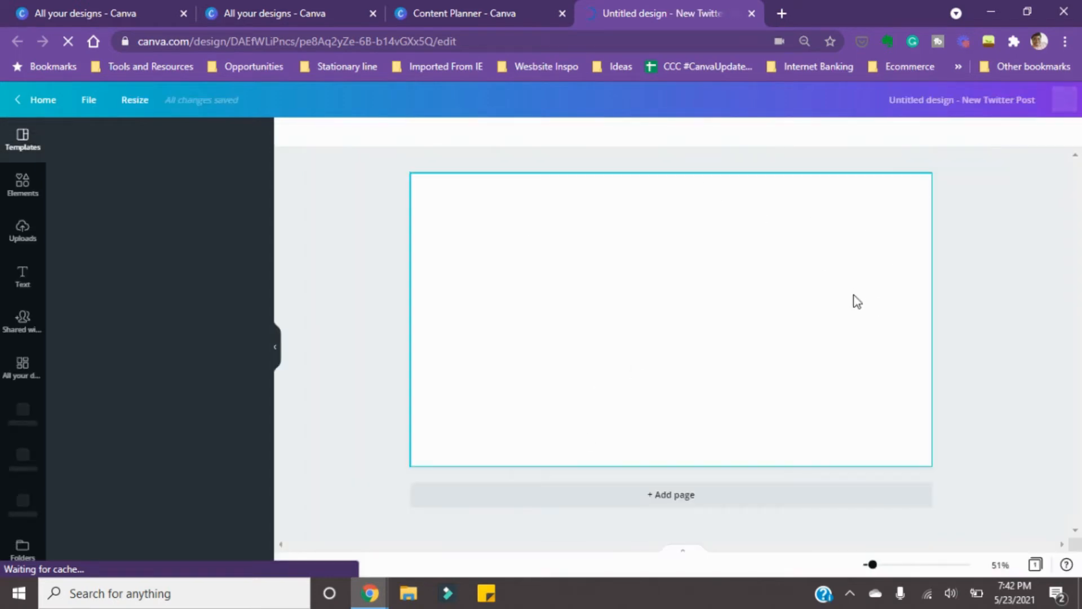
# Return to the Content Planner and choose the INSTA PROFILE design from the recent designs for May 26
pyautogui.click(498, 14)
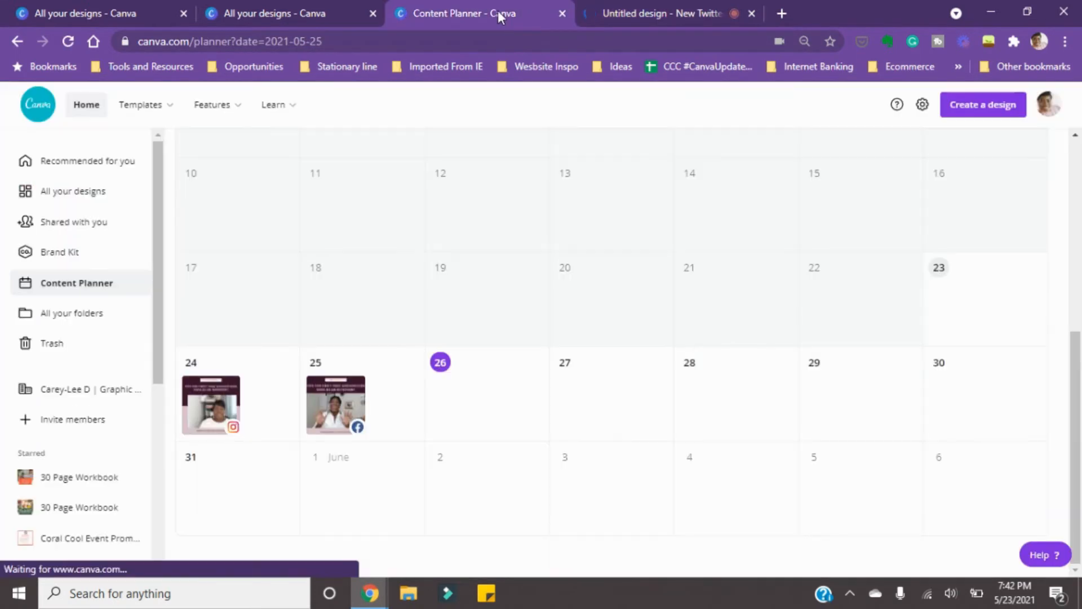
pyautogui.moveTo(532, 367)
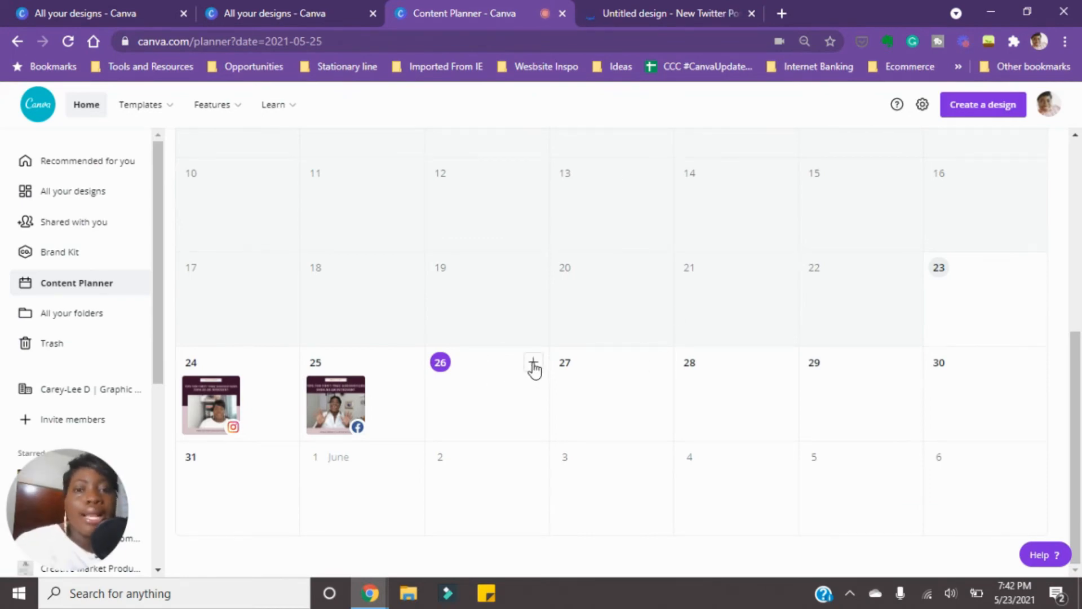
pyautogui.click(533, 366)
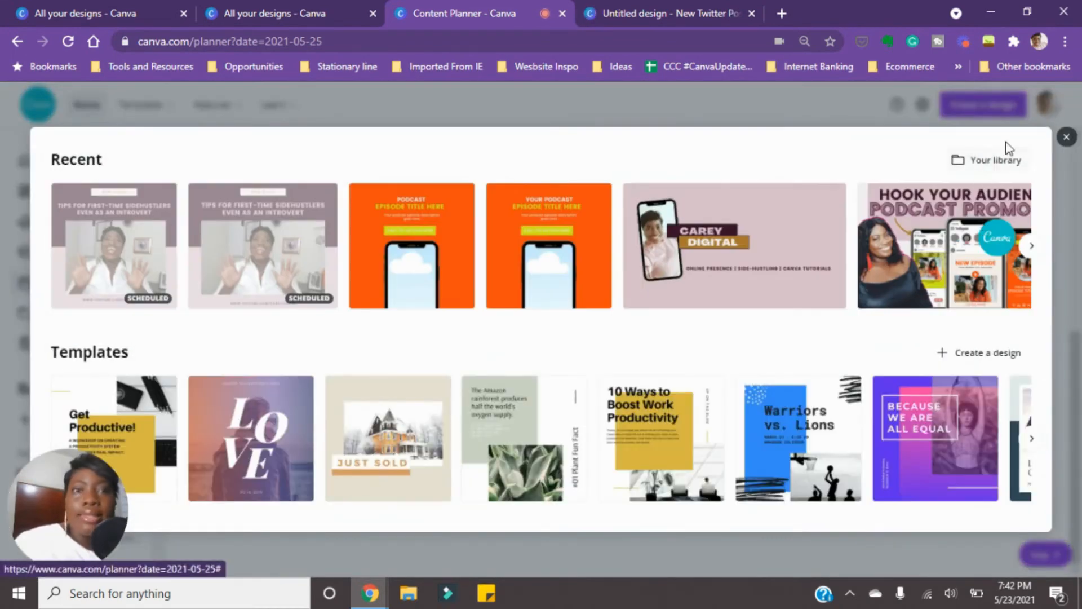
pyautogui.click(1032, 248)
pyautogui.click(1032, 248)
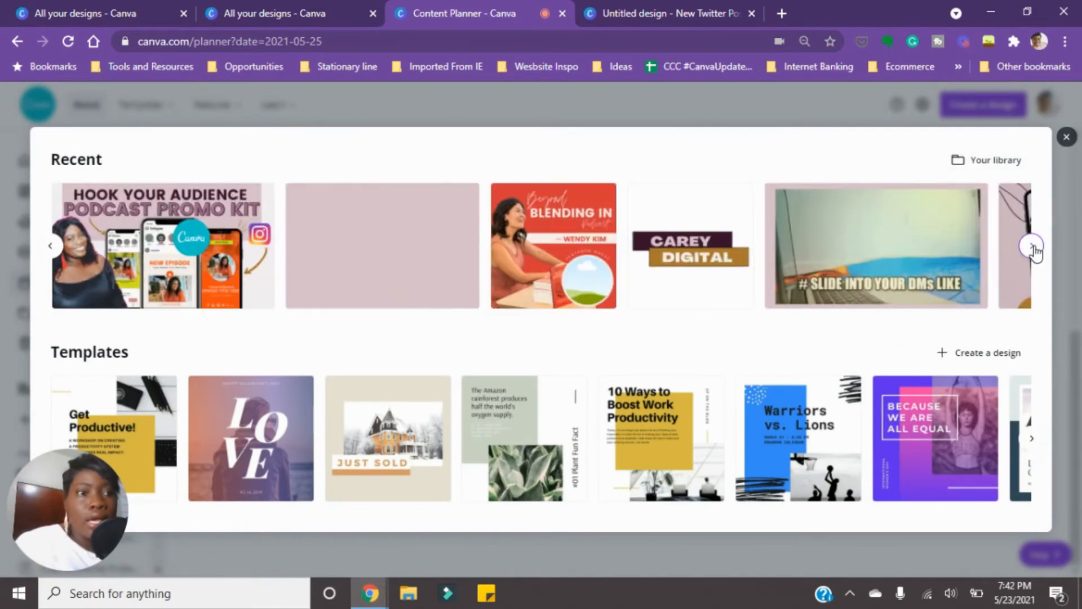
pyautogui.click(1033, 248)
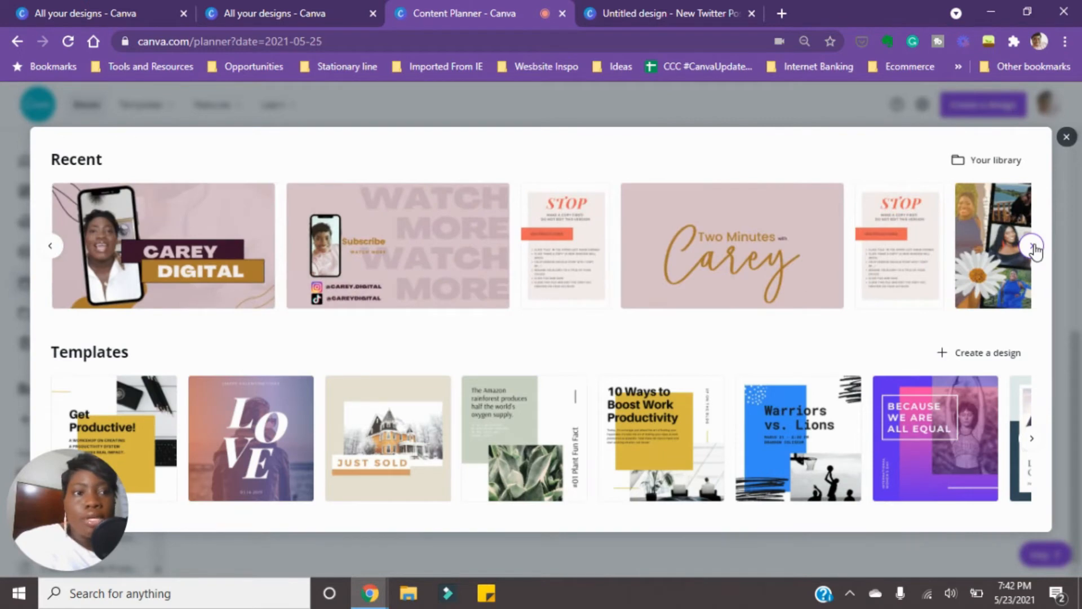
pyautogui.click(1032, 248)
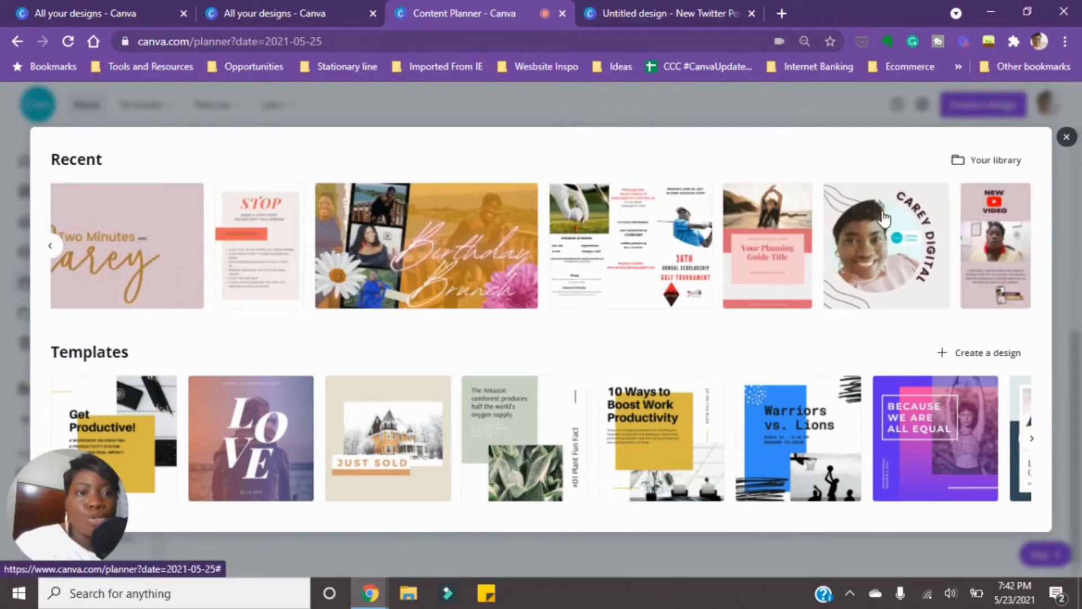
pyautogui.click(884, 217)
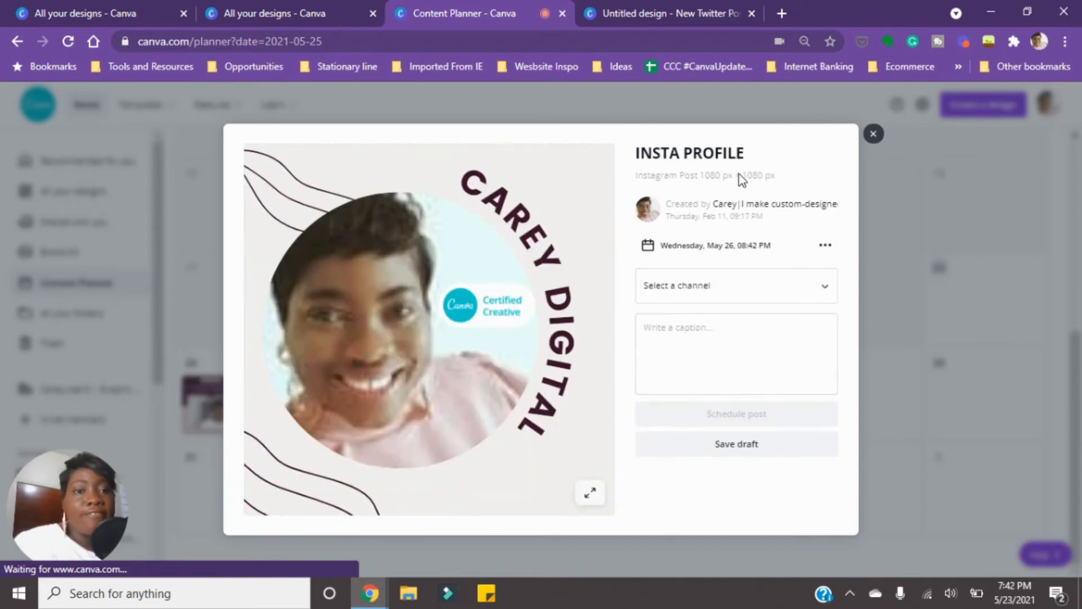
# Choose the Carey Digital Facebook page as the post's channel, check the caption field, and close the post without saving
pyautogui.click(788, 287)
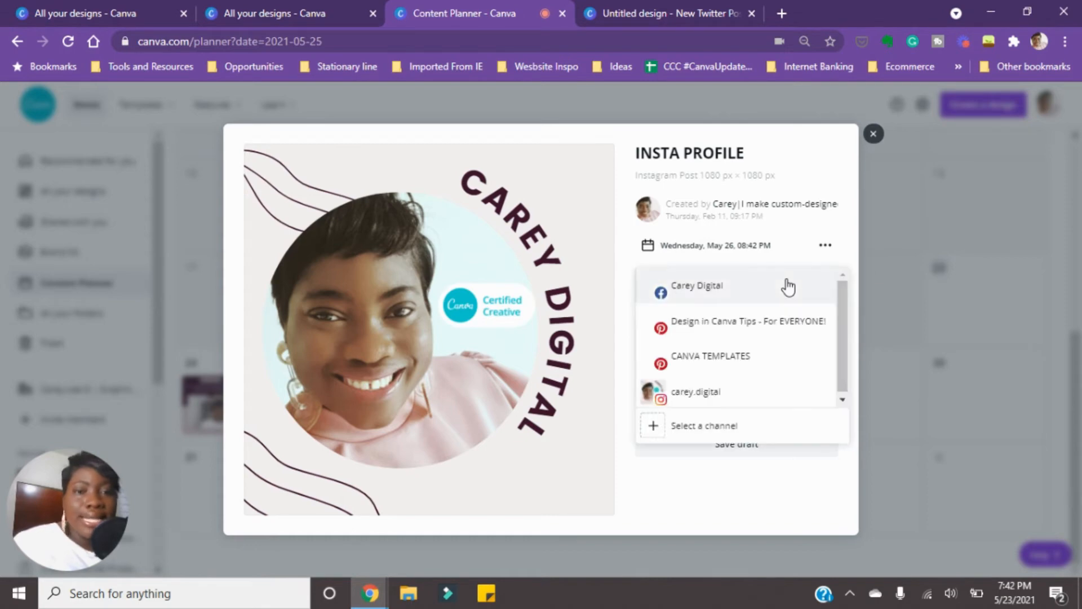
pyautogui.click(728, 292)
pyautogui.click(682, 334)
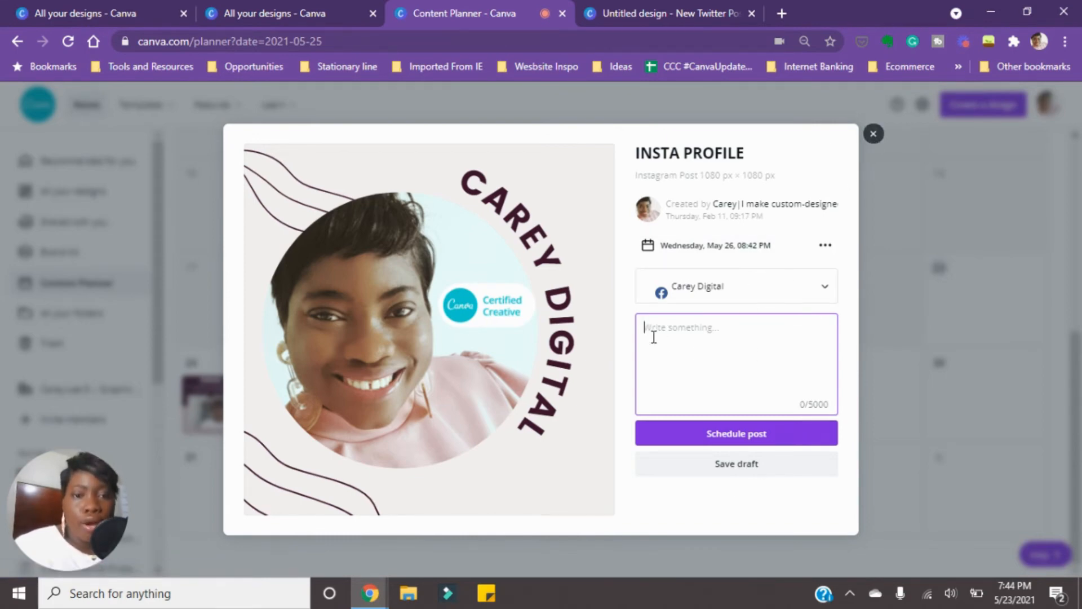
pyautogui.click(872, 133)
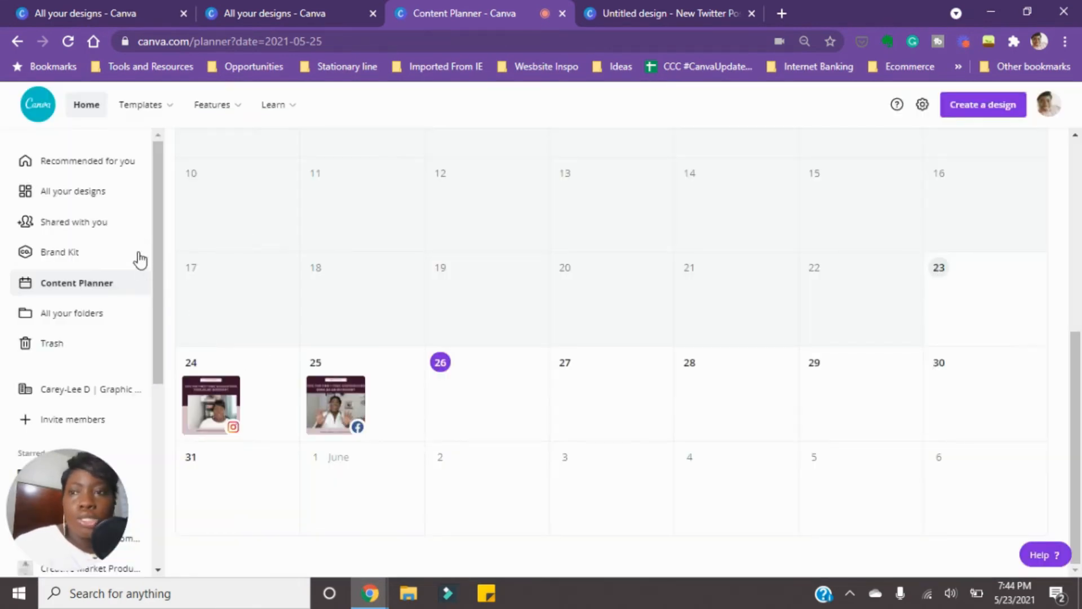
# Open PROMO GRAPHIC TEST from all designs, close the untitled Twitter design, and make a copy of the scheduled design
pyautogui.click(79, 195)
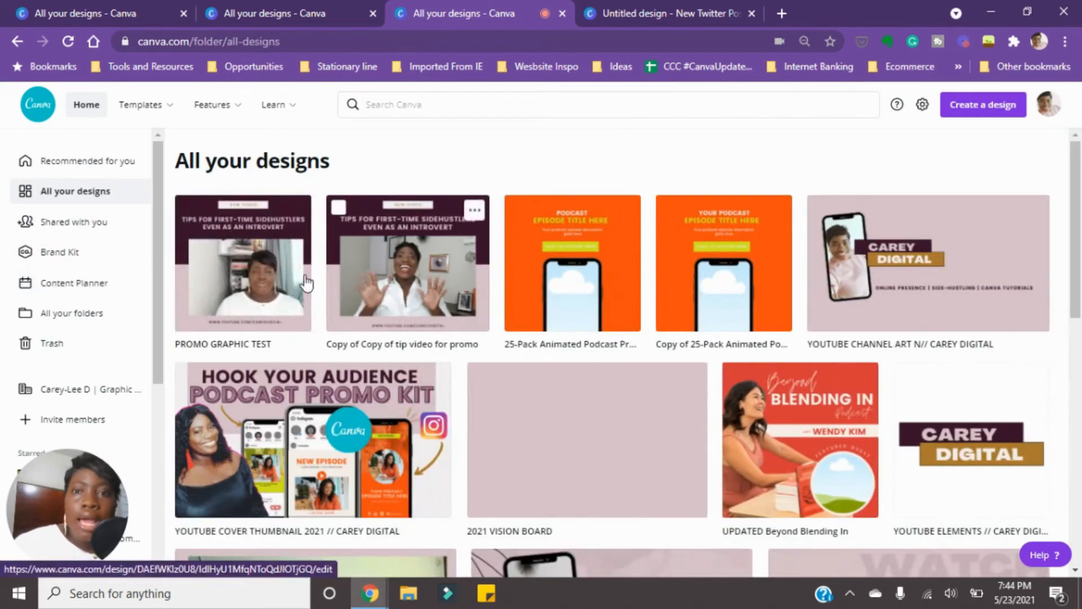
pyautogui.click(265, 266)
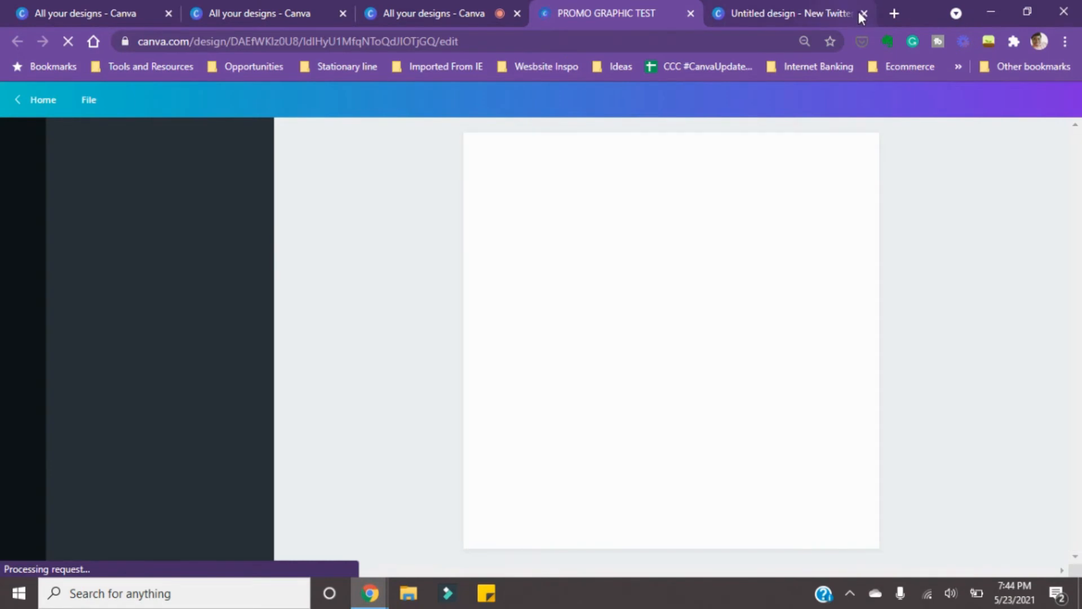
pyautogui.click(864, 13)
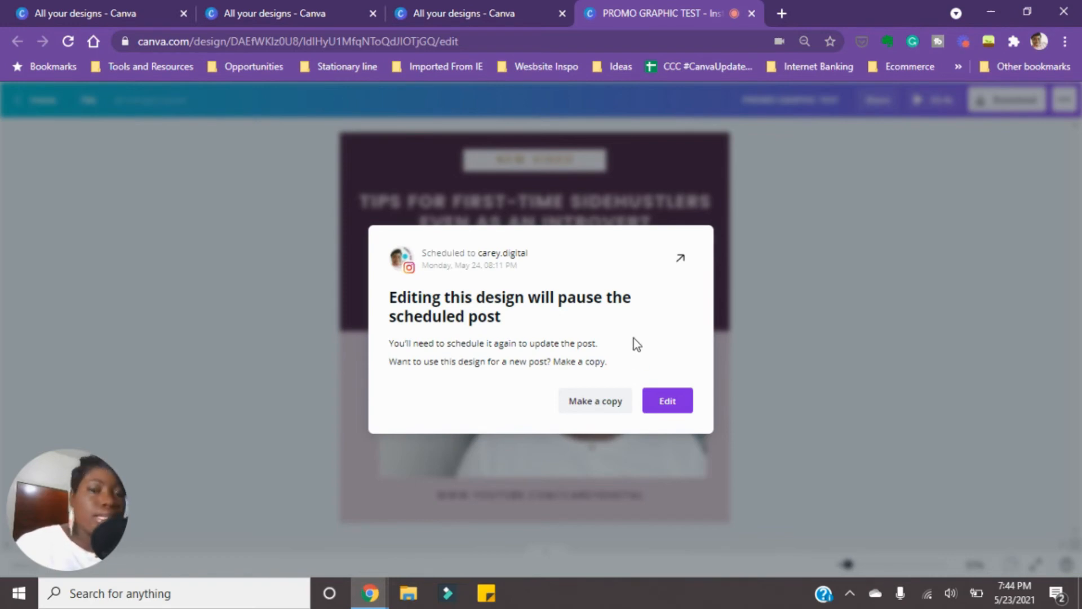
pyautogui.click(584, 401)
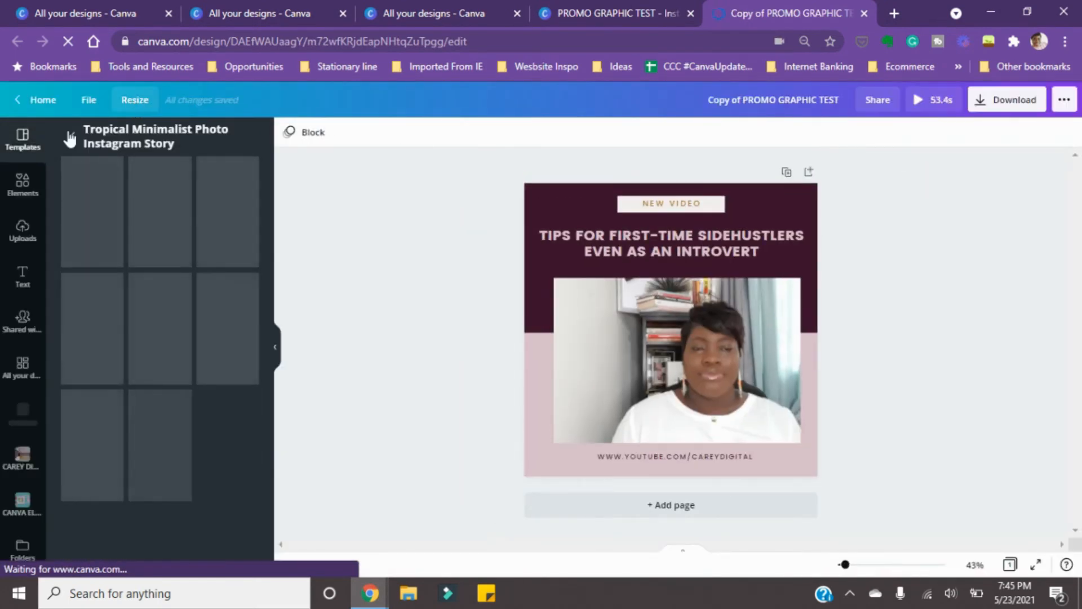
# Create a resized copy of the promo graphic in the Facebook Post format
pyautogui.click(140, 101)
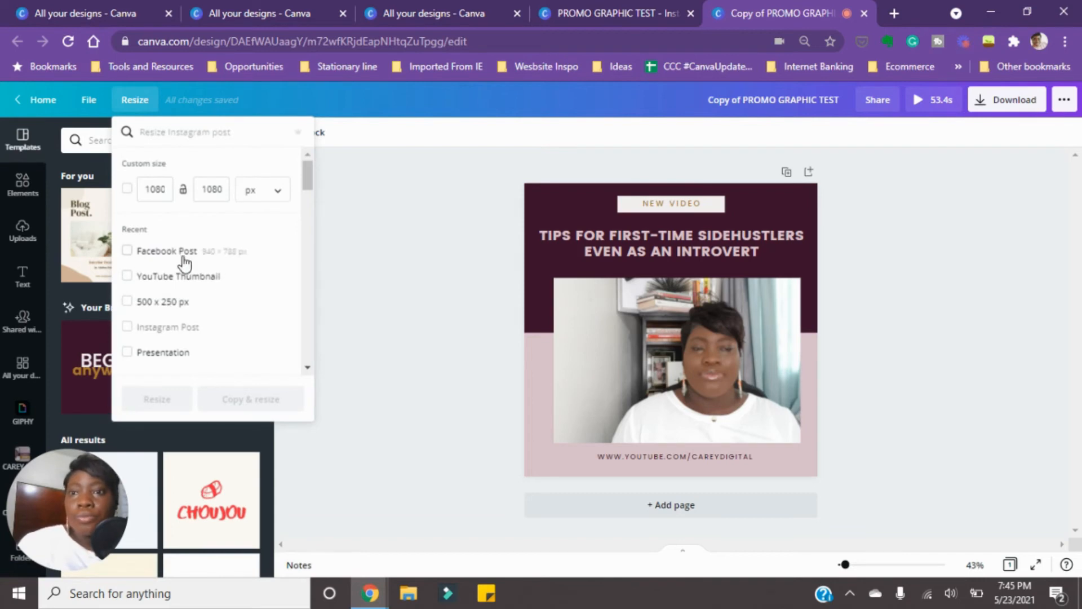
pyautogui.click(182, 261)
pyautogui.click(264, 400)
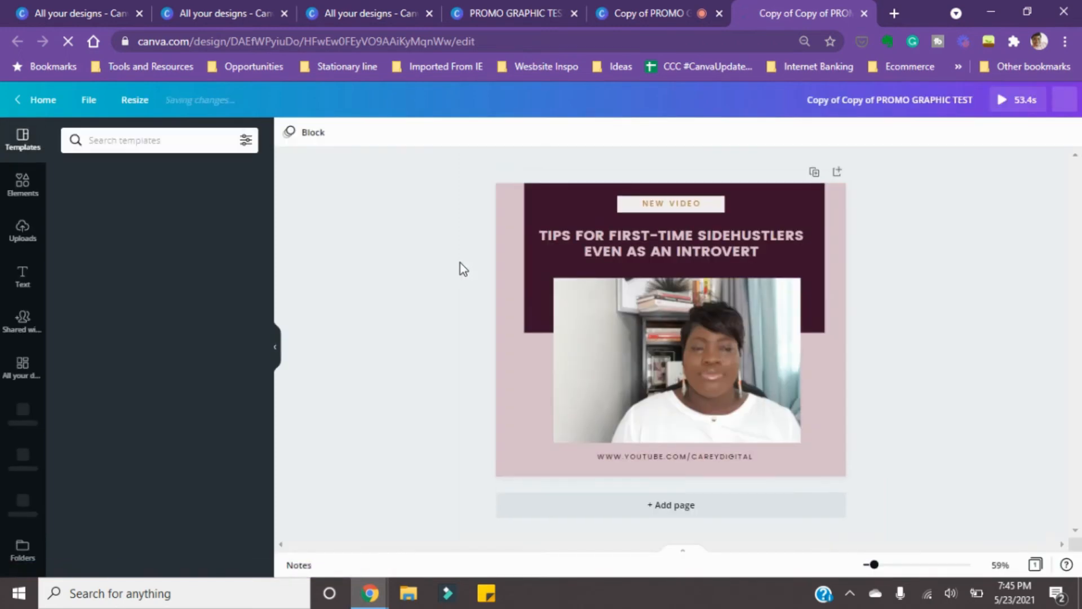
# Widen the dark rectangle behind the title on both sides so it spans the full page width
pyautogui.click(531, 234)
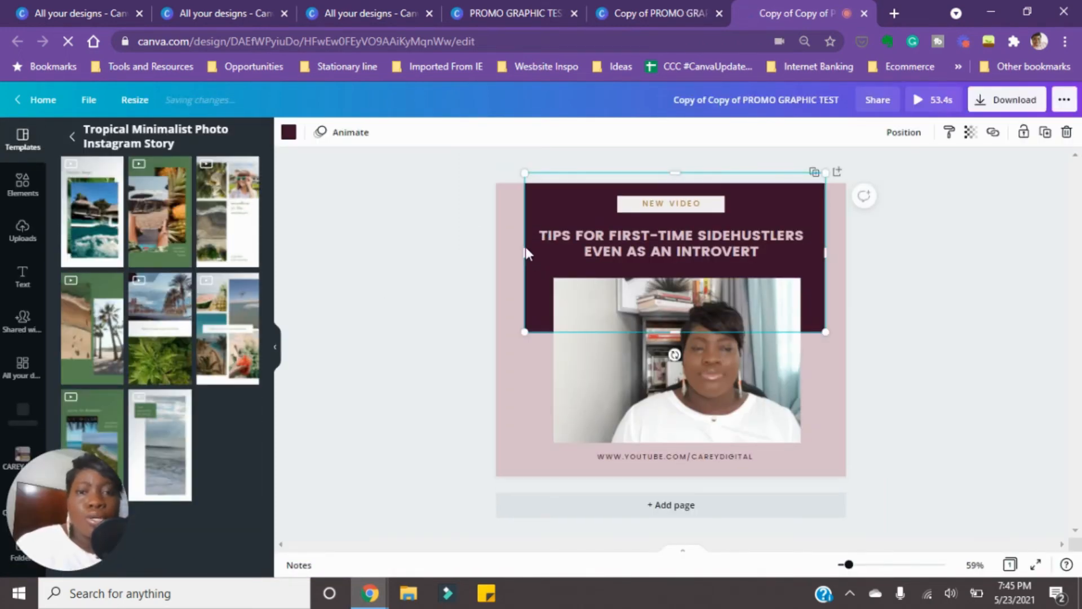
pyautogui.moveTo(526, 252); pyautogui.dragTo(489, 230)
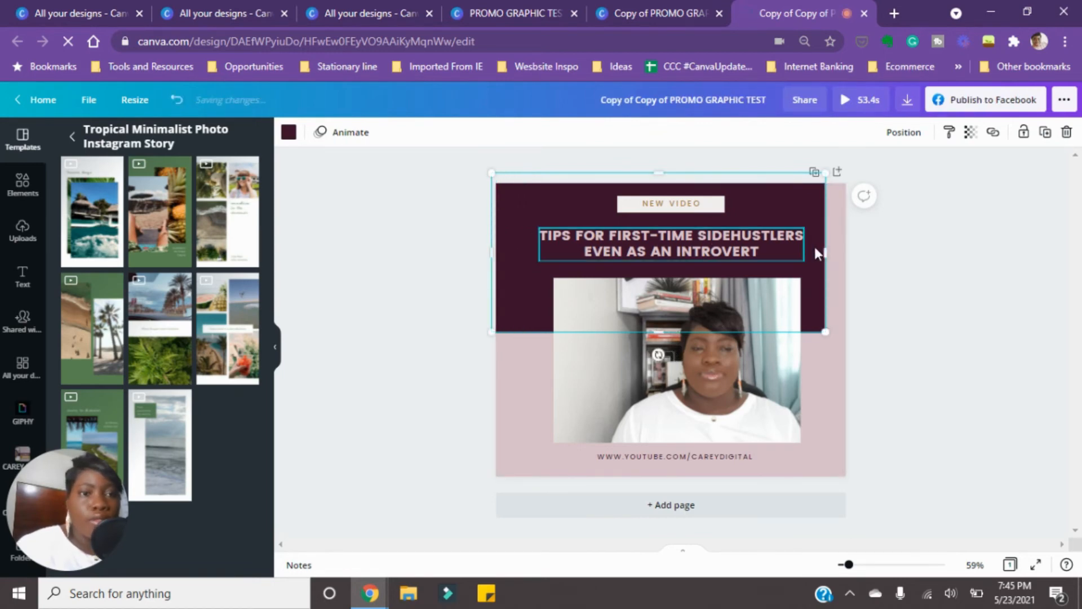
pyautogui.moveTo(825, 249); pyautogui.dragTo(854, 246)
pyautogui.click(728, 235)
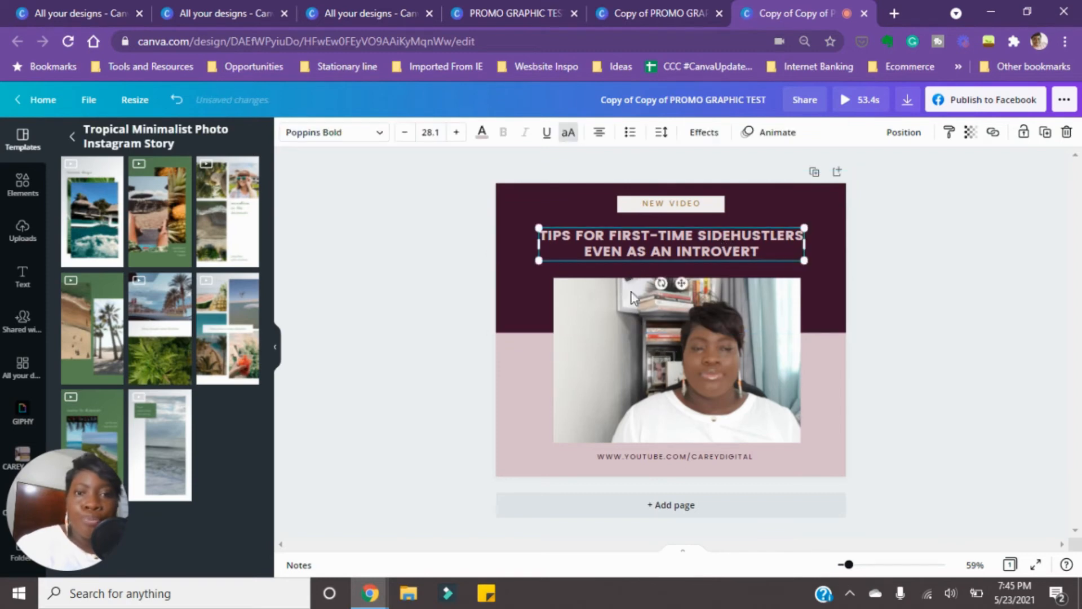
# Widen the video on both sides and shift the website address below it slightly left
pyautogui.click(574, 382)
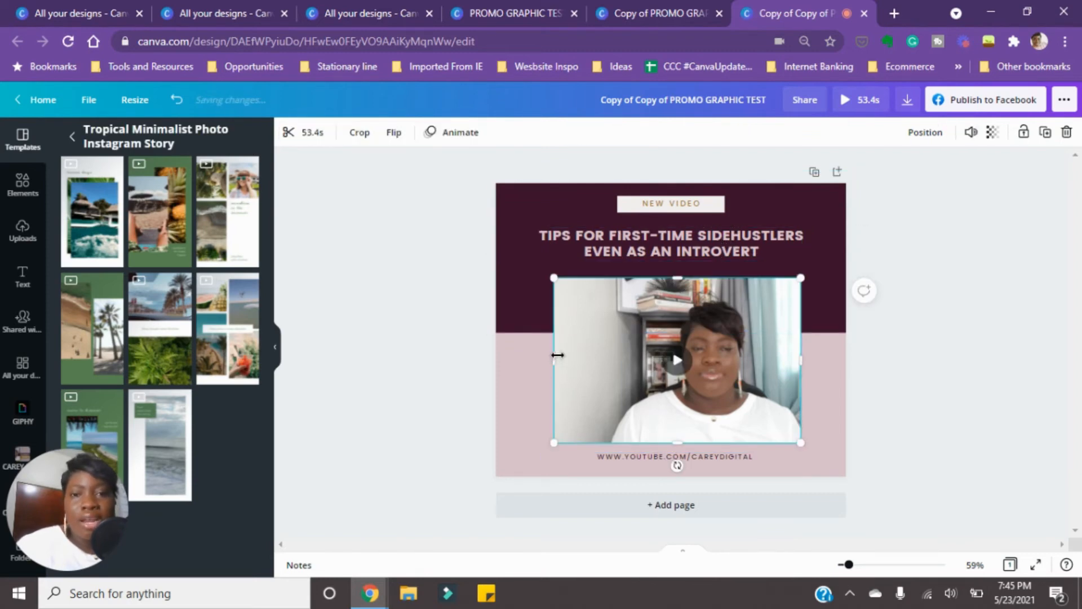
pyautogui.moveTo(543, 347); pyautogui.dragTo(526, 347)
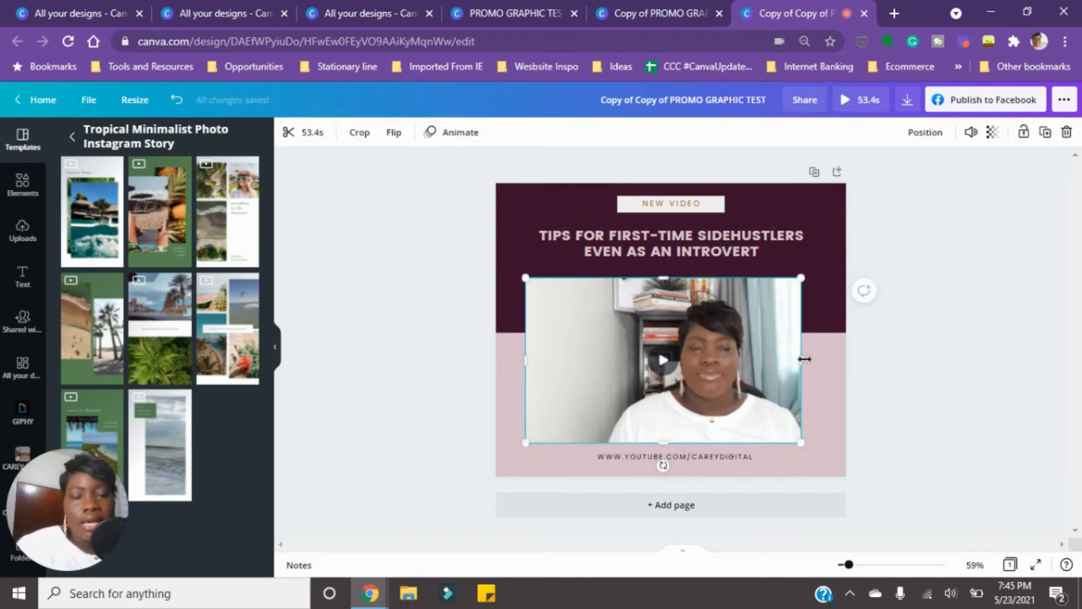
pyautogui.moveTo(801, 357); pyautogui.dragTo(822, 354)
pyautogui.click(711, 456)
pyautogui.moveTo(708, 454); pyautogui.dragTo(703, 452)
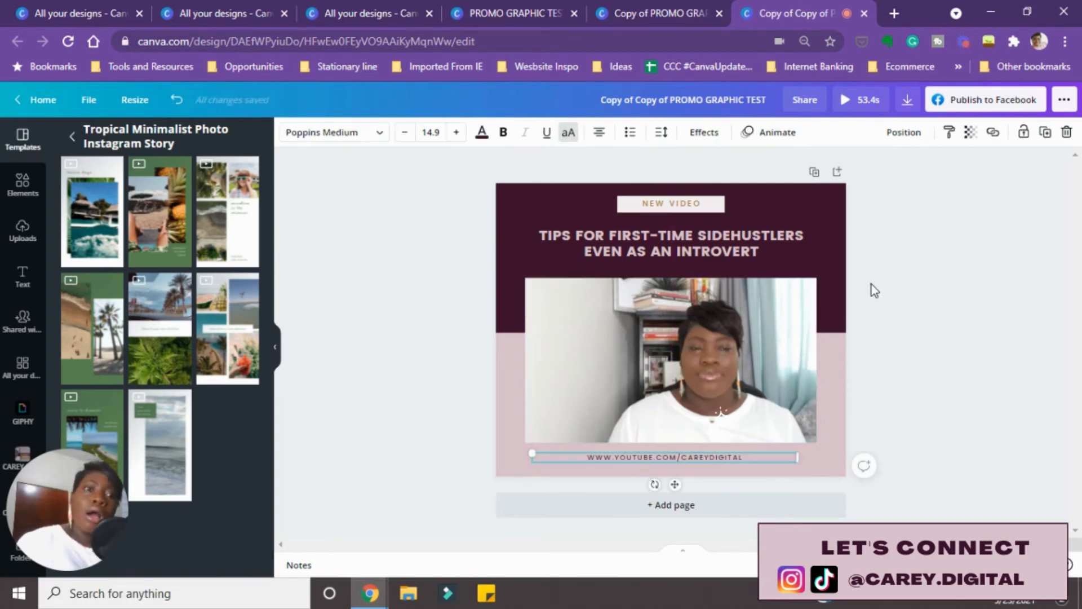
pyautogui.click(860, 293)
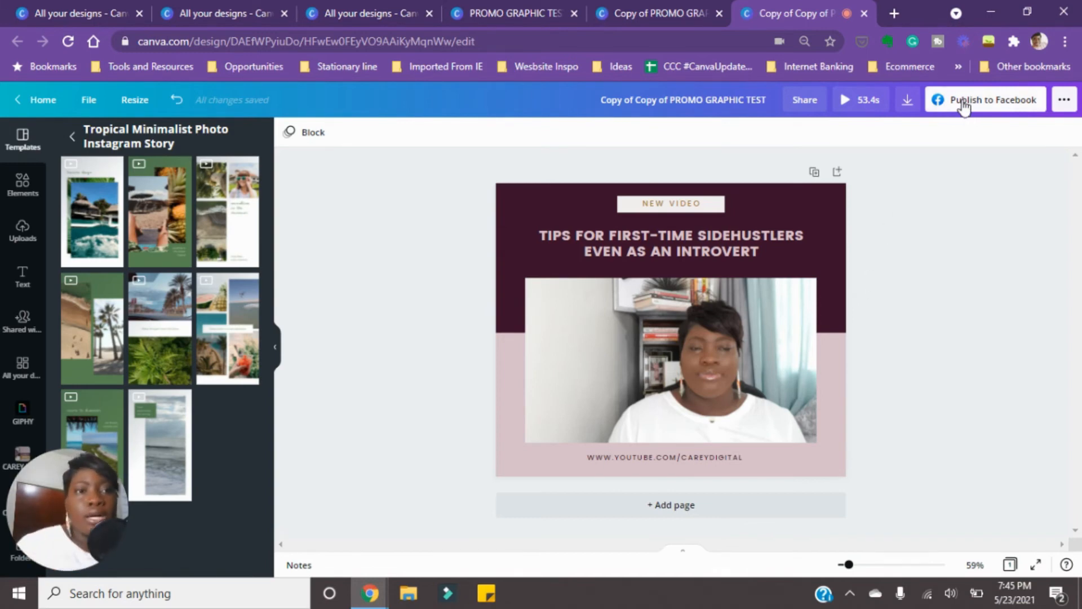
# Start publishing the resized design to the Carey Digital Facebook page as MP4 Video
pyautogui.click(981, 104)
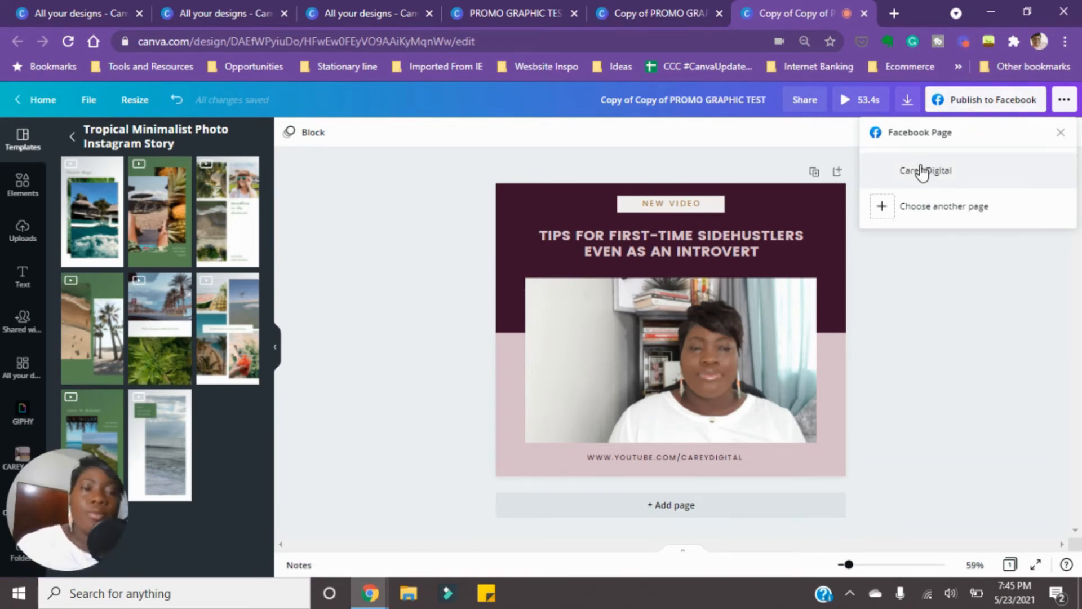
pyautogui.click(922, 172)
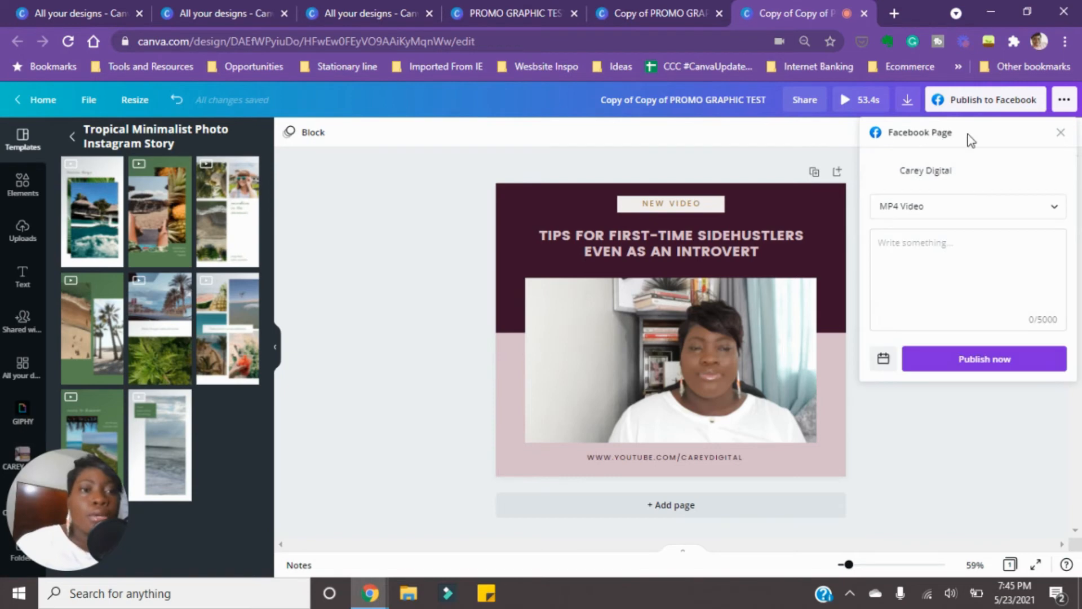
pyautogui.click(947, 209)
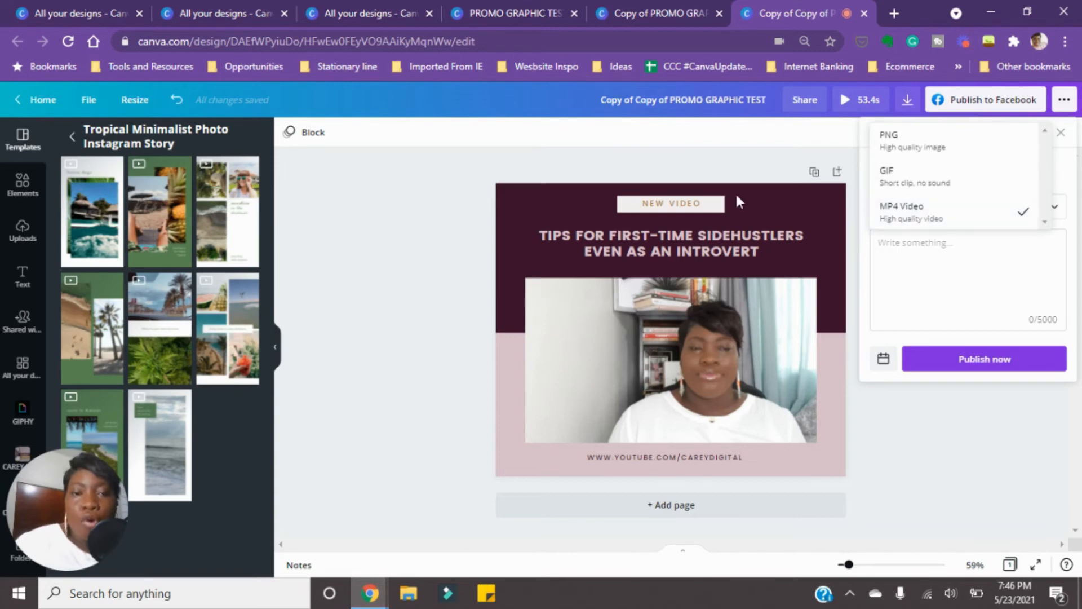
pyautogui.click(917, 222)
# Enter TESTING as the caption of the Facebook post
pyautogui.click(939, 248)
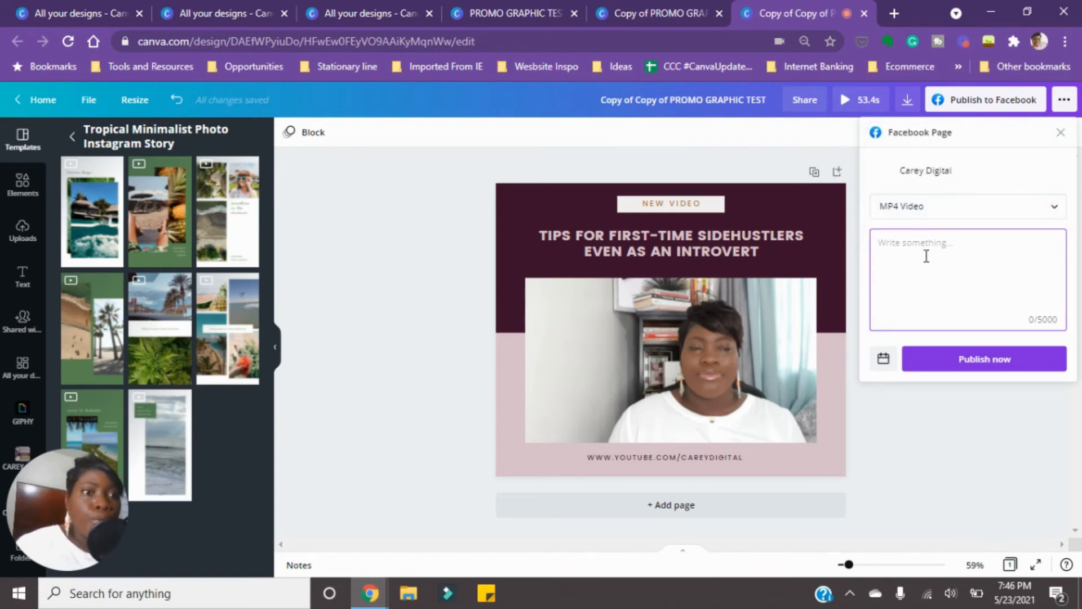
pyautogui.write('TE')
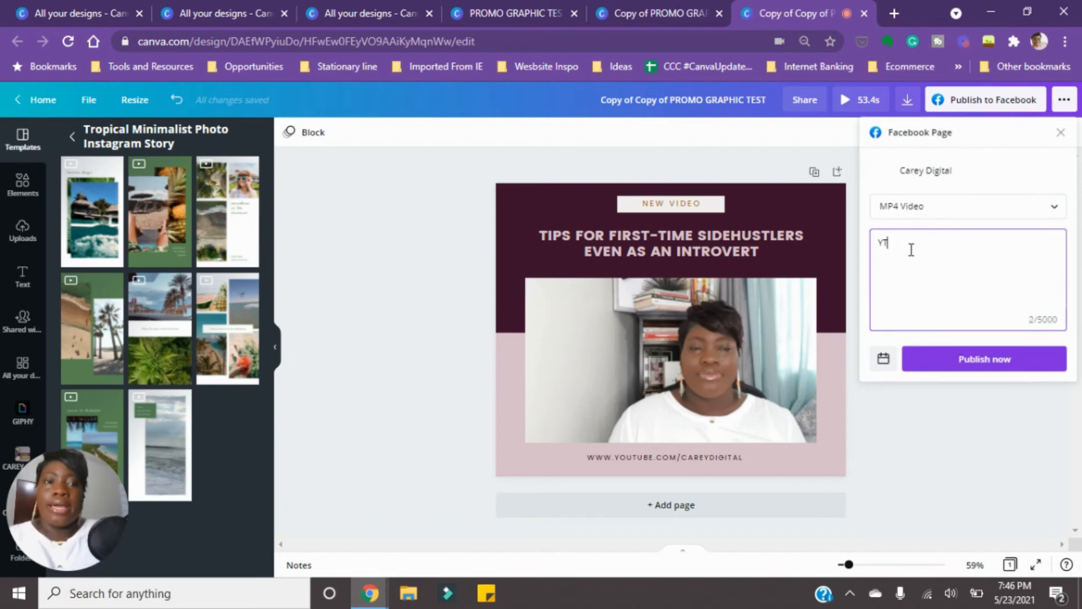
pyautogui.write('STING')
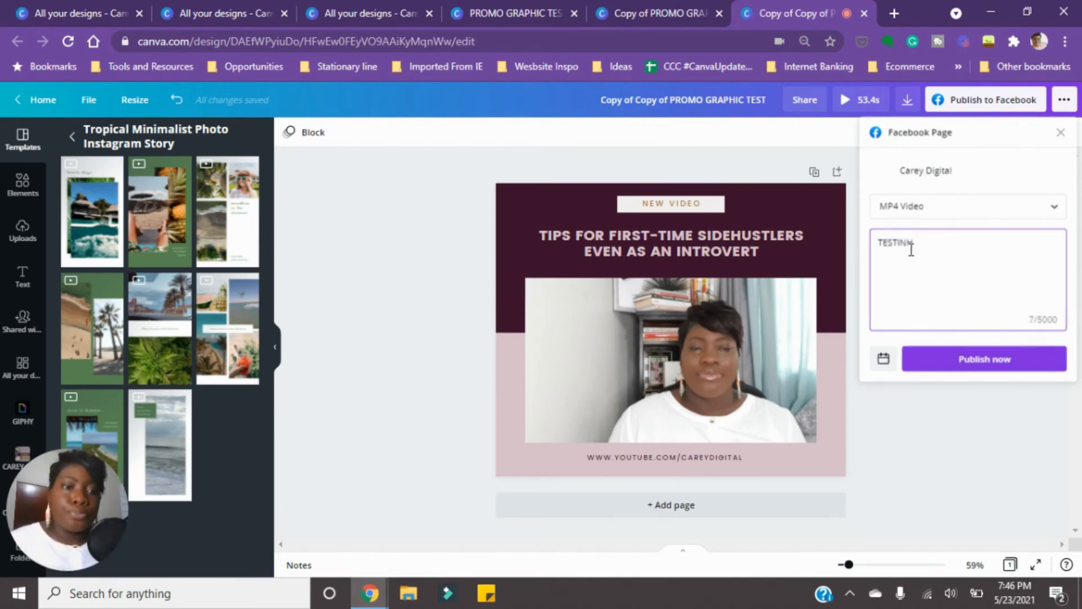
pyautogui.press('BackSpace')
pyautogui.write('G')
pyautogui.press('BackSpace')
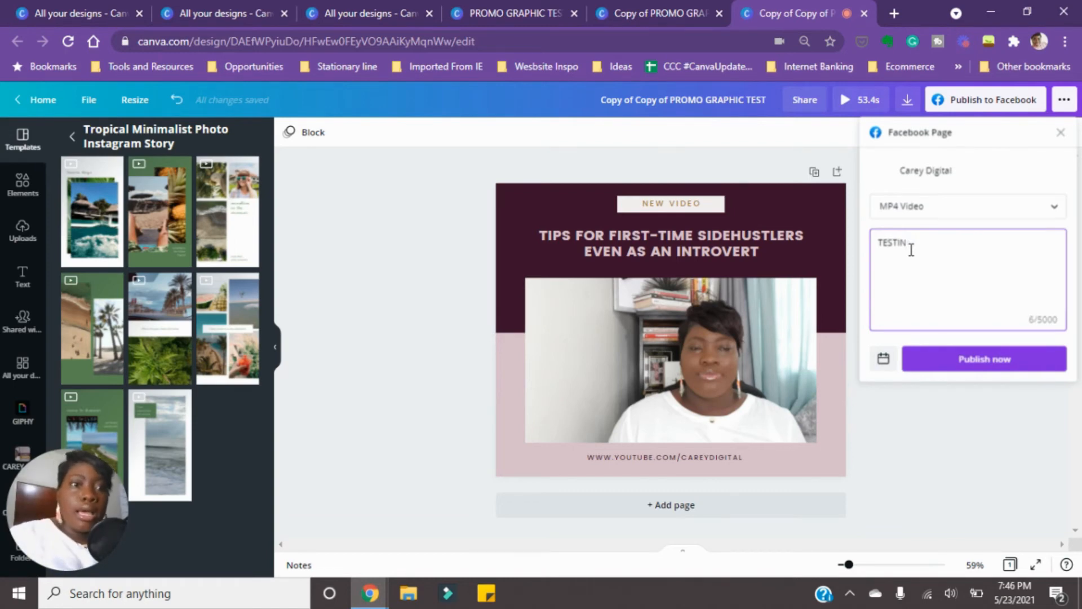
pyautogui.write('G')
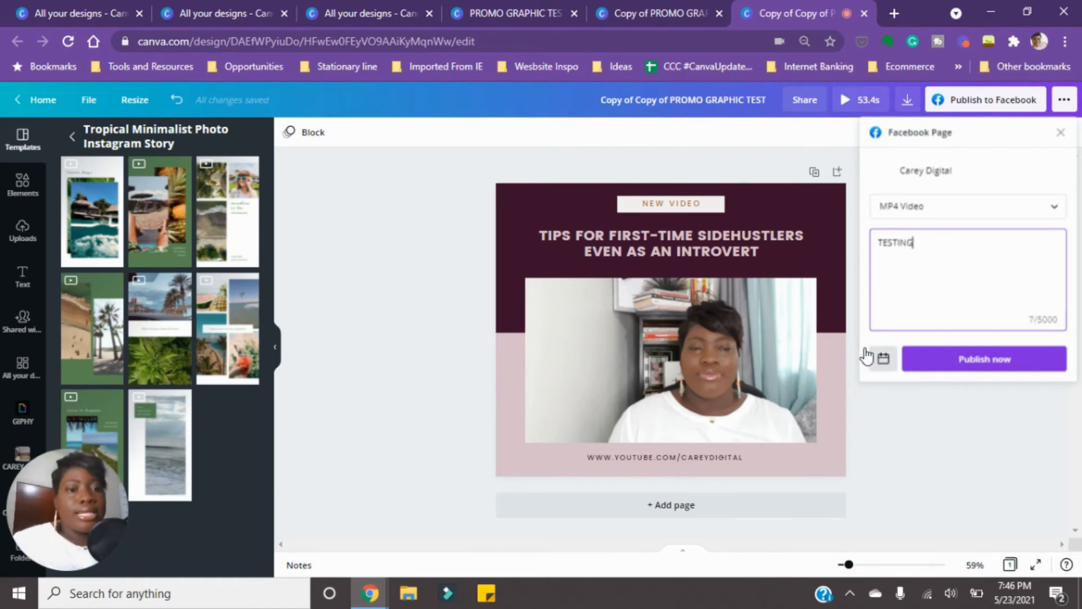
# Schedule the Facebook post for Sunday, May 23, 08:46 PM
pyautogui.click(883, 358)
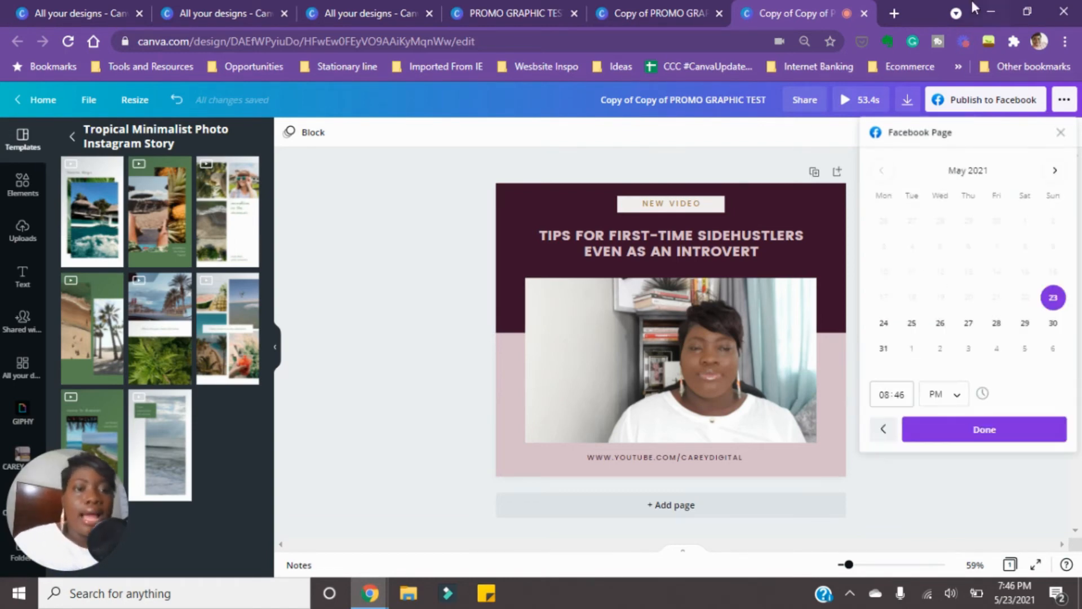
pyautogui.click(981, 430)
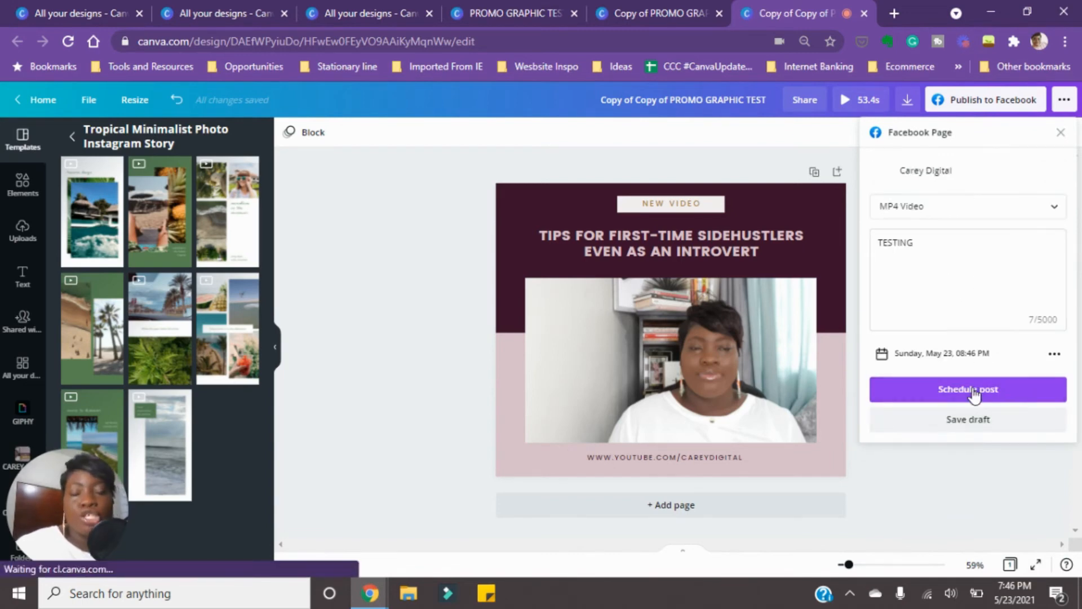
pyautogui.click(974, 395)
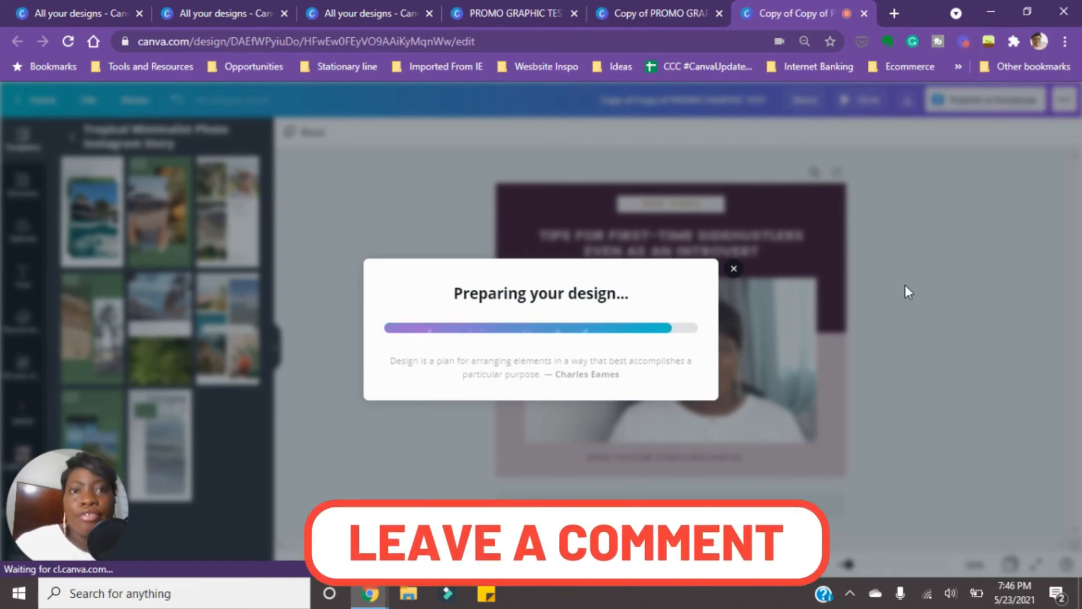
# Close the open PROMO GRAPHIC TEST design
pyautogui.click(641, 8)
pyautogui.click(515, 8)
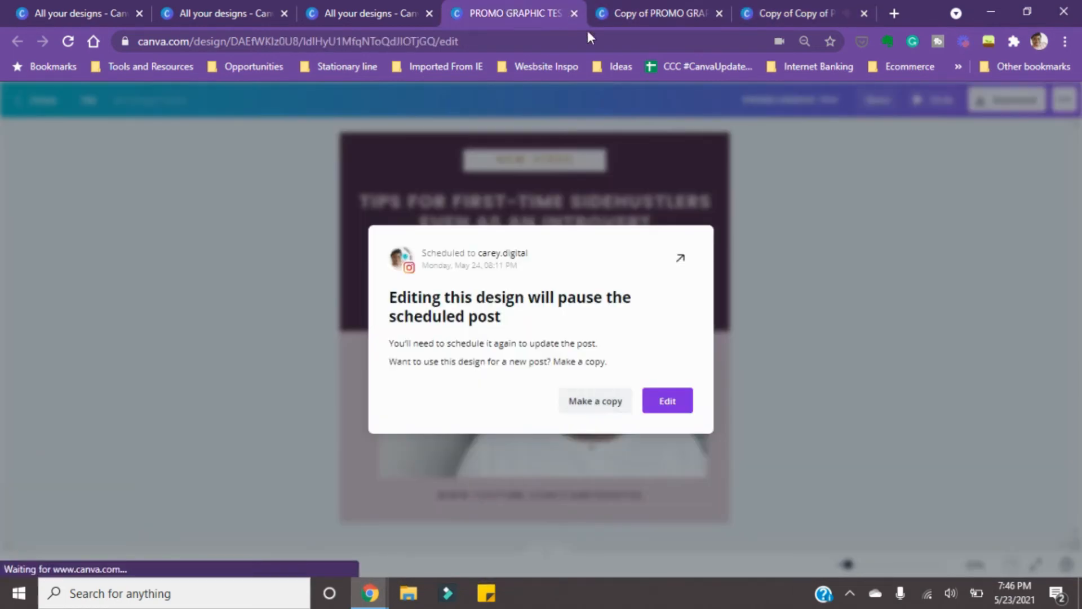
pyautogui.click(575, 14)
# Open the Content Planner from all designs and check the Facebook post on May 23
pyautogui.click(394, 14)
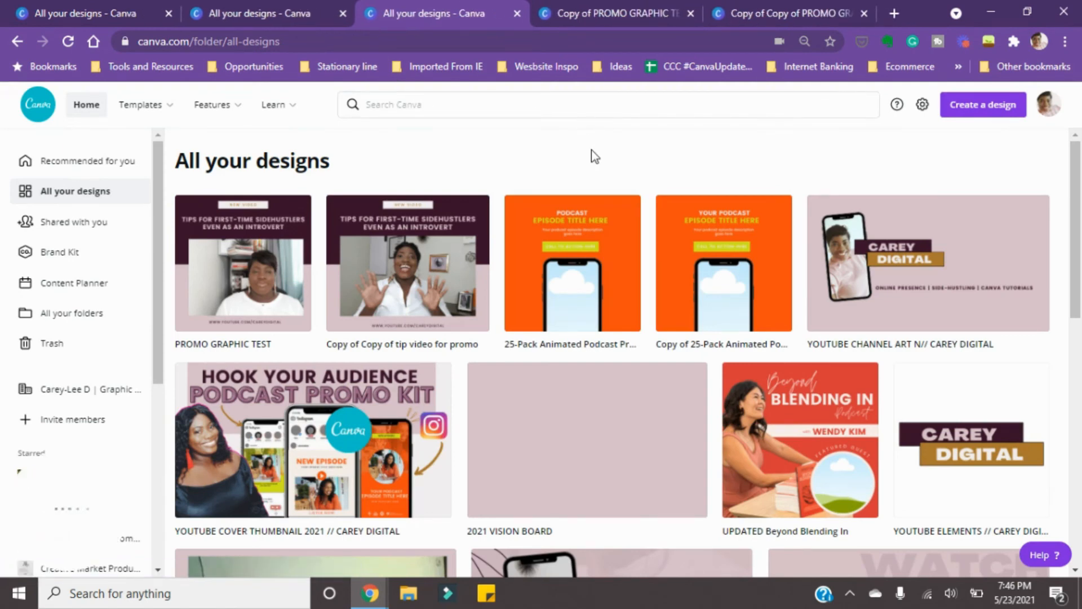
pyautogui.click(98, 279)
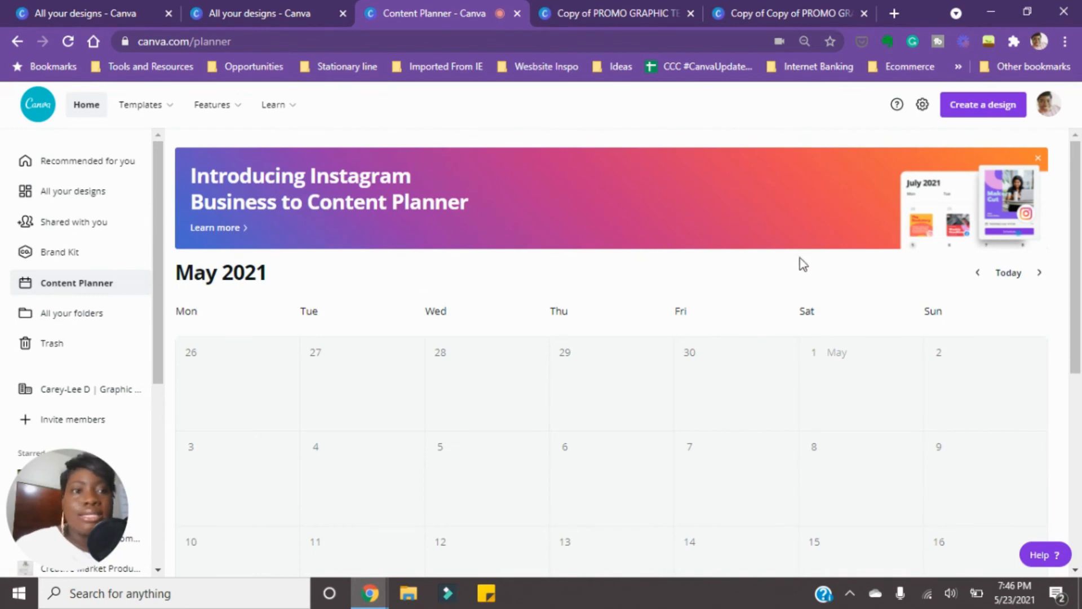
pyautogui.scroll(-5, 802, 266)
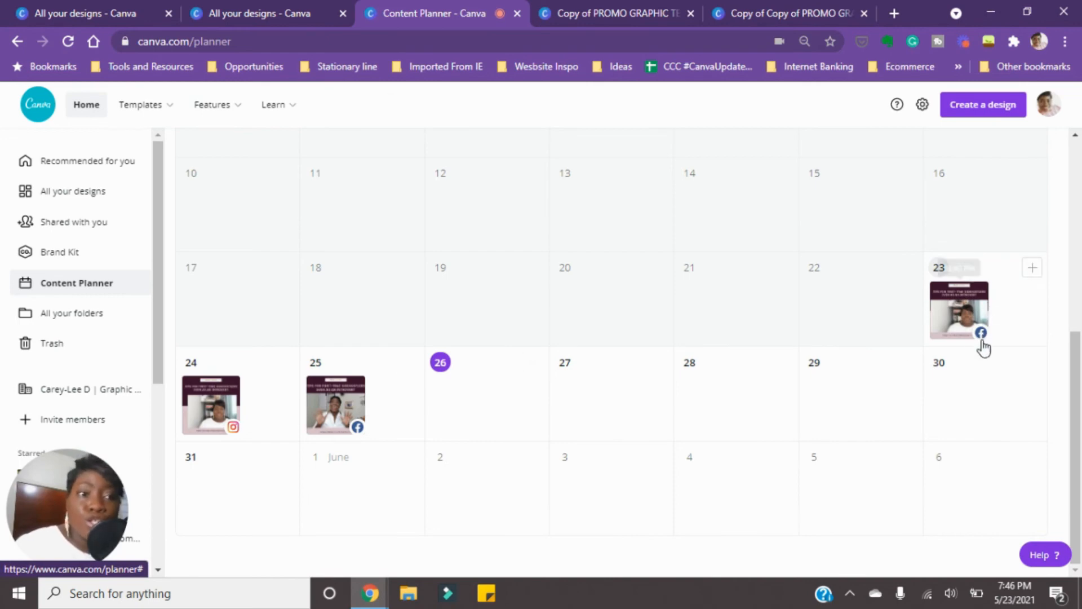
pyautogui.moveTo(974, 303)
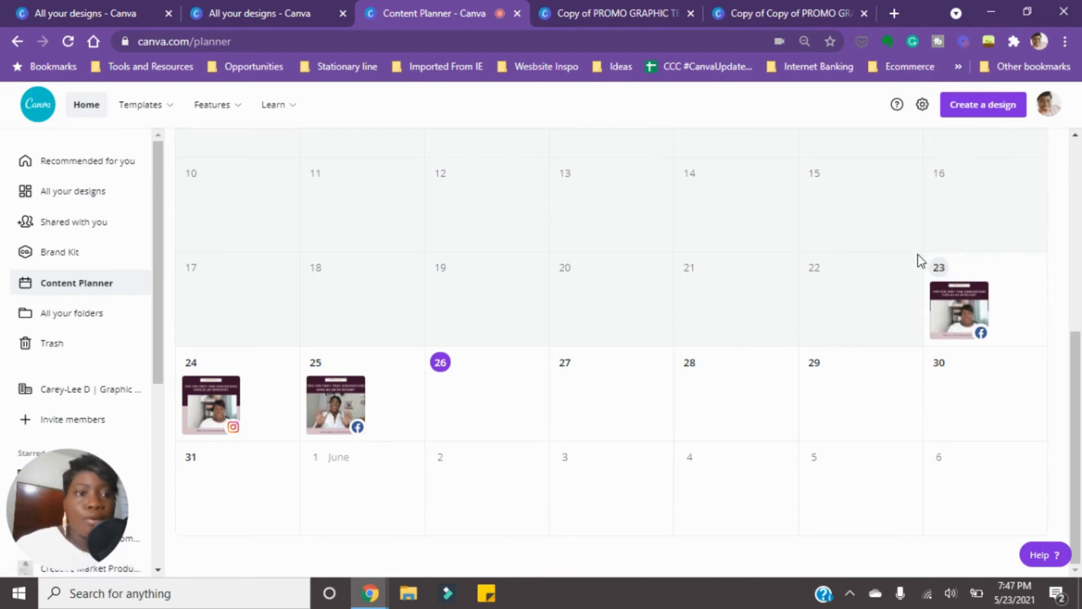
# Open the Facebook post planned for May 23, try to save it as a draft, and pause its video preview
pyautogui.click(958, 307)
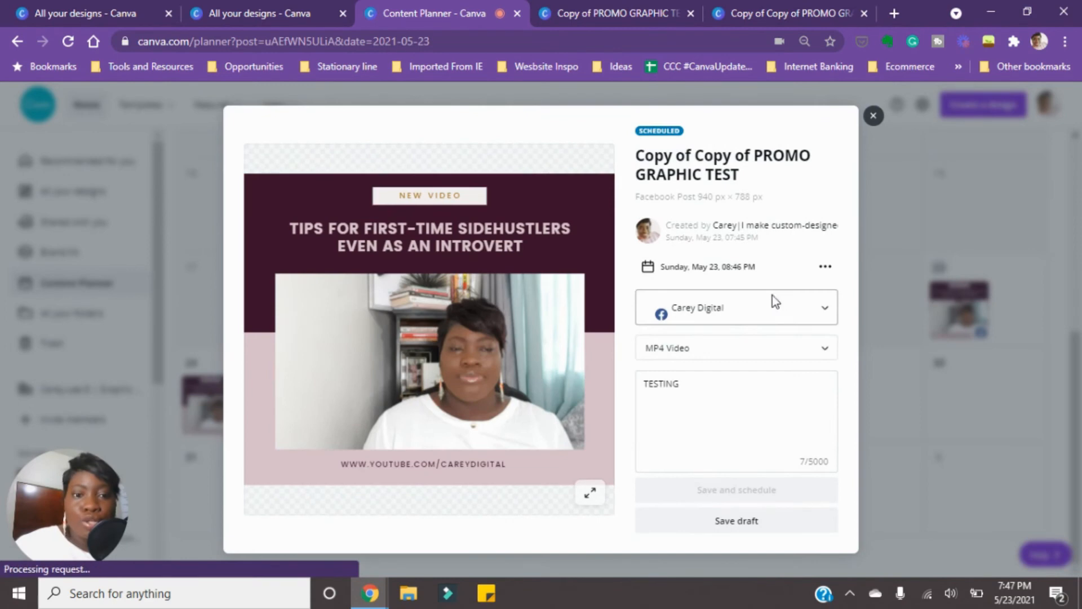
pyautogui.click(746, 523)
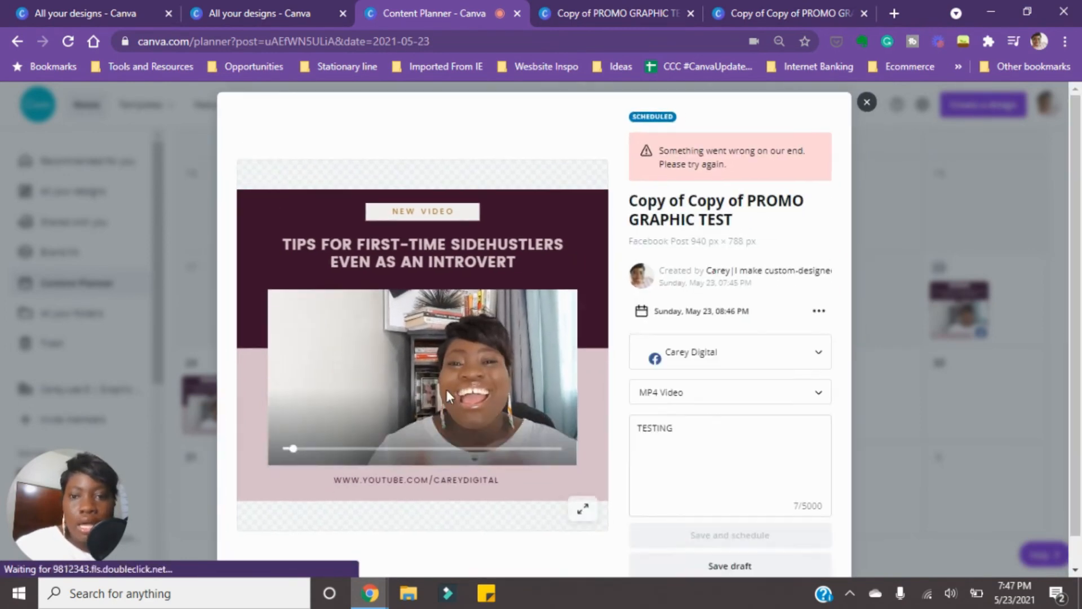
pyautogui.click(429, 383)
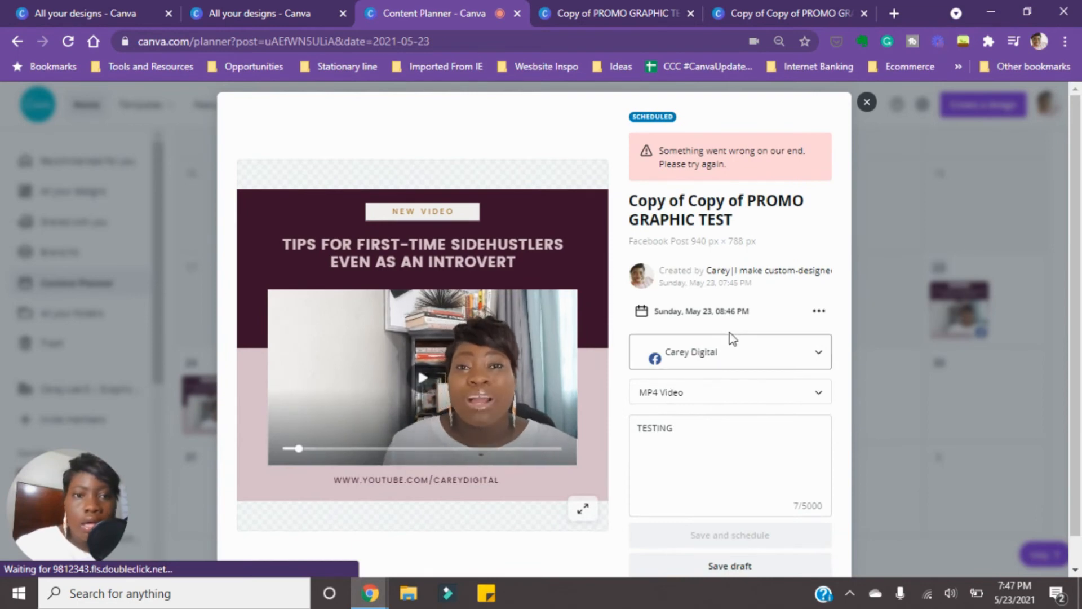
# Close the open Copy of PROMO GRAPHIC TEST and Copy of Copy of PROMO GRAPHIC TEST designs
pyautogui.click(635, 7)
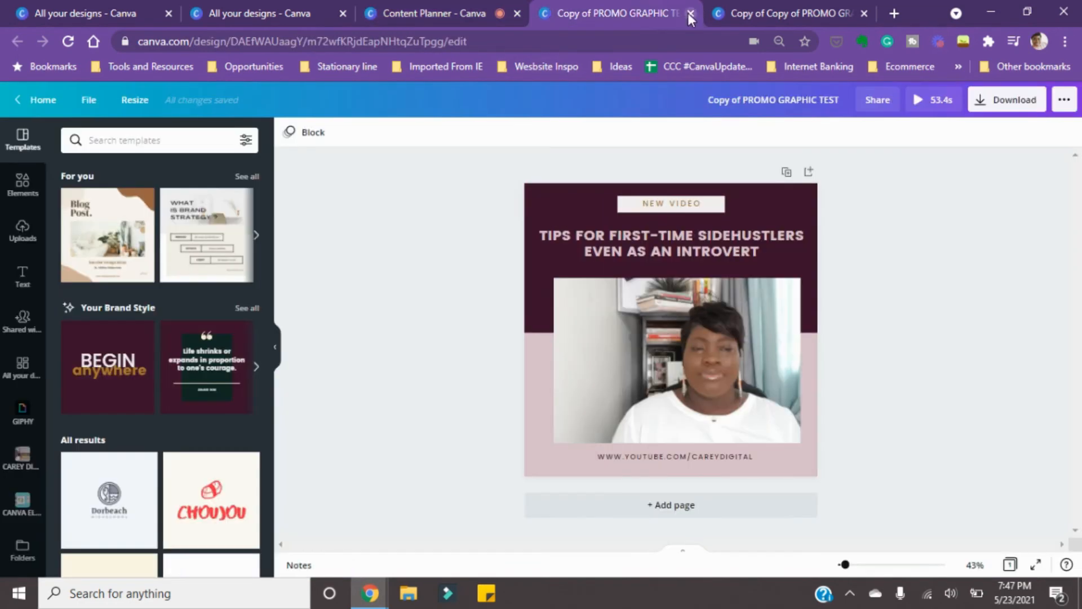
pyautogui.click(691, 12)
pyautogui.click(690, 12)
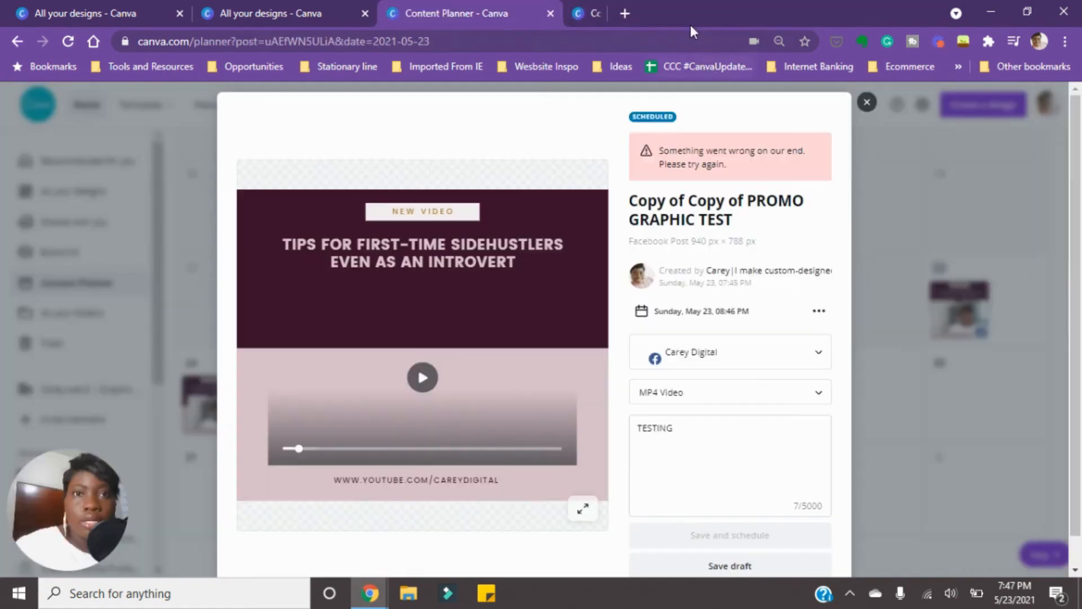
# Reopen the May 23 Facebook post's details, try again to save it as a draft, and close the details
pyautogui.click(866, 107)
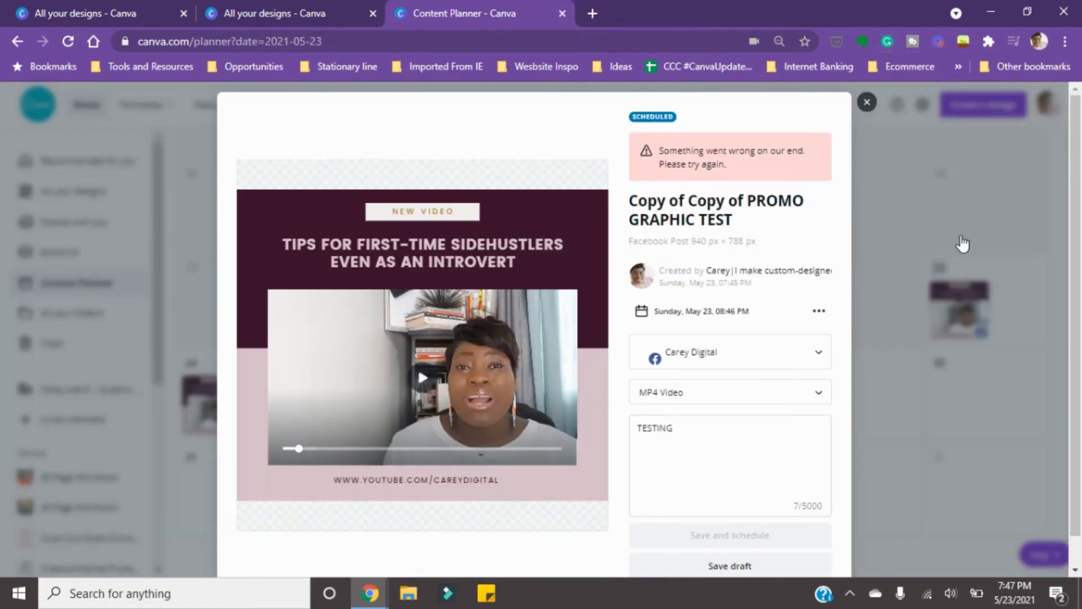
pyautogui.click(968, 311)
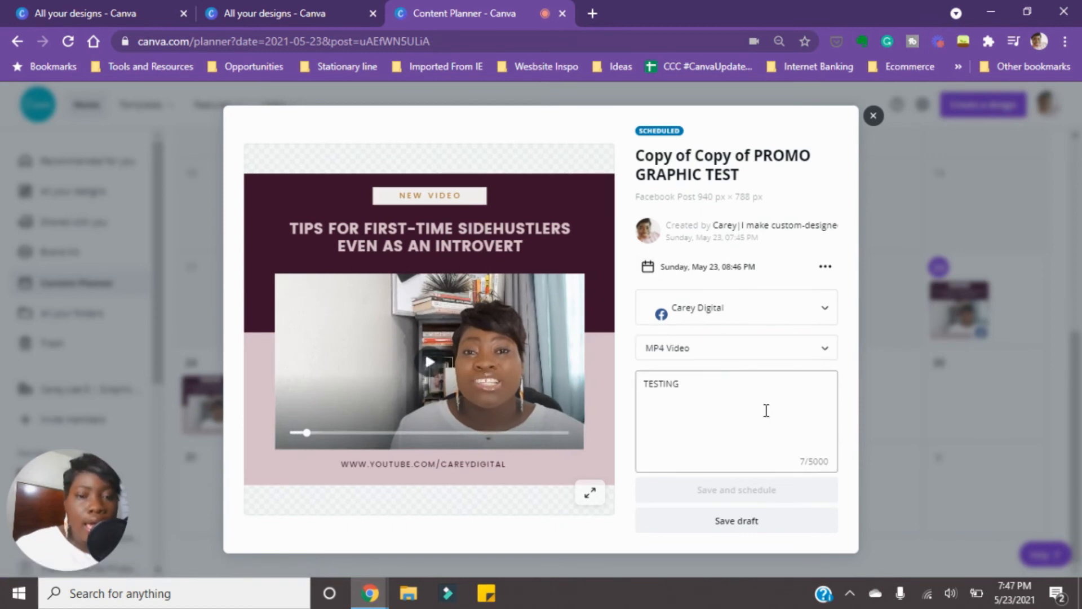
pyautogui.click(761, 524)
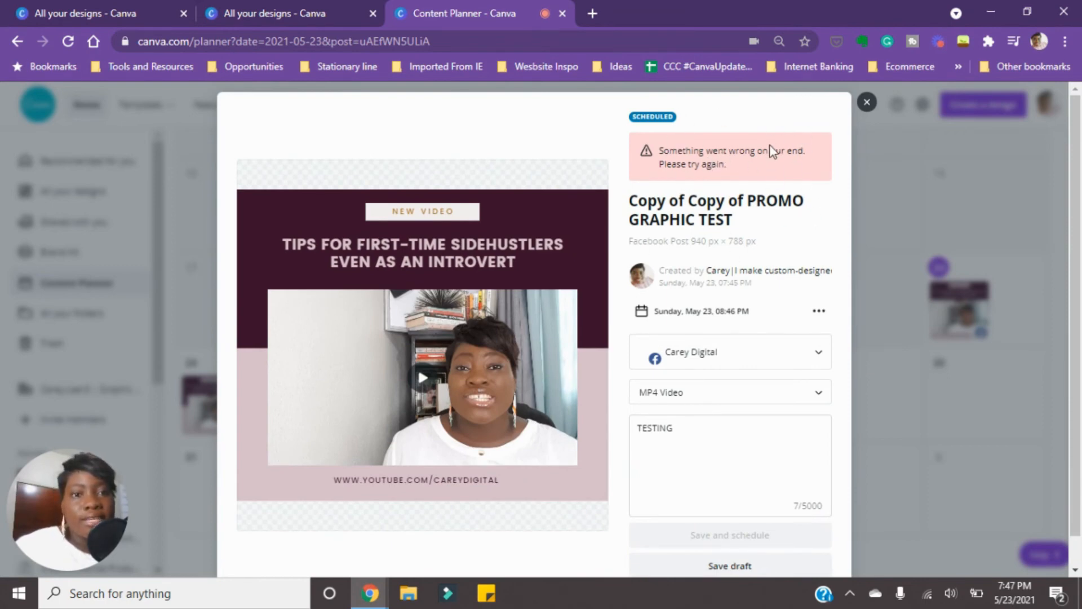
pyautogui.click(867, 104)
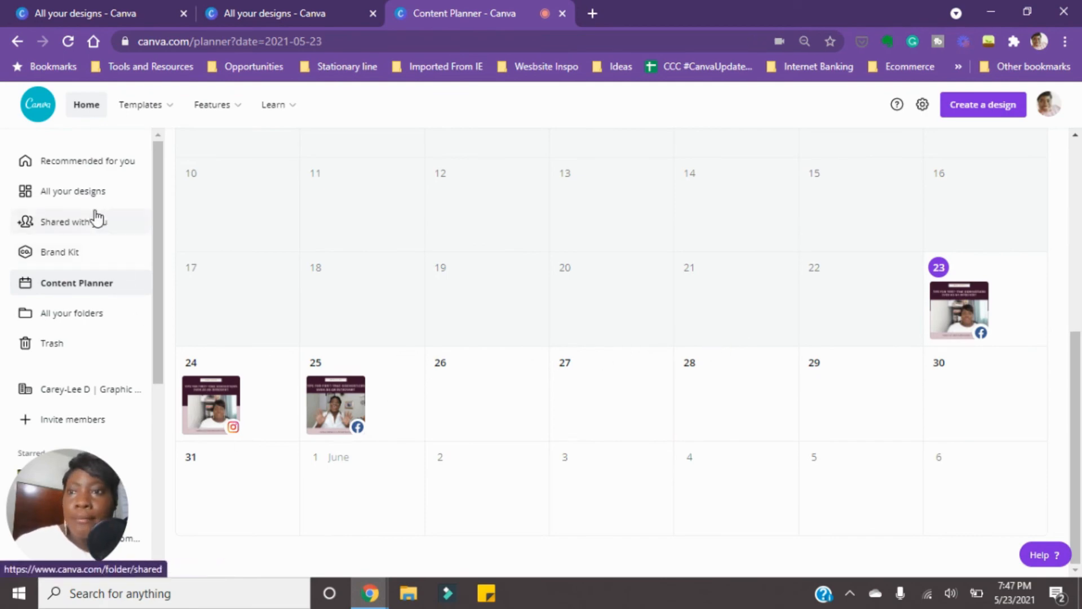
# Delete PROMO GRAPHIC TEST and Copy of Copy of tip video for promo from all designs
pyautogui.click(84, 194)
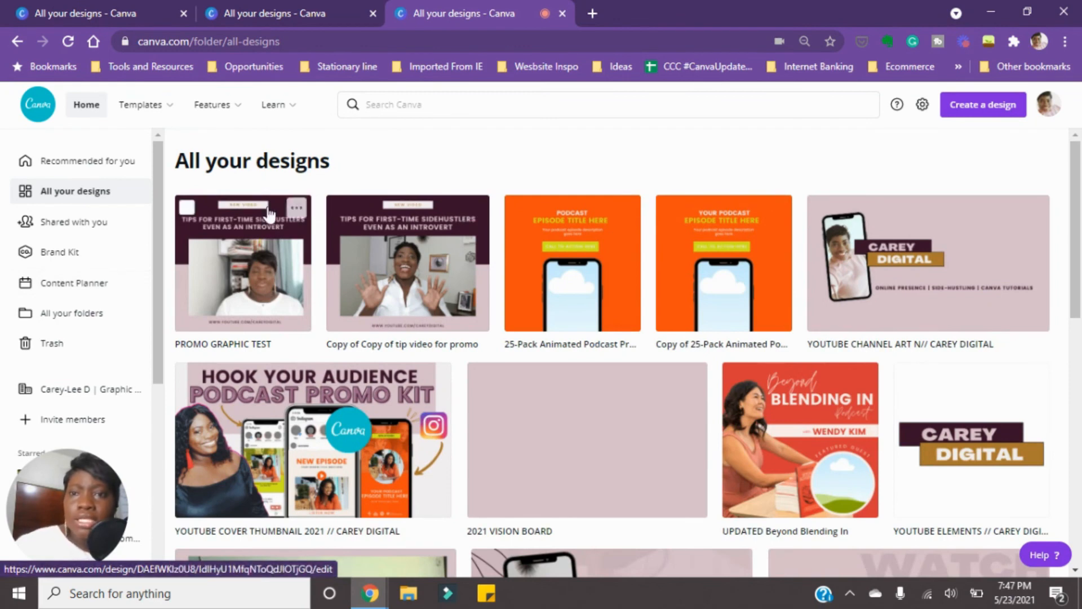
pyautogui.click(188, 209)
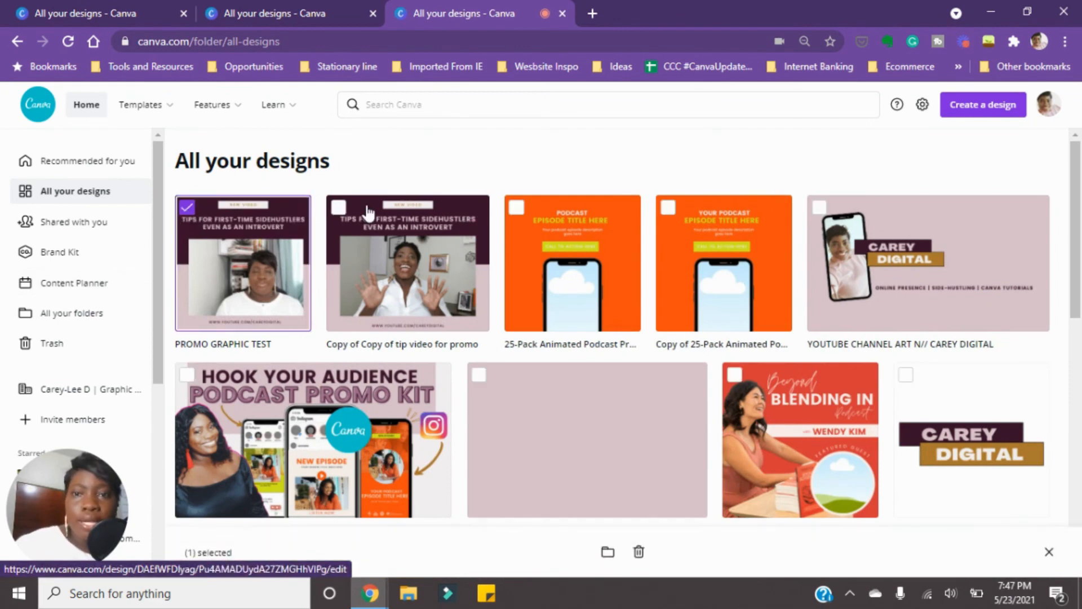
pyautogui.click(337, 211)
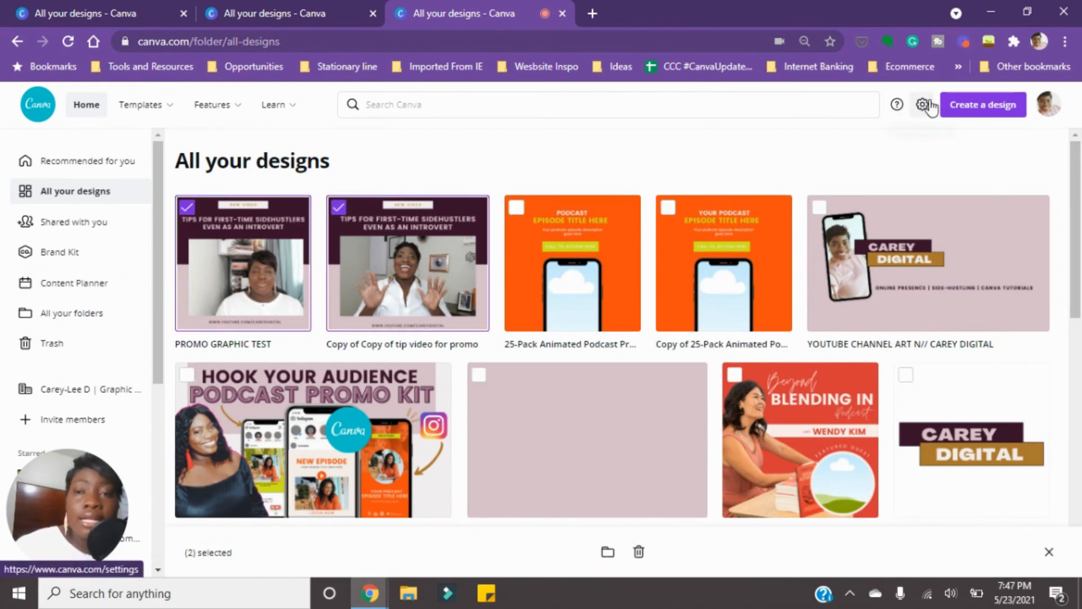
pyautogui.click(640, 552)
pyautogui.click(612, 363)
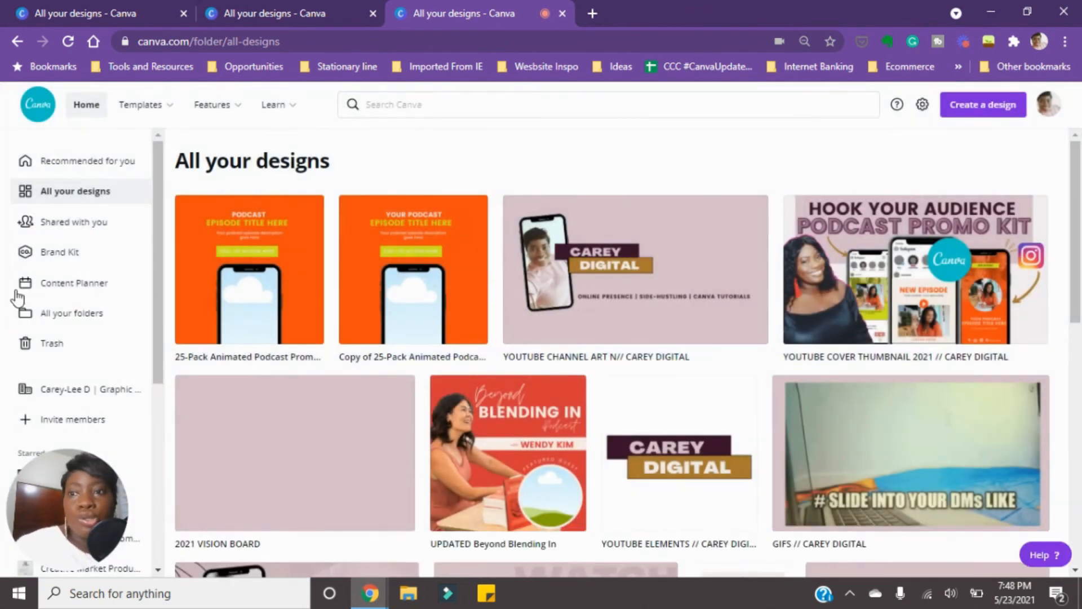
# Check the Content Planner calendar for the remaining scheduled posts
pyautogui.click(73, 283)
pyautogui.scroll(-5, 1009, 334)
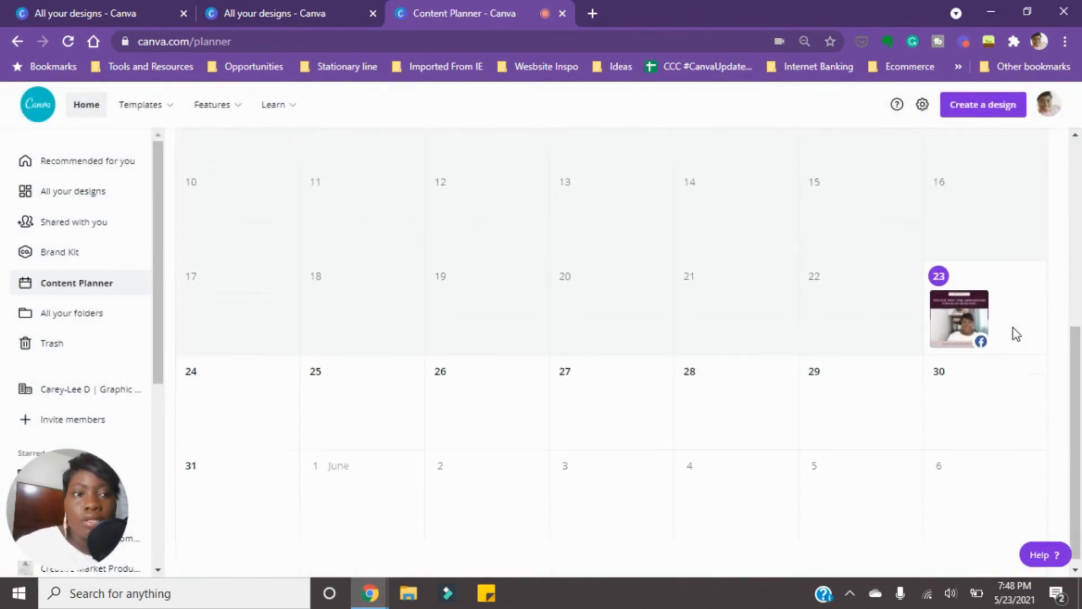
pyautogui.moveTo(1026, 265)
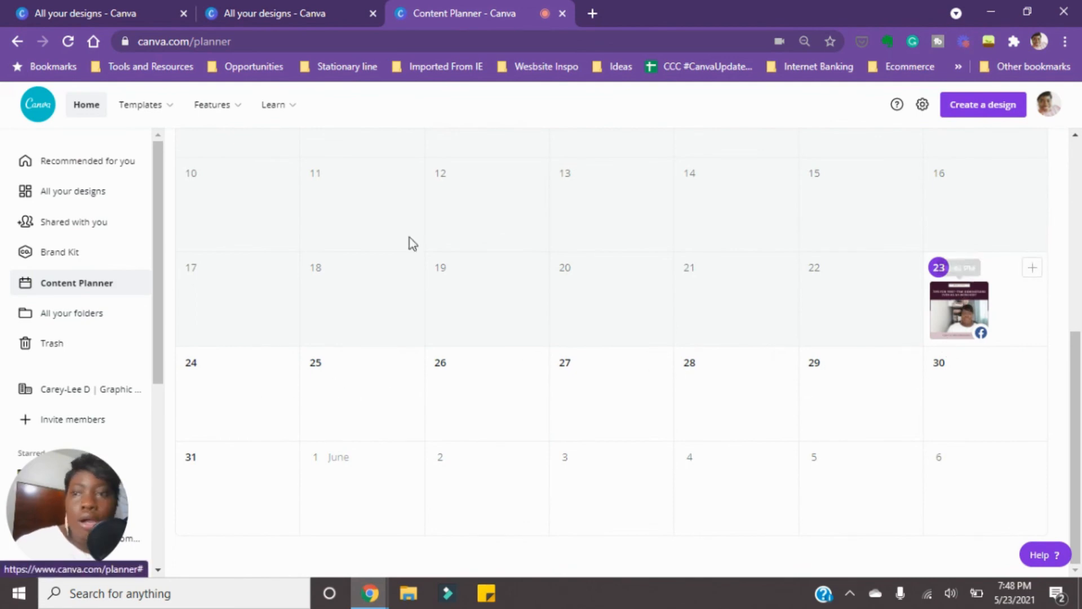
# Refresh the list of all designs and close the extra browser tab
pyautogui.click(79, 190)
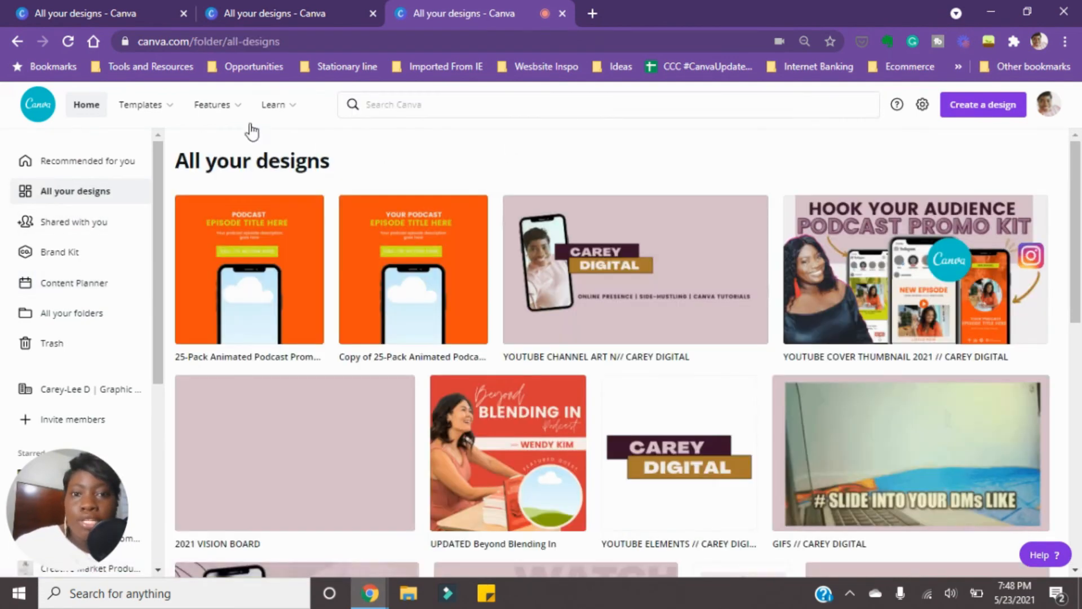
pyautogui.click(68, 42)
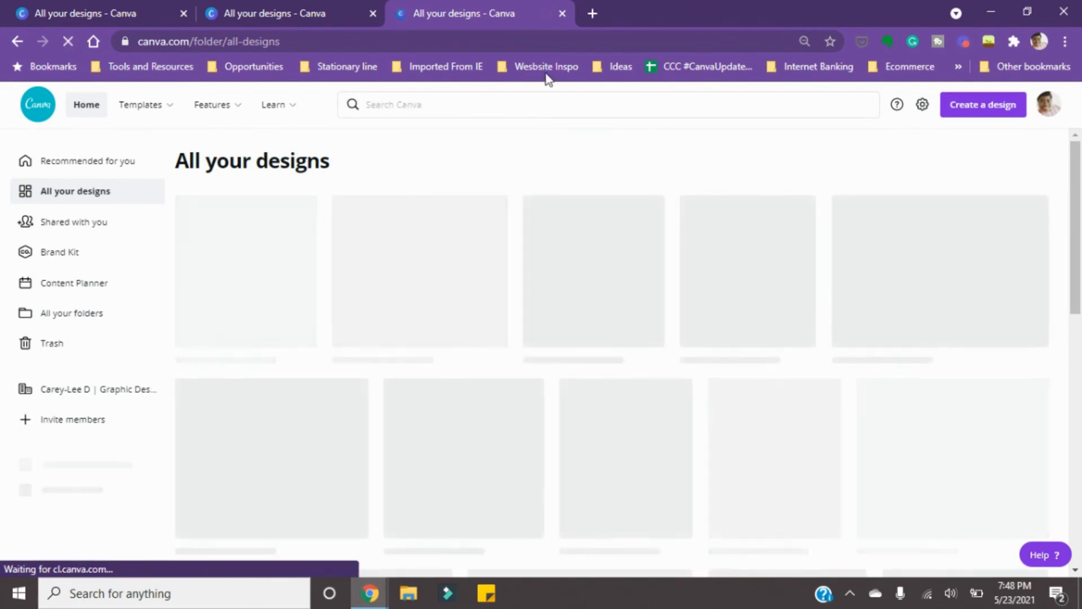
pyautogui.click(373, 12)
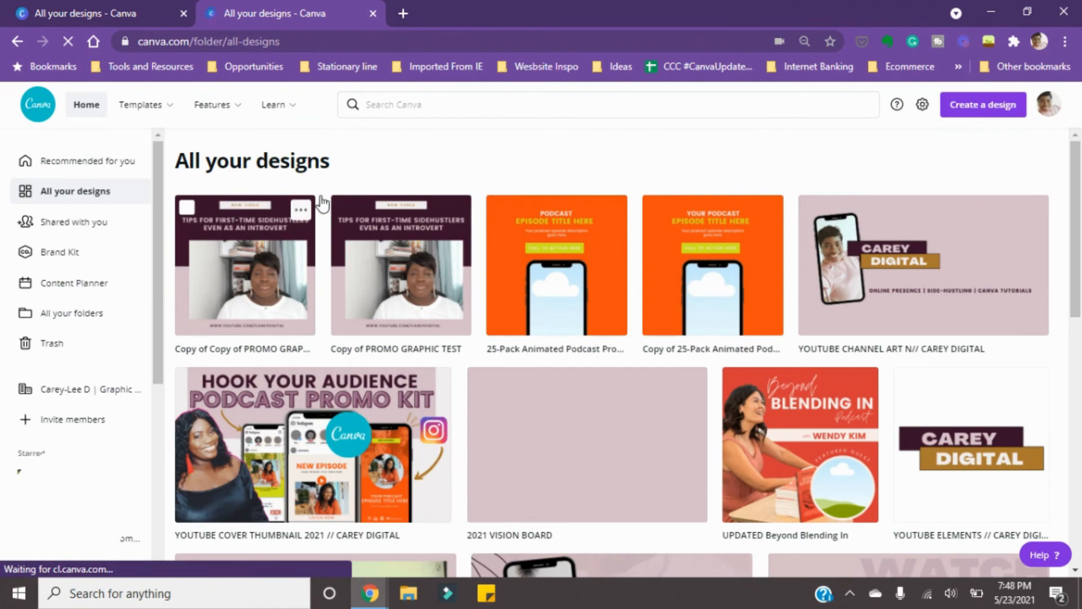
# Delete Copy of Copy of PROMO GRAPHIC TEST and Copy of PROMO GRAPHIC TEST together from all designs
pyautogui.click(186, 207)
pyautogui.click(342, 207)
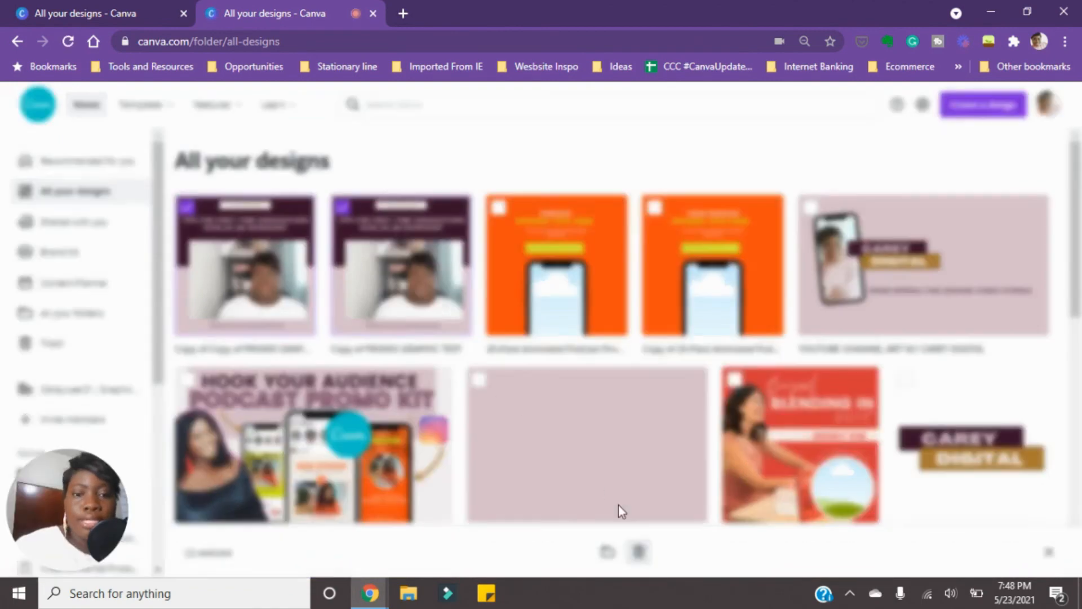
pyautogui.click(639, 551)
pyautogui.click(589, 355)
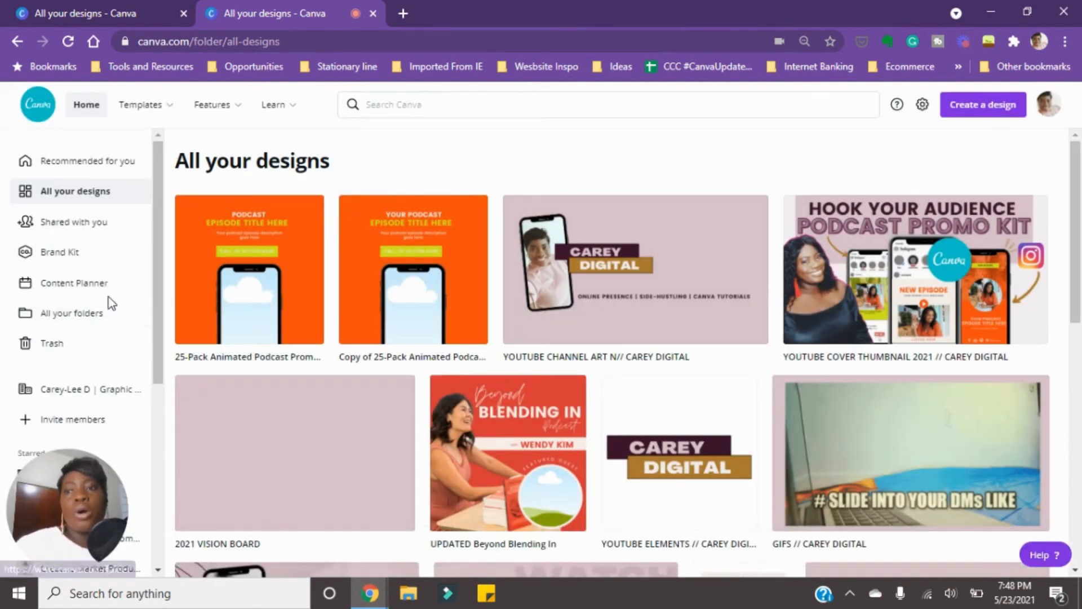
# Check the May 2021 Content Planner calendar for leftover test posts and look through all designs
pyautogui.click(109, 283)
pyautogui.scroll(-5, 870, 326)
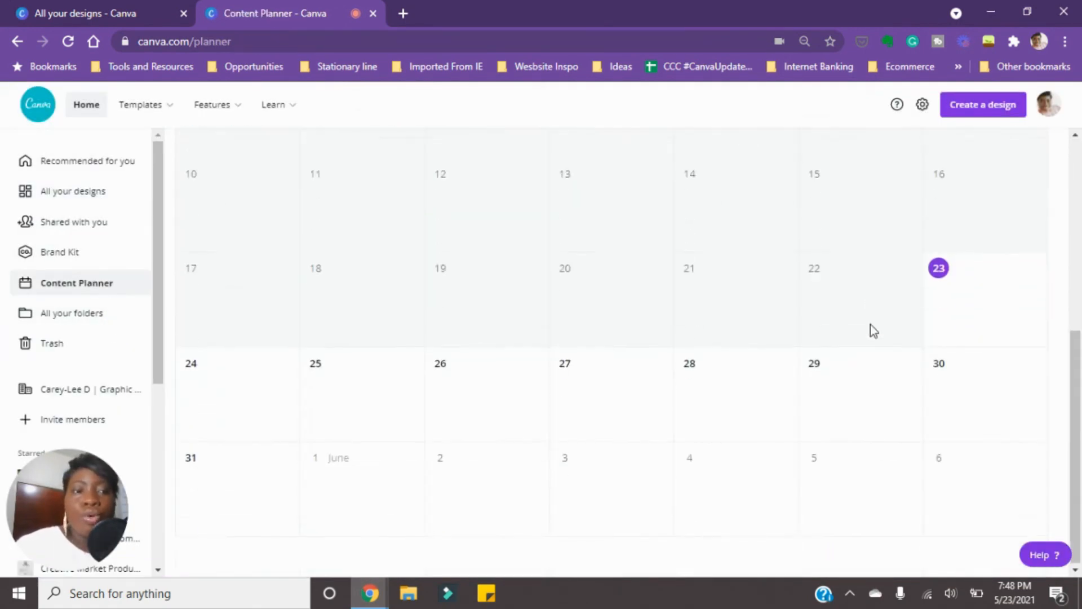
pyautogui.scroll(5, 913, 325)
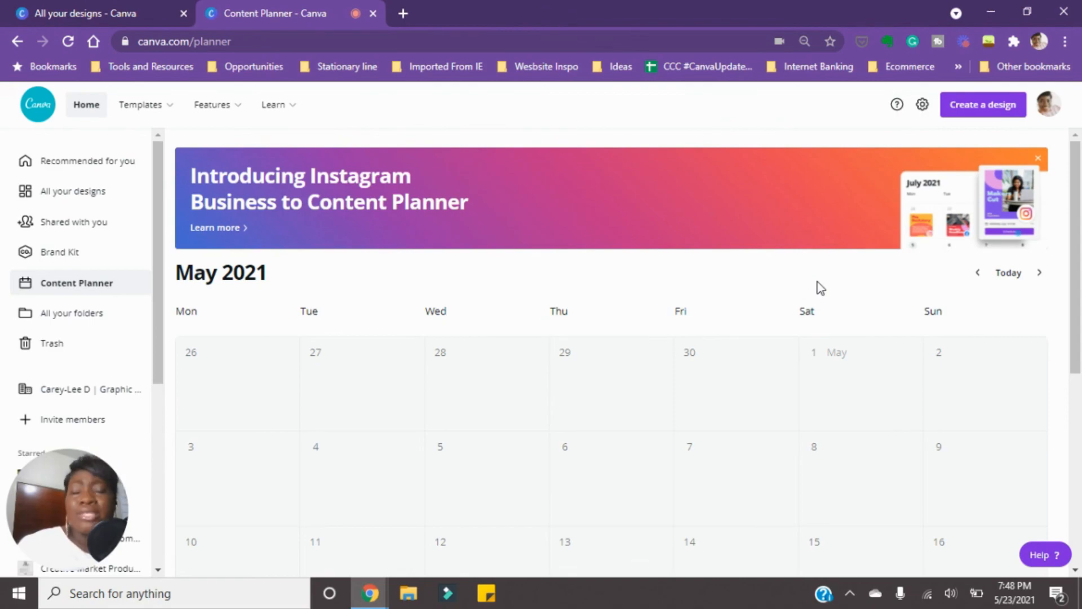
pyautogui.click(83, 192)
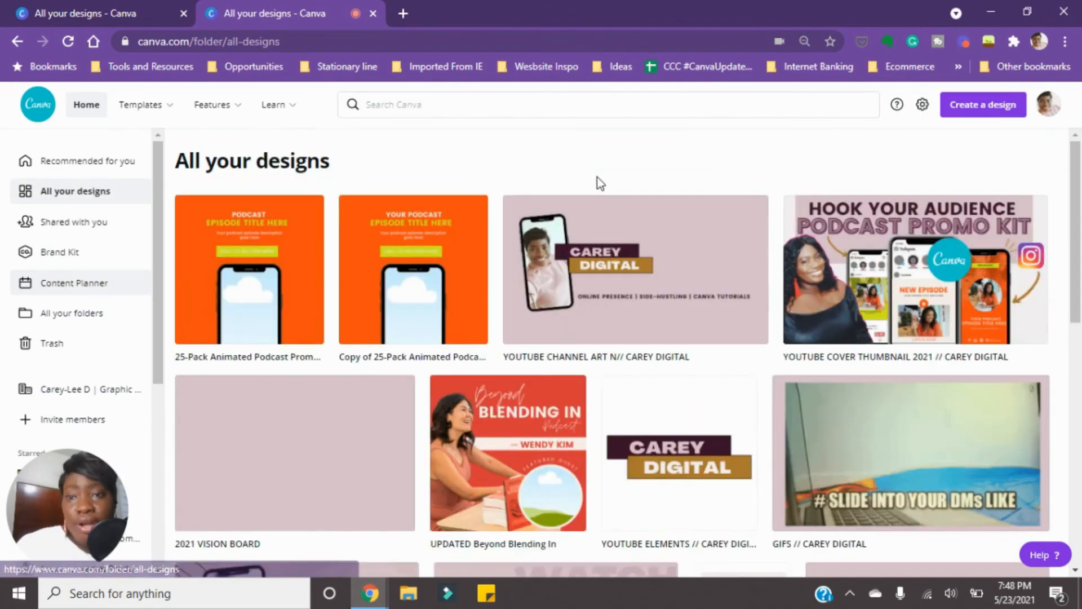
pyautogui.scroll(-12, 620, 288)
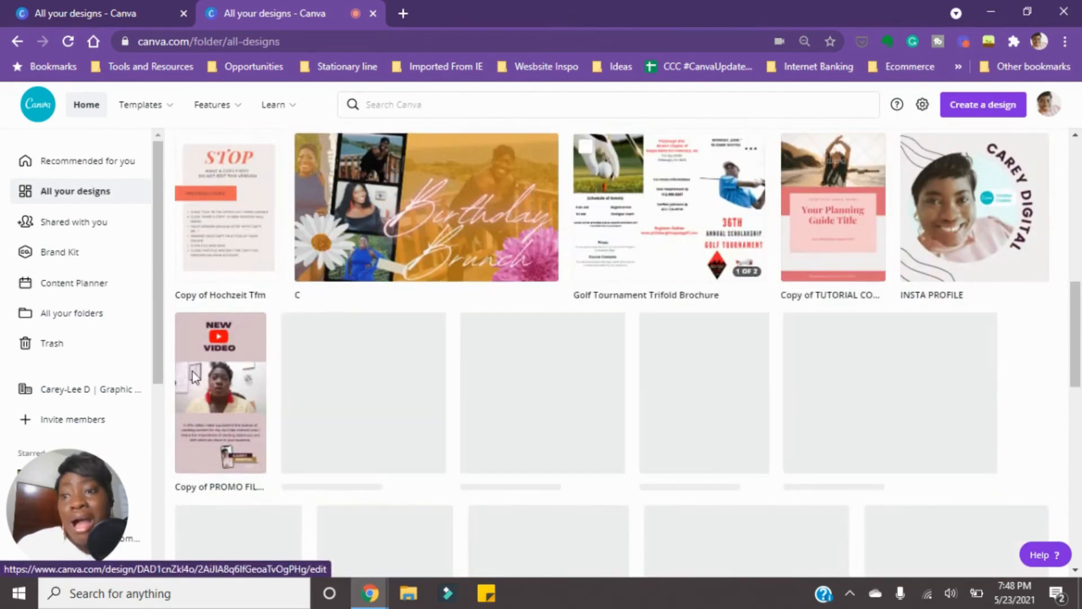
pyautogui.scroll(5, 186, 383)
pyautogui.moveTo(87, 478); pyautogui.dragTo(159, 348)
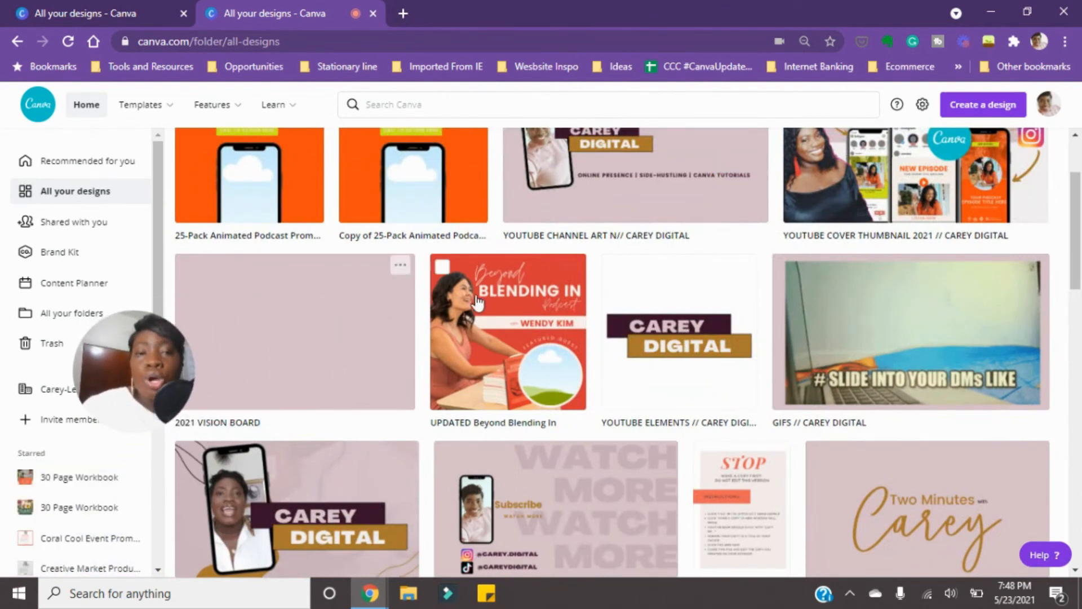
pyautogui.scroll(3, 530, 287)
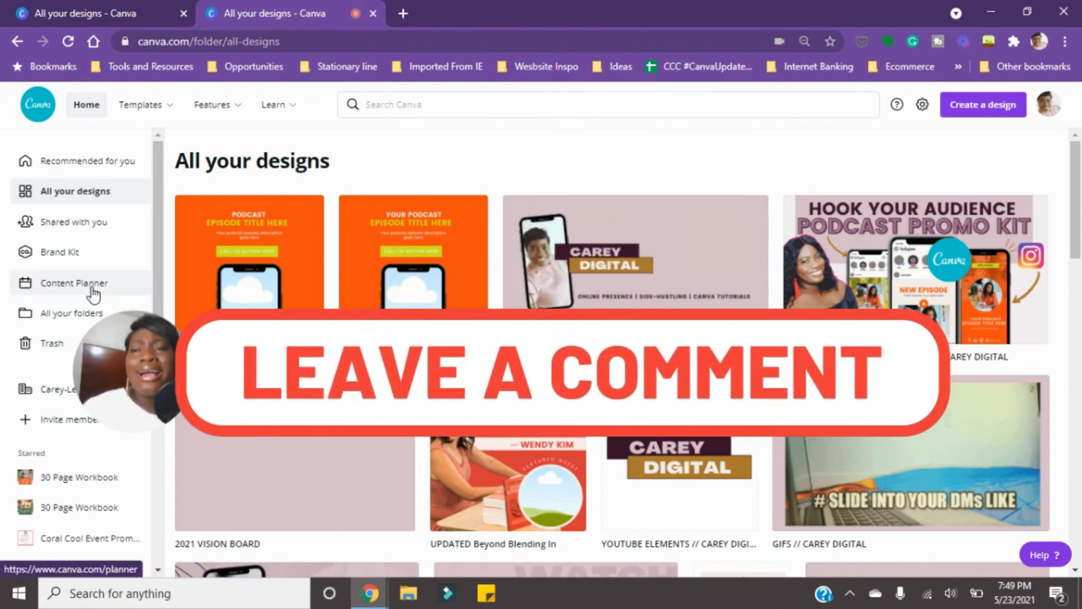
# Start adding a post to a May 2021 day in the Content Planner and show the design types available for a new design
pyautogui.click(61, 284)
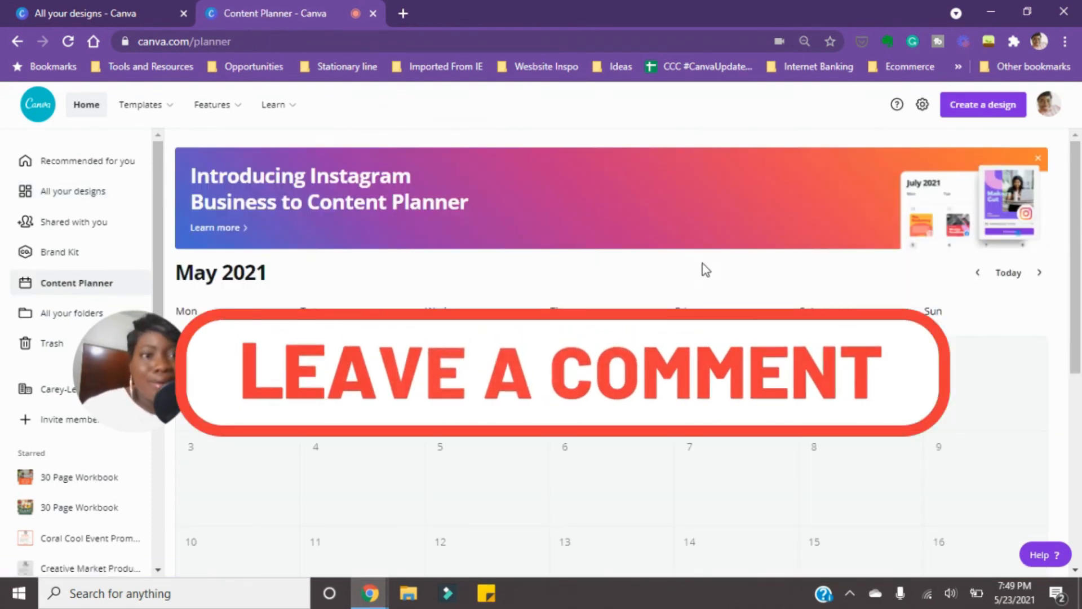
pyautogui.scroll(-5, 727, 293)
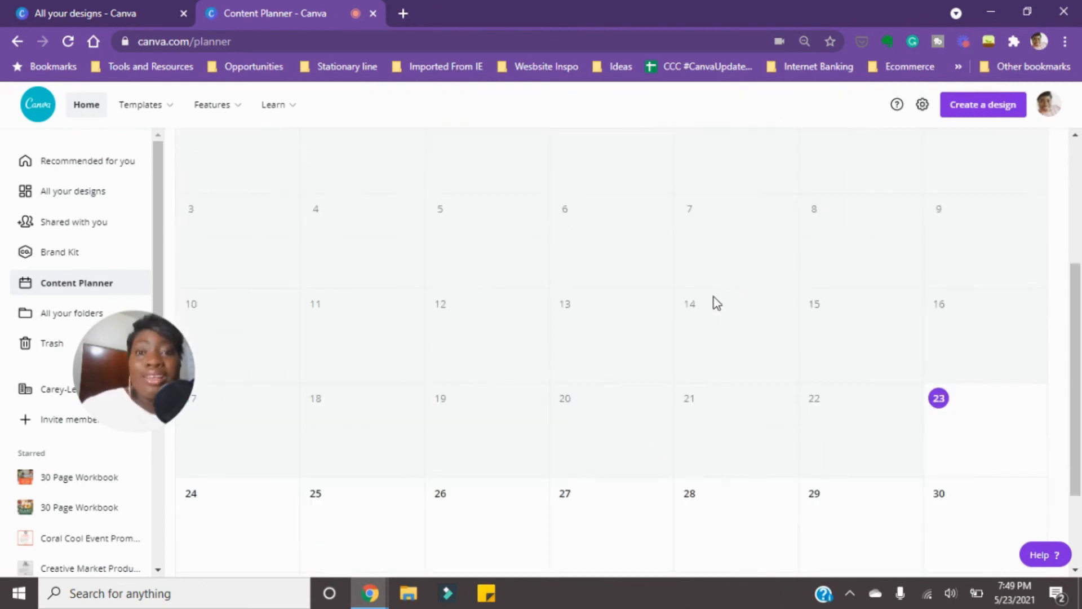
pyautogui.click(1032, 320)
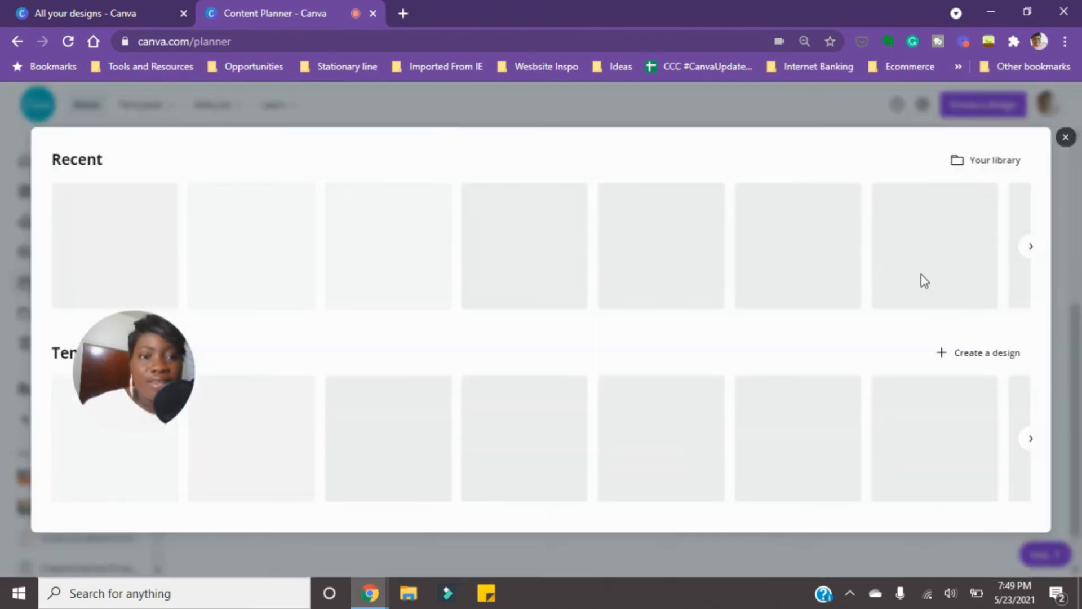
pyautogui.click(992, 354)
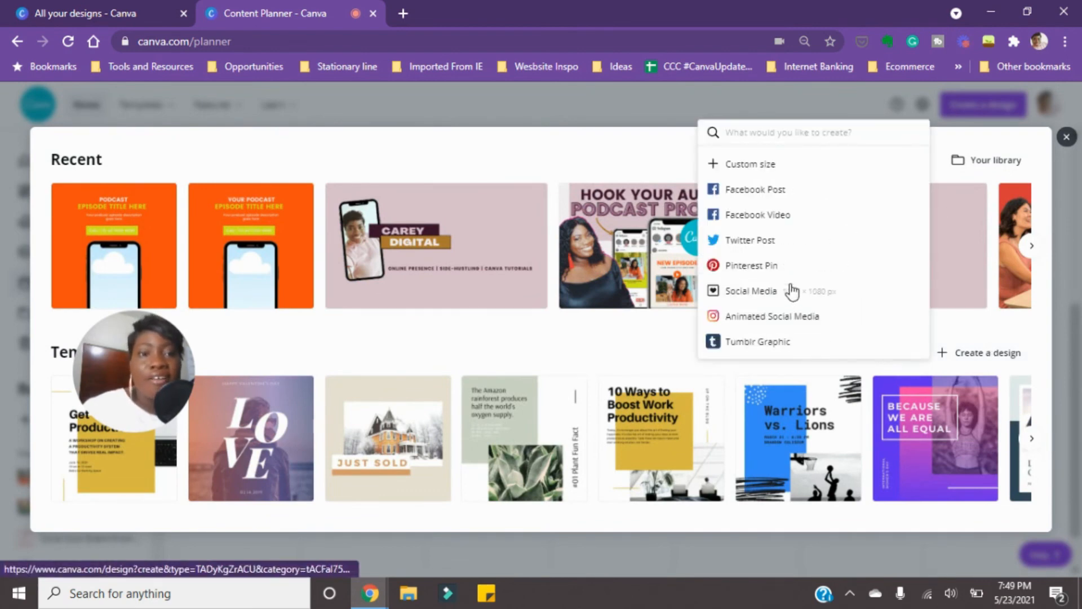